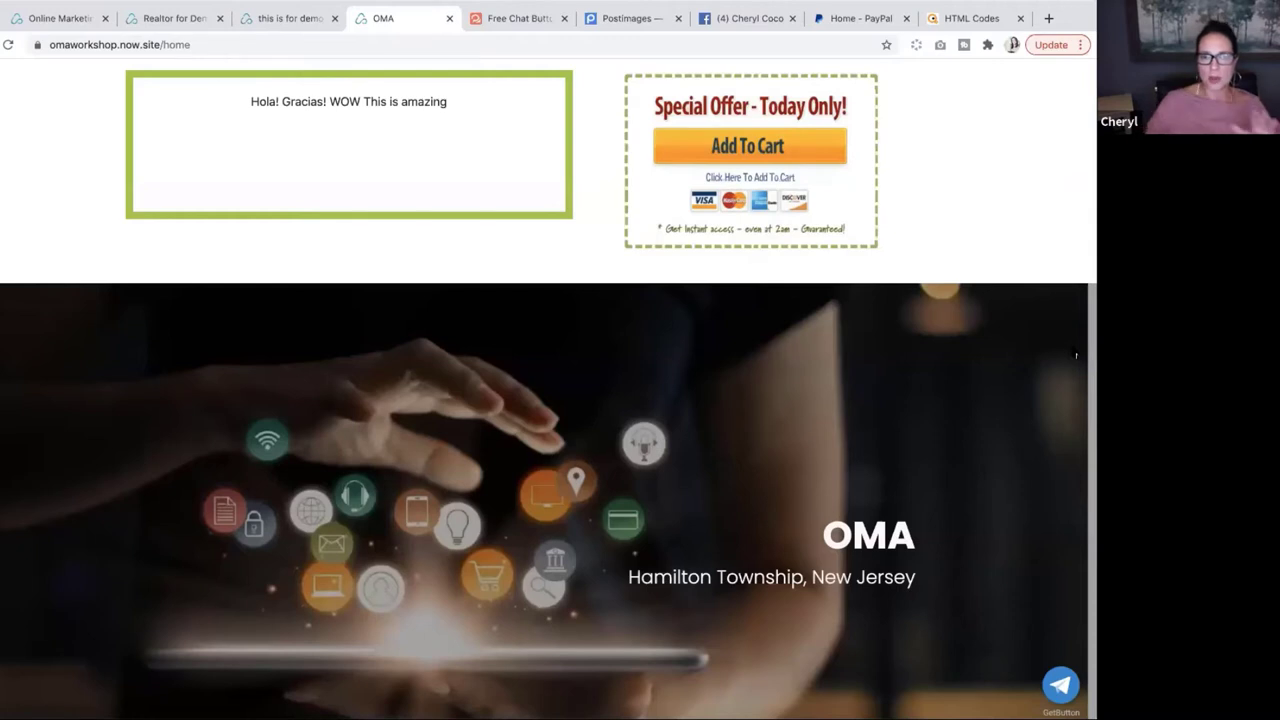
pyautogui.scroll(3, 326, 190)
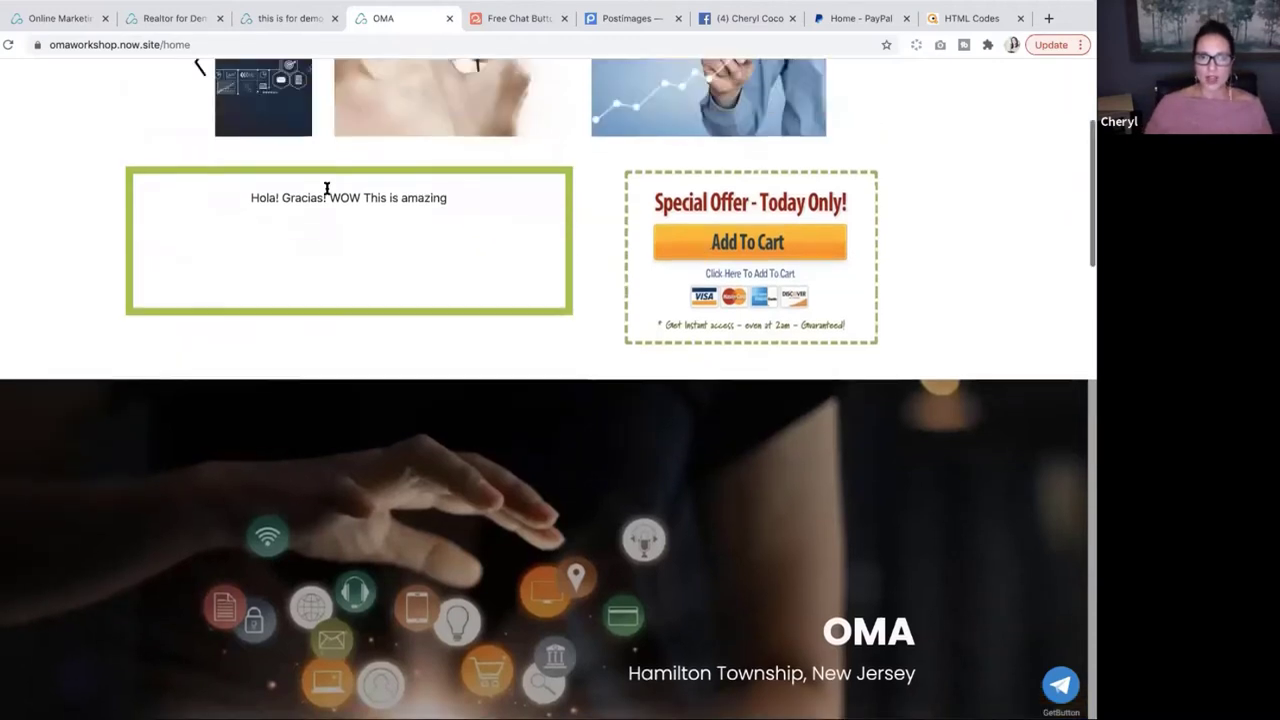
pyautogui.scroll(2, 123, 166)
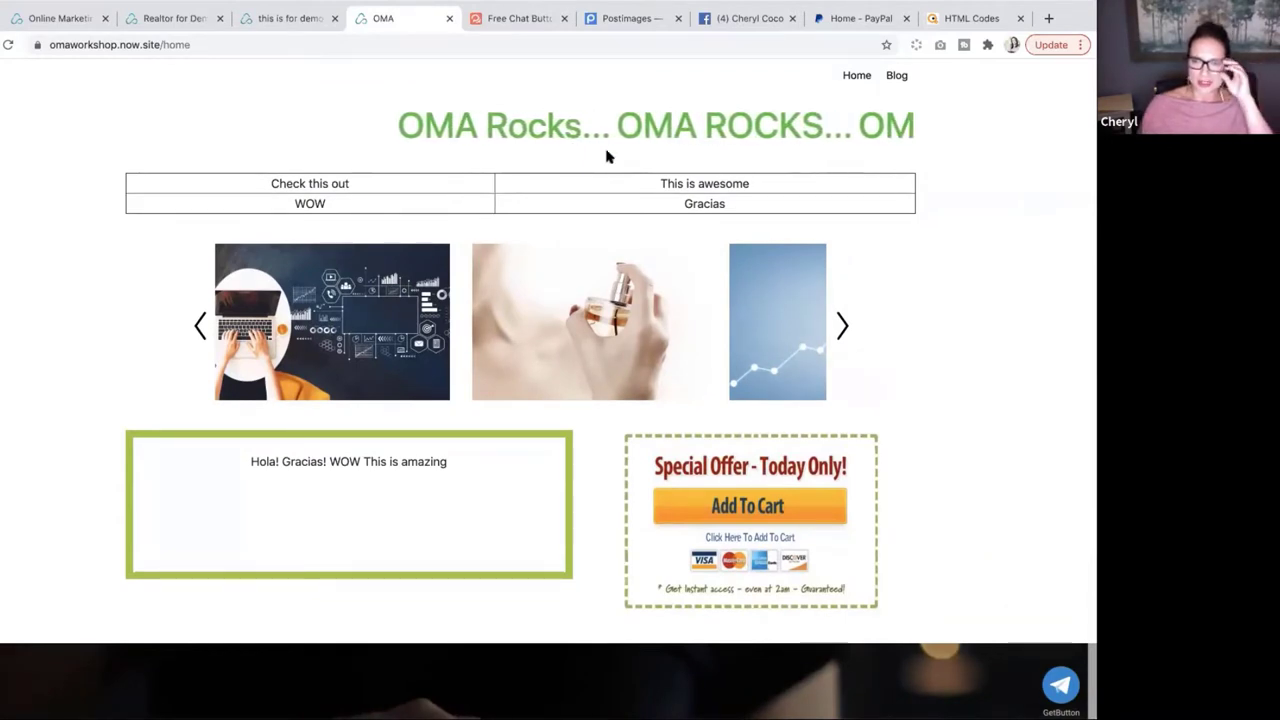
pyautogui.scroll(-2, 586, 160)
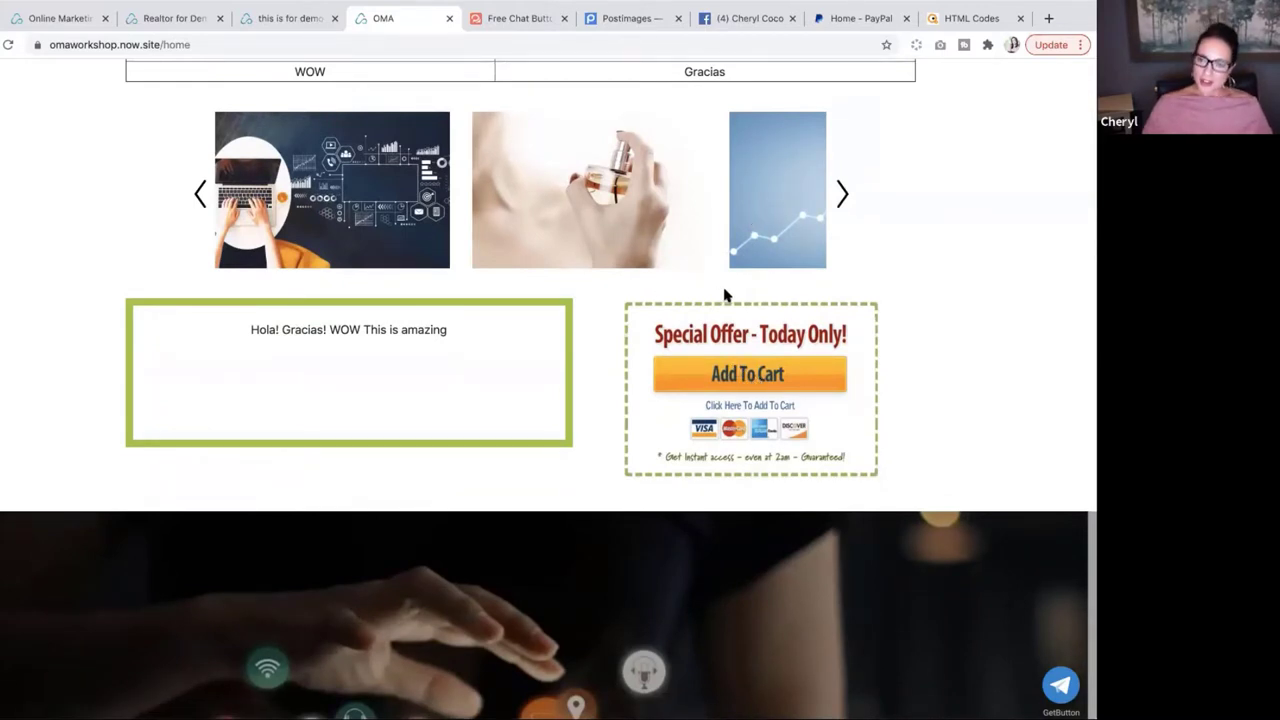
pyautogui.scroll(-1, 725, 295)
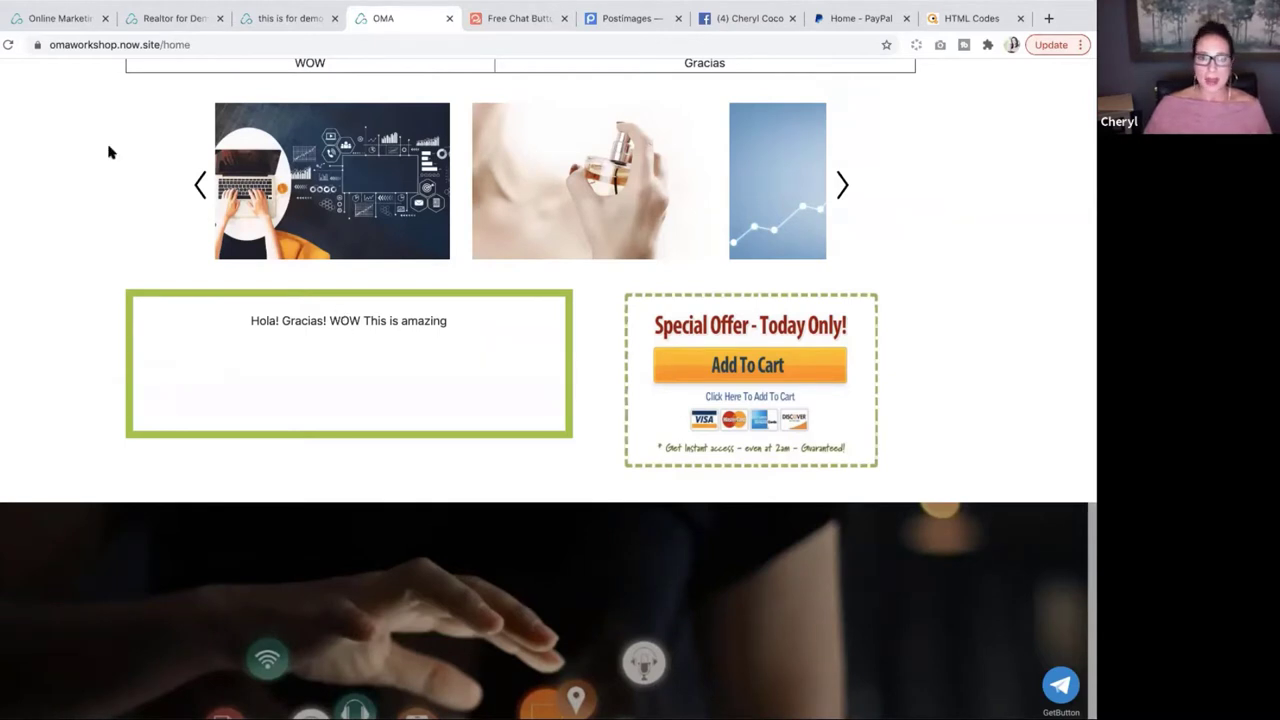
# Open the Realtor for Demo website for editing from the website list and look over its home page
pyautogui.click(57, 20)
pyautogui.scroll(-5, 574, 440)
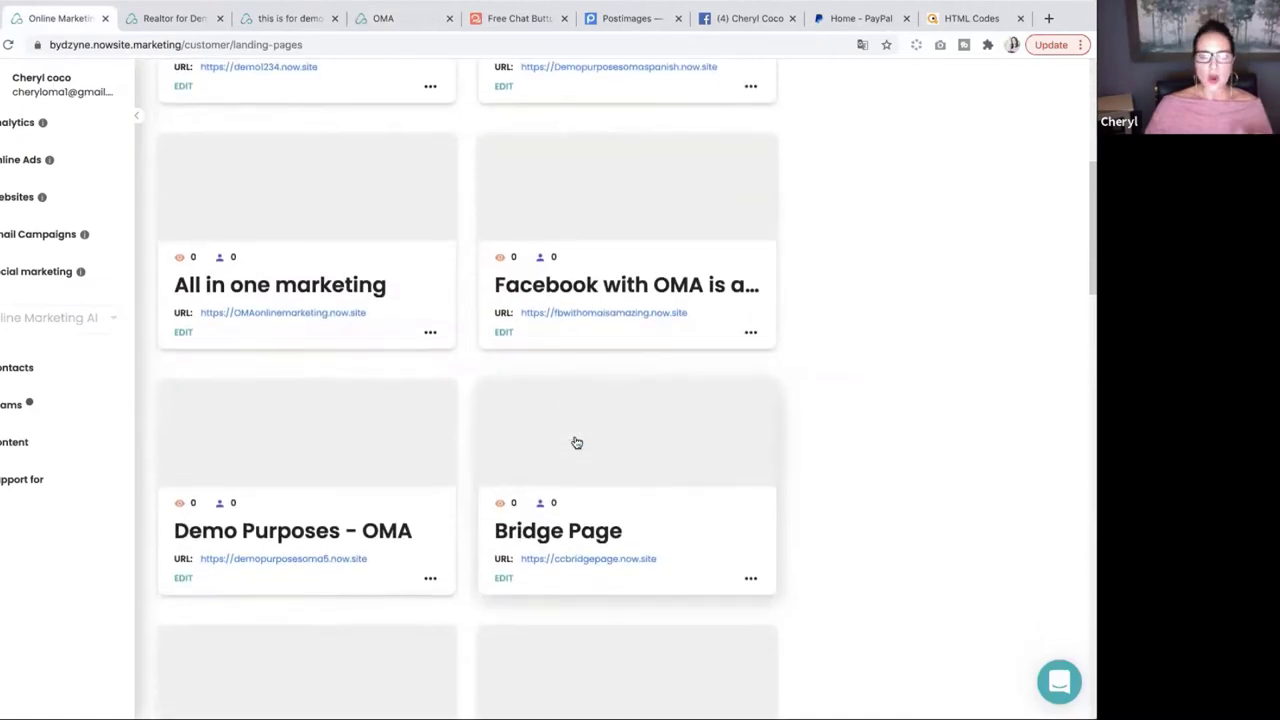
pyautogui.scroll(-5, 576, 442)
pyautogui.scroll(10, 576, 442)
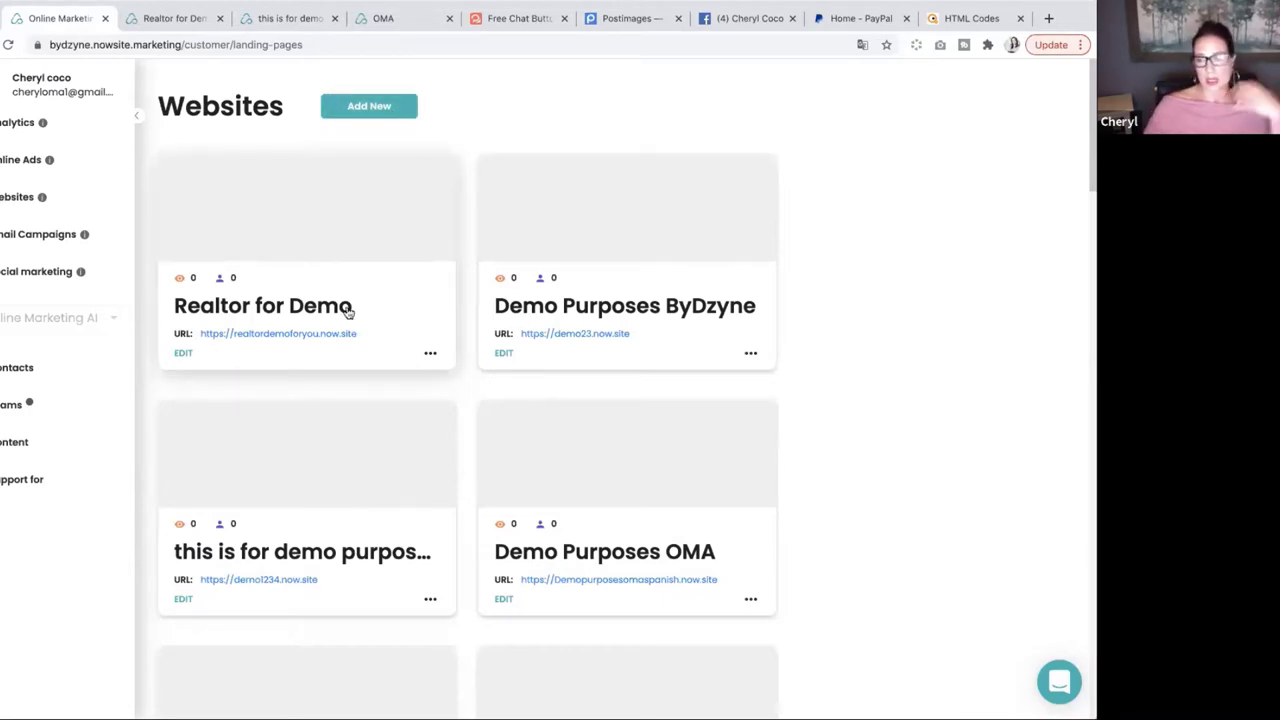
pyautogui.click(185, 355)
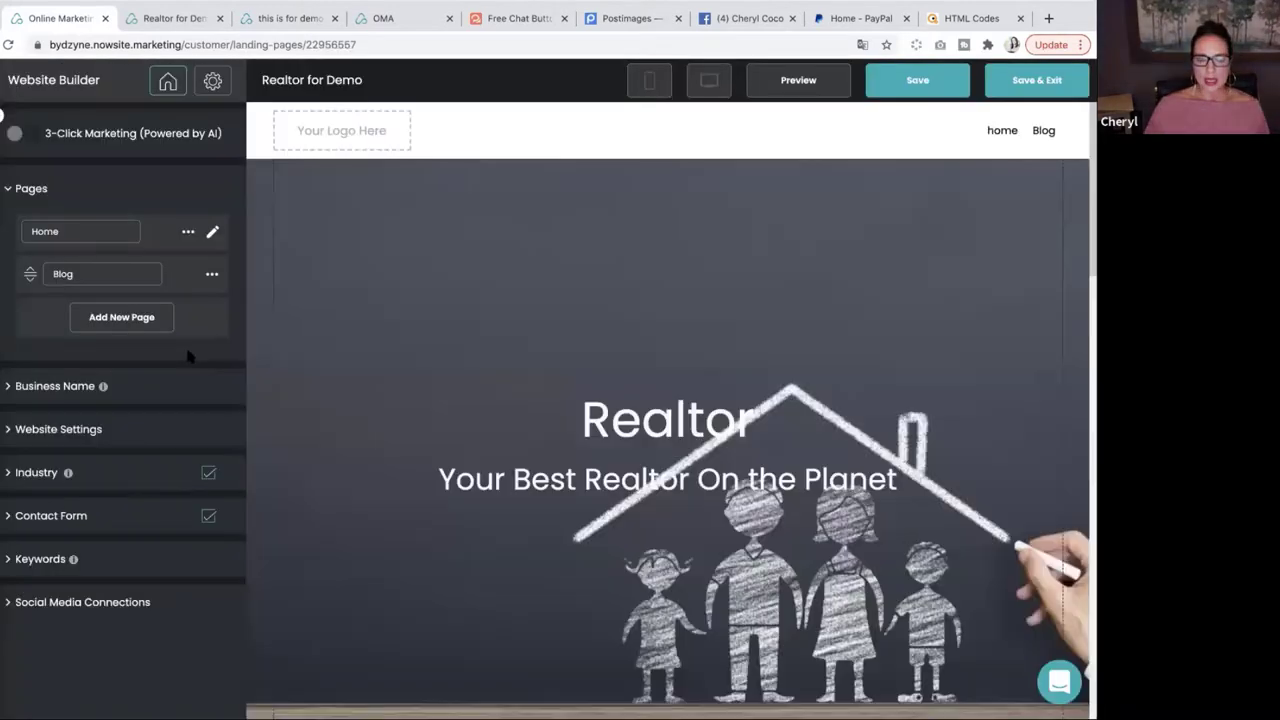
pyautogui.scroll(-5, 443, 397)
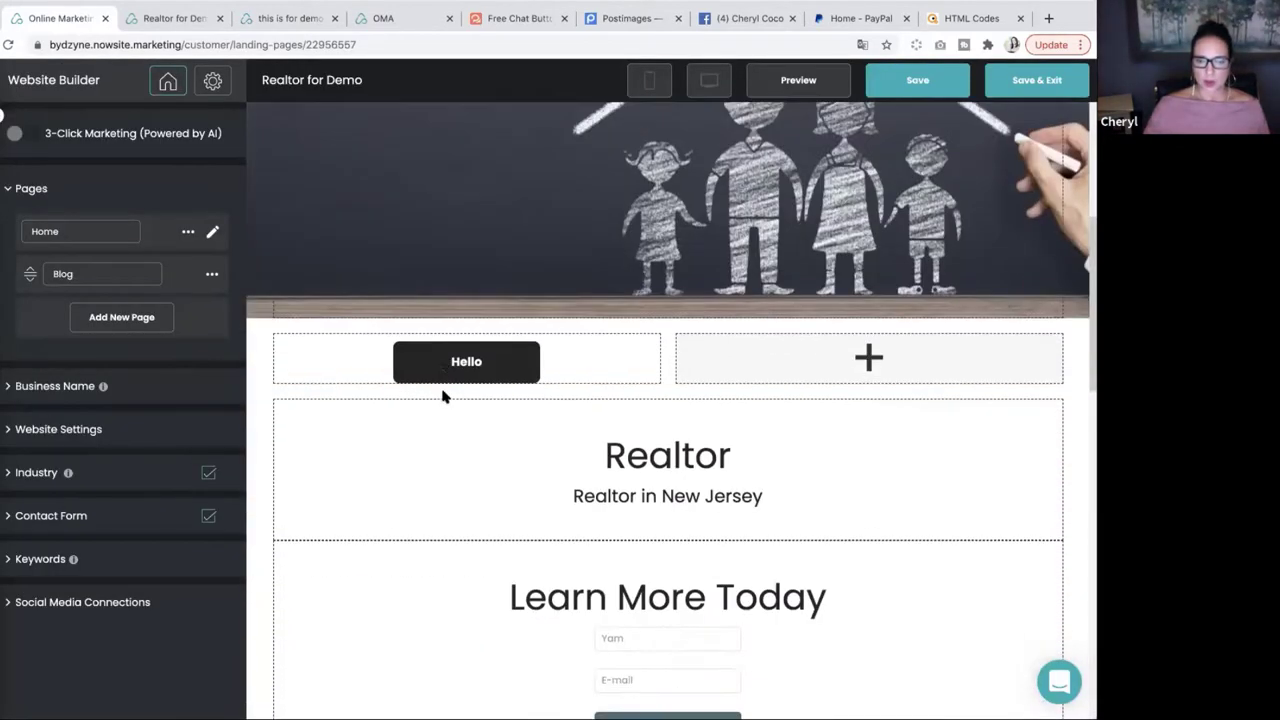
pyautogui.scroll(5, 443, 397)
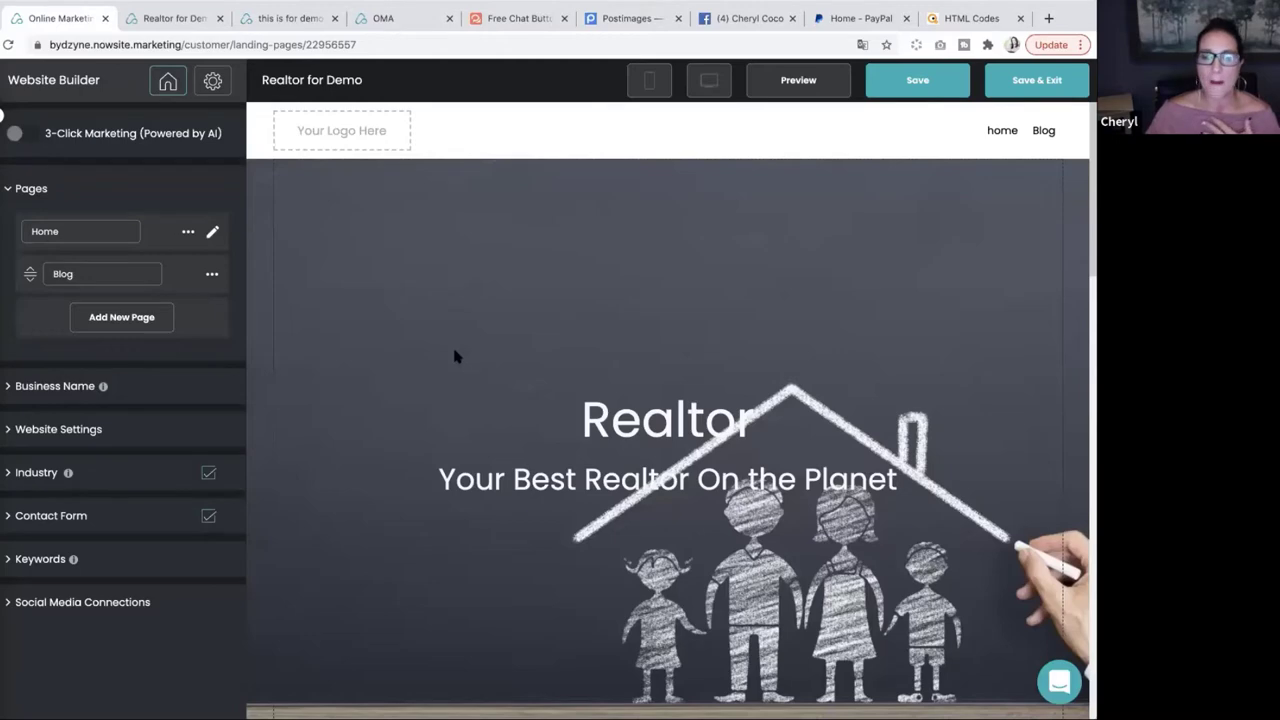
pyautogui.scroll(-5, 523, 397)
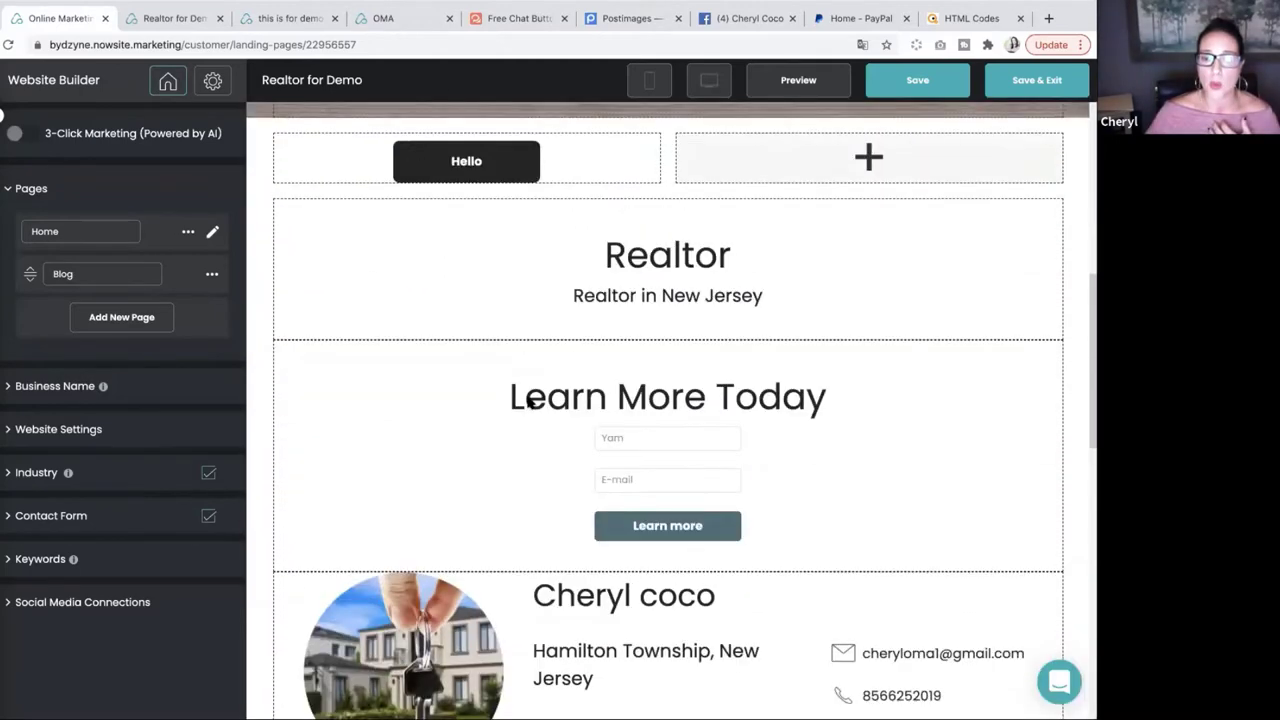
pyautogui.scroll(5, 404, 218)
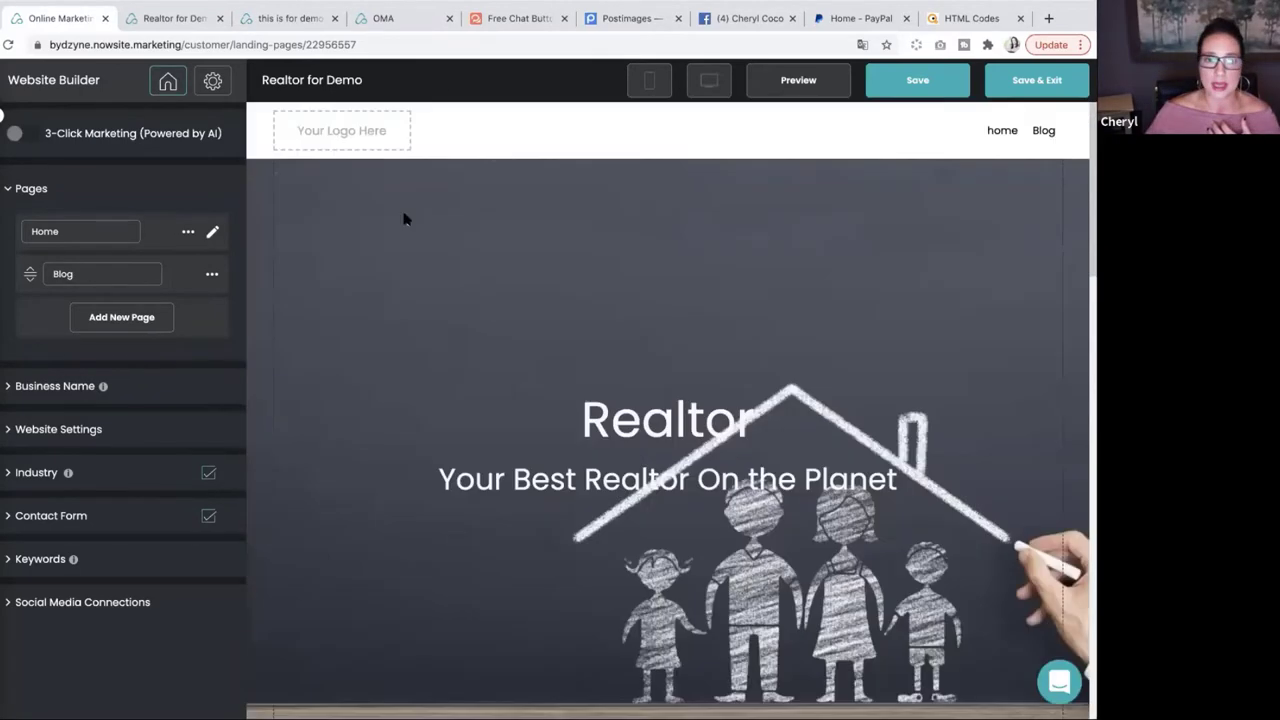
# Open the Messenger entry in the site's custom code and read through its whole snippet
pyautogui.click(215, 83)
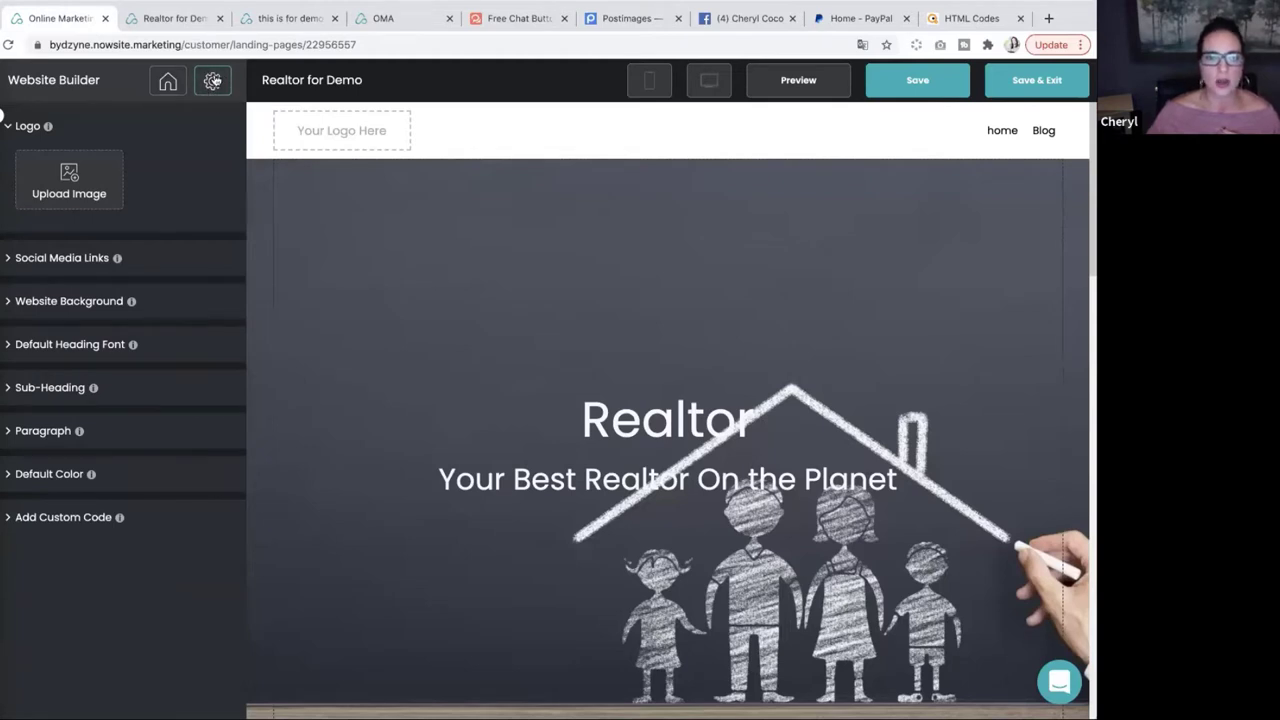
pyautogui.click(69, 525)
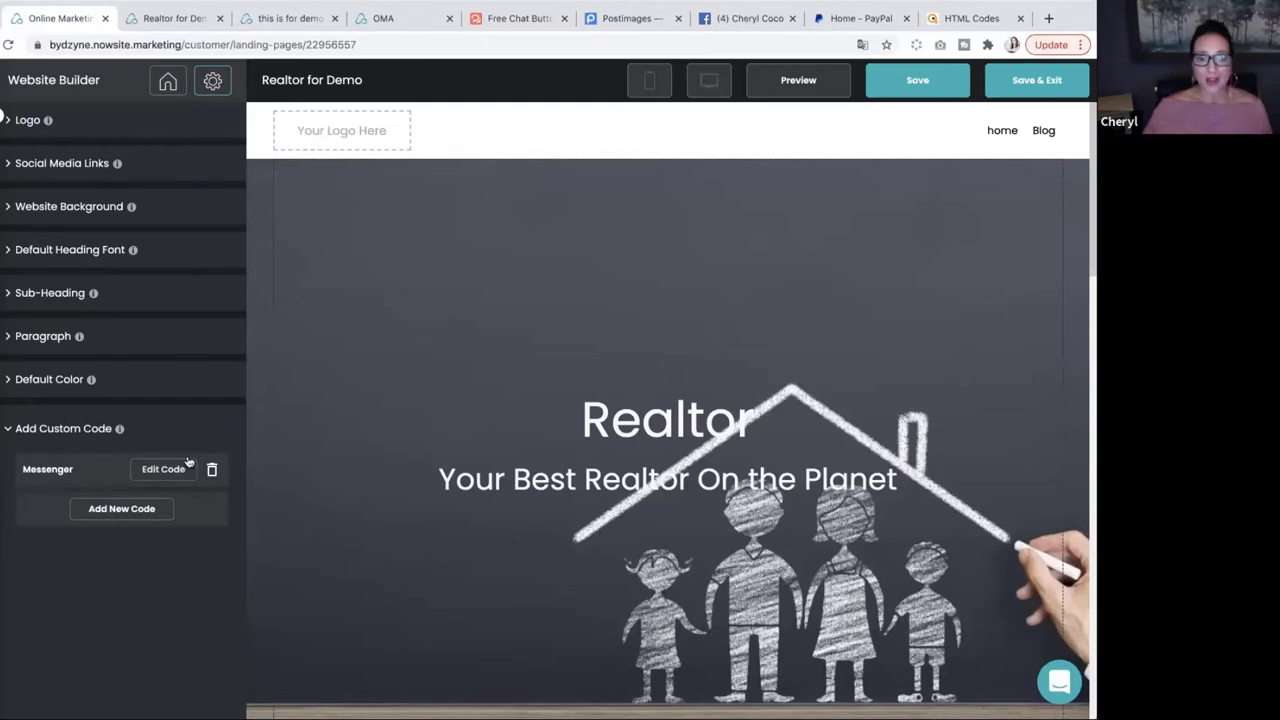
pyautogui.click(156, 469)
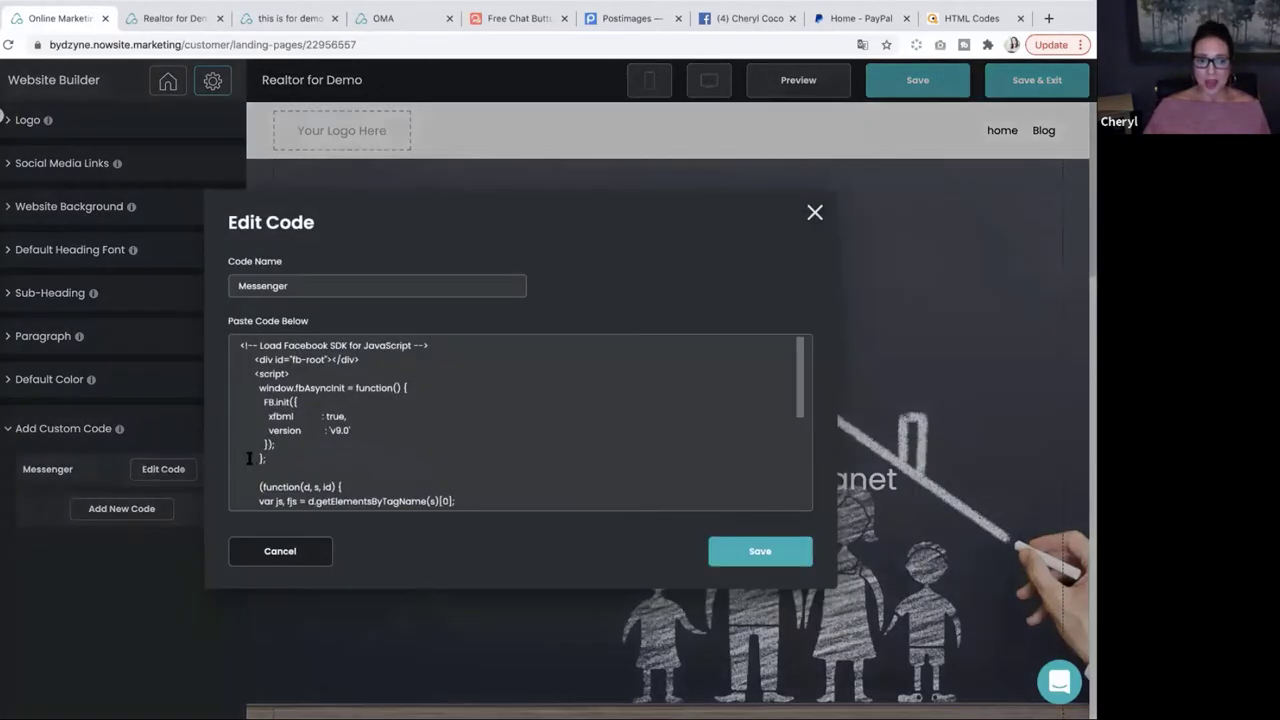
pyautogui.scroll(-10, 430, 443)
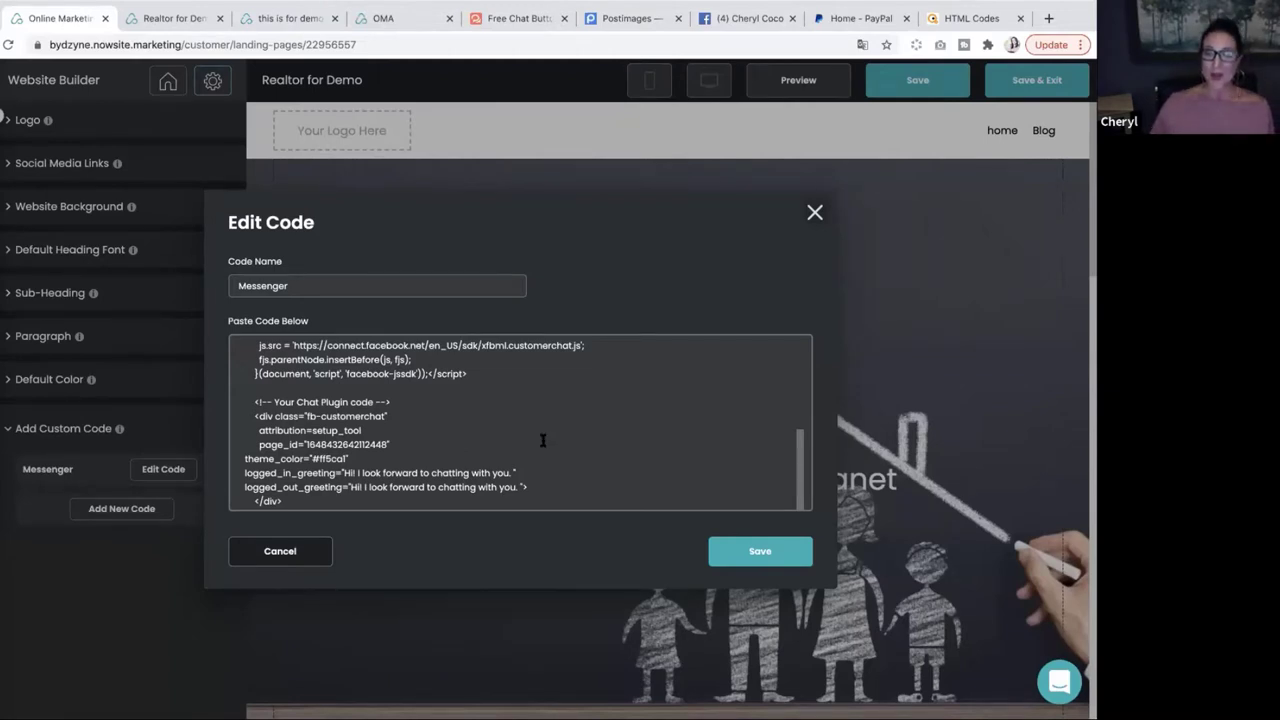
# Switch to Facebook, list all managed pages and open the personal-brand business page listed below Boca Bike Tours
pyautogui.click(760, 23)
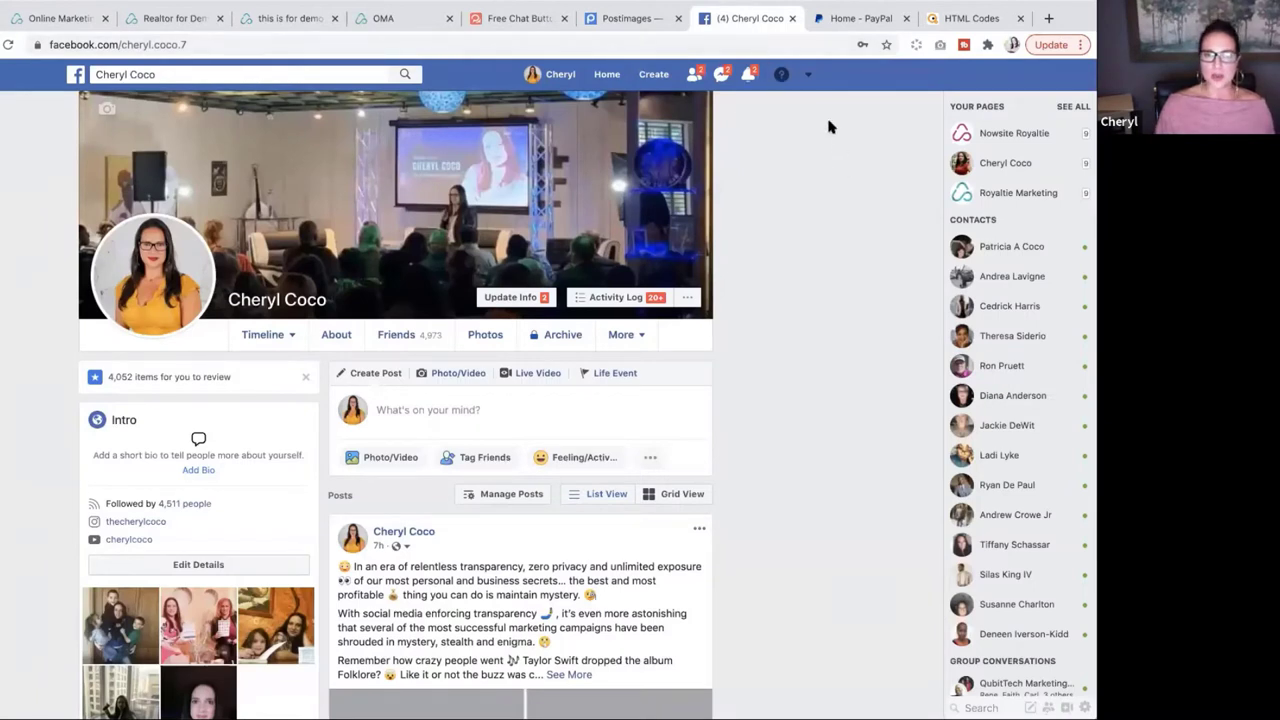
pyautogui.click(810, 78)
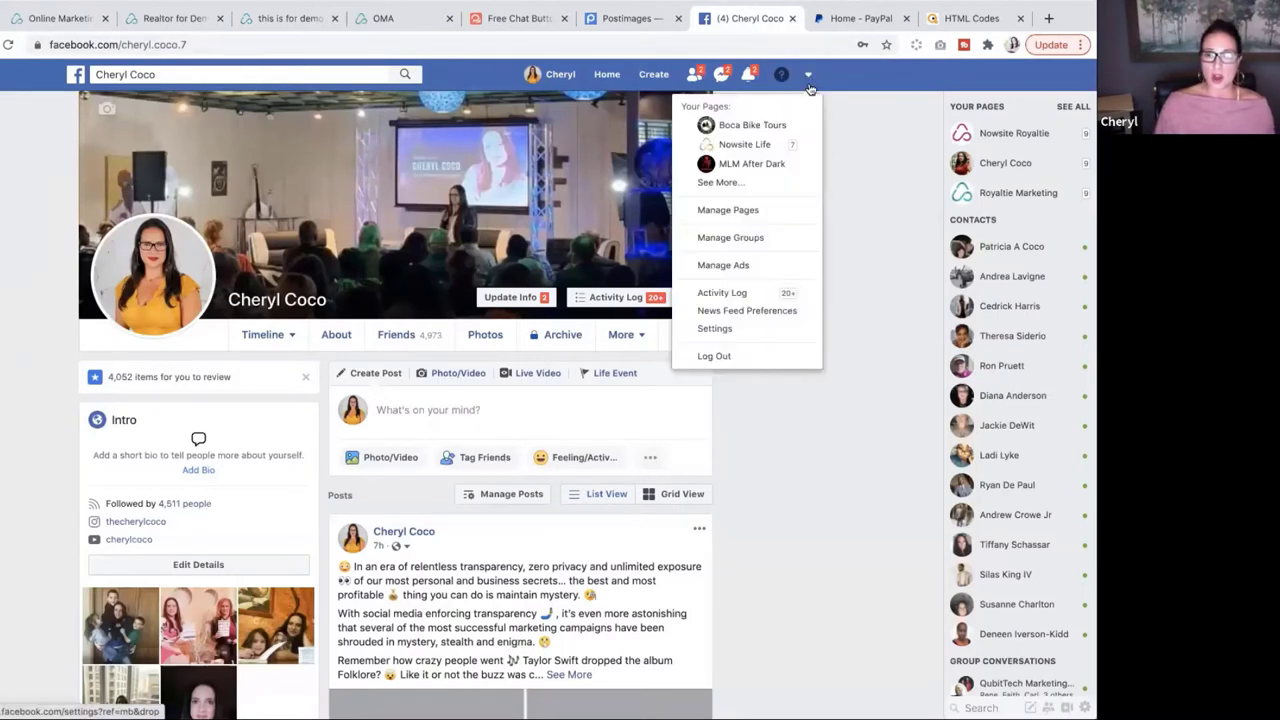
pyautogui.click(738, 184)
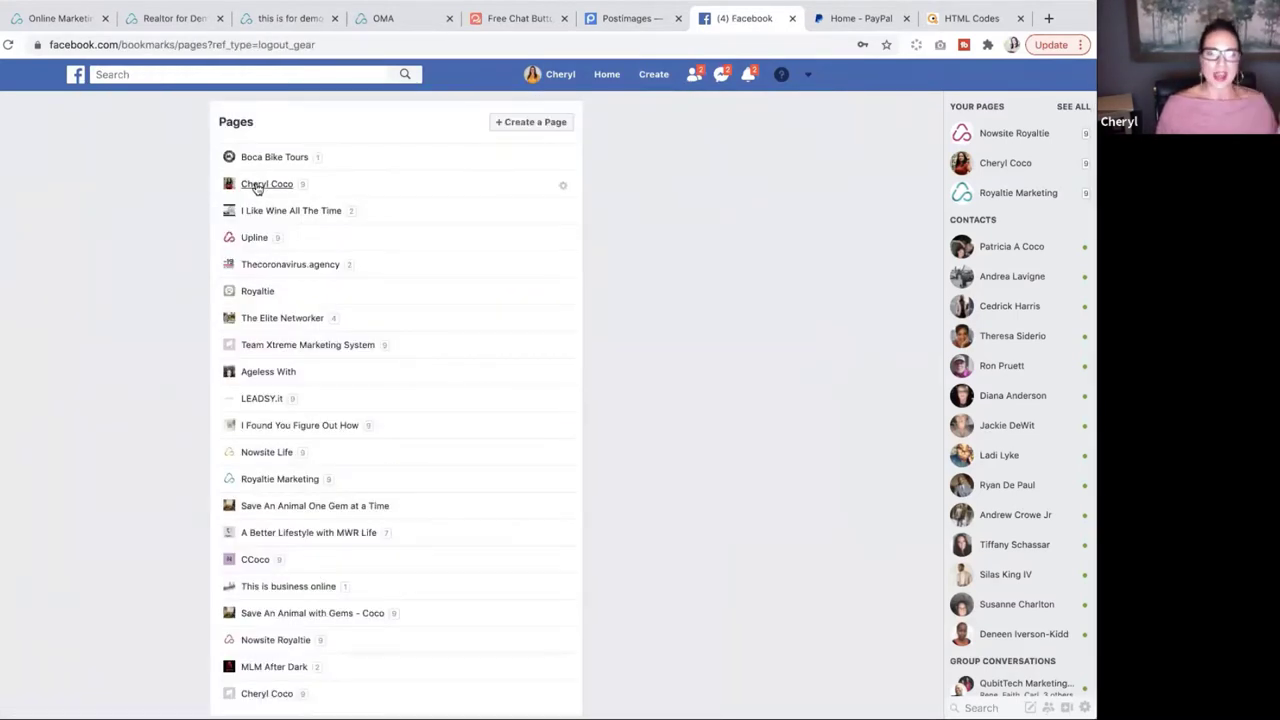
pyautogui.click(257, 187)
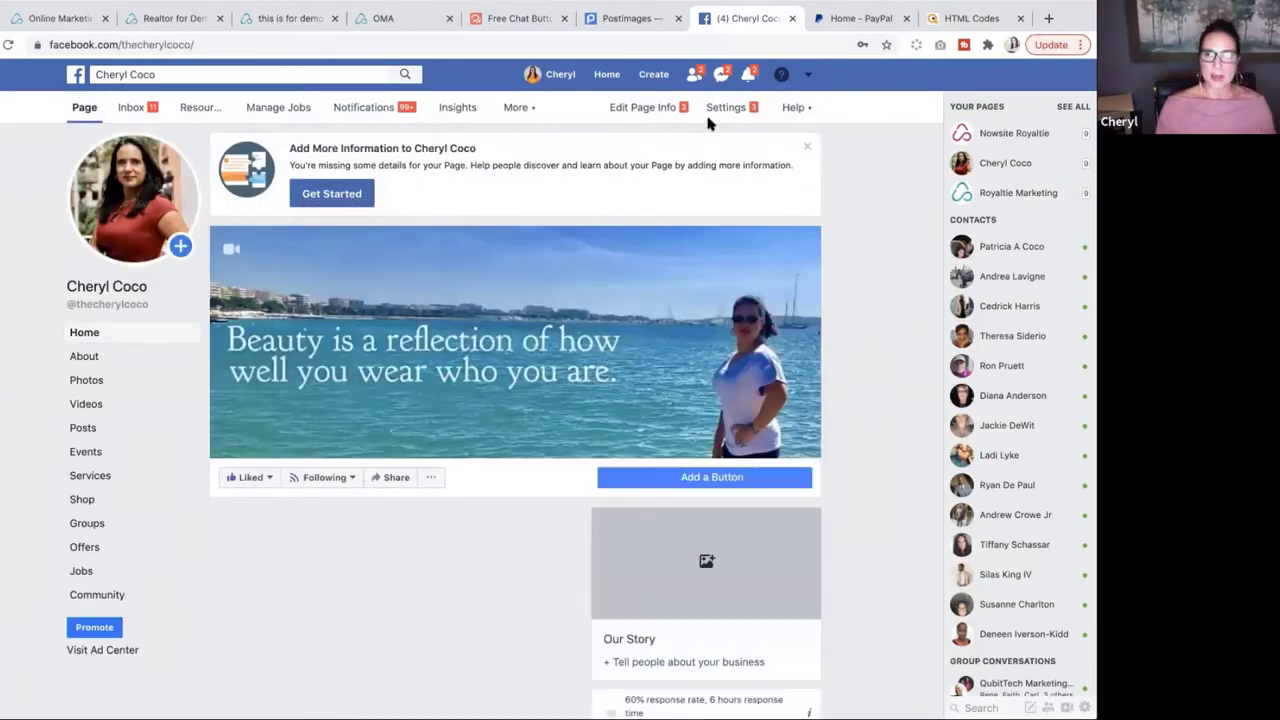
# Go to the Facebook page's Messaging settings and find the option for adding Messenger to a website
pyautogui.click(724, 113)
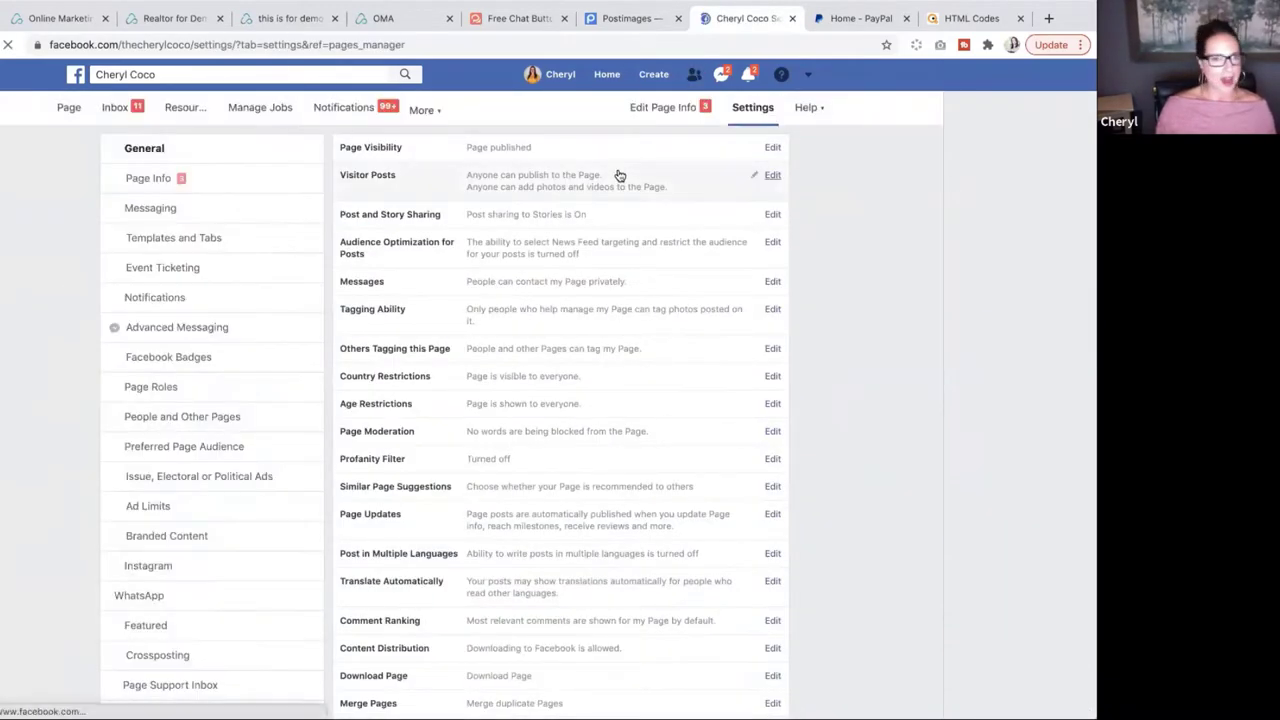
pyautogui.click(153, 217)
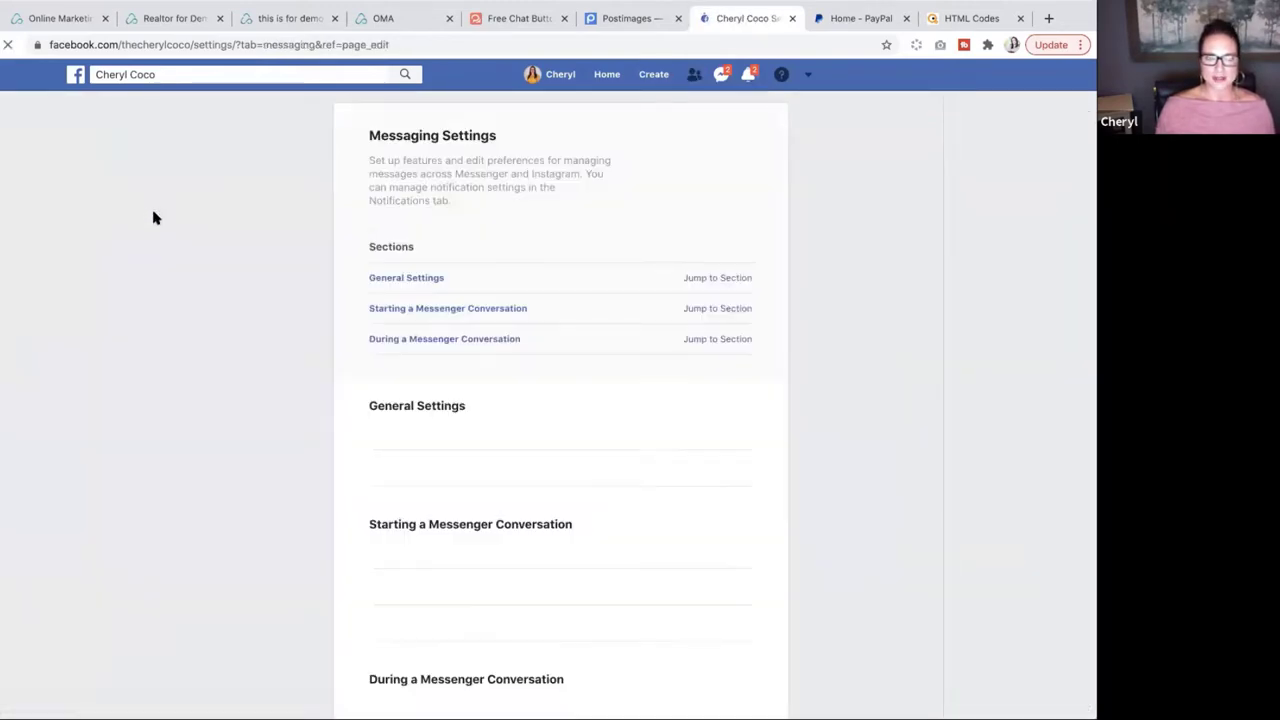
pyautogui.scroll(-3, 583, 421)
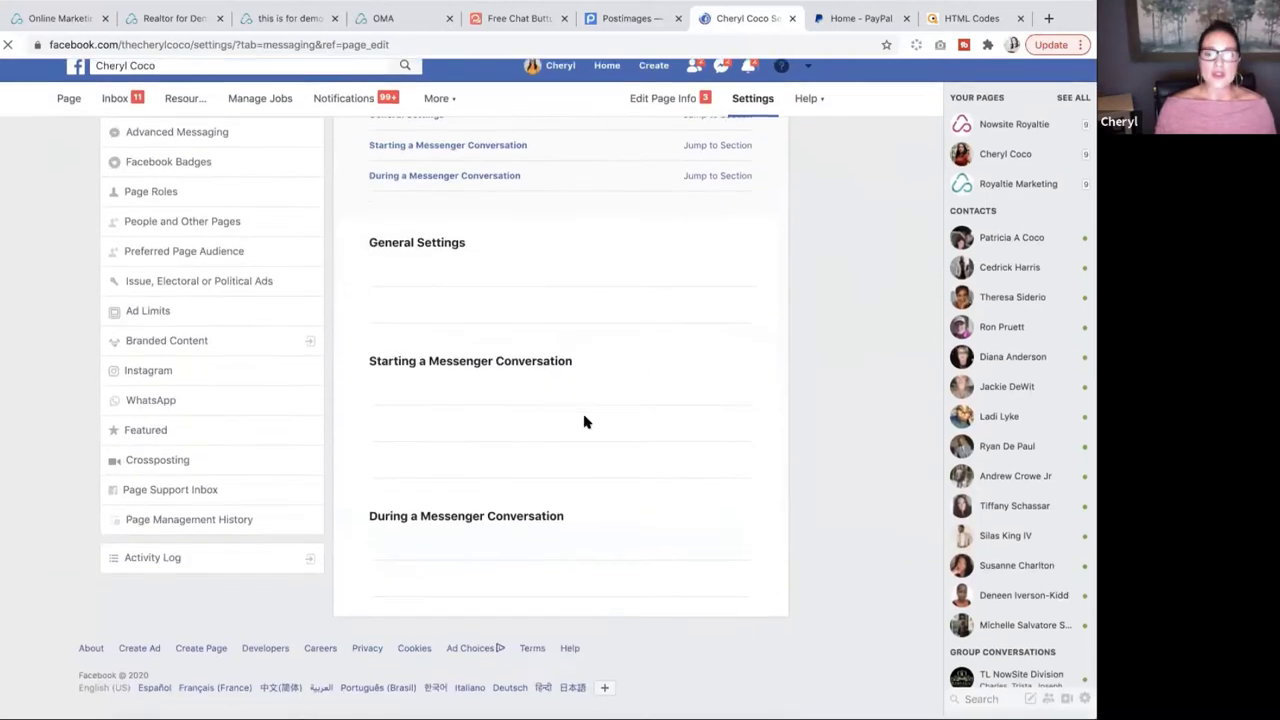
pyautogui.scroll(-3, 583, 421)
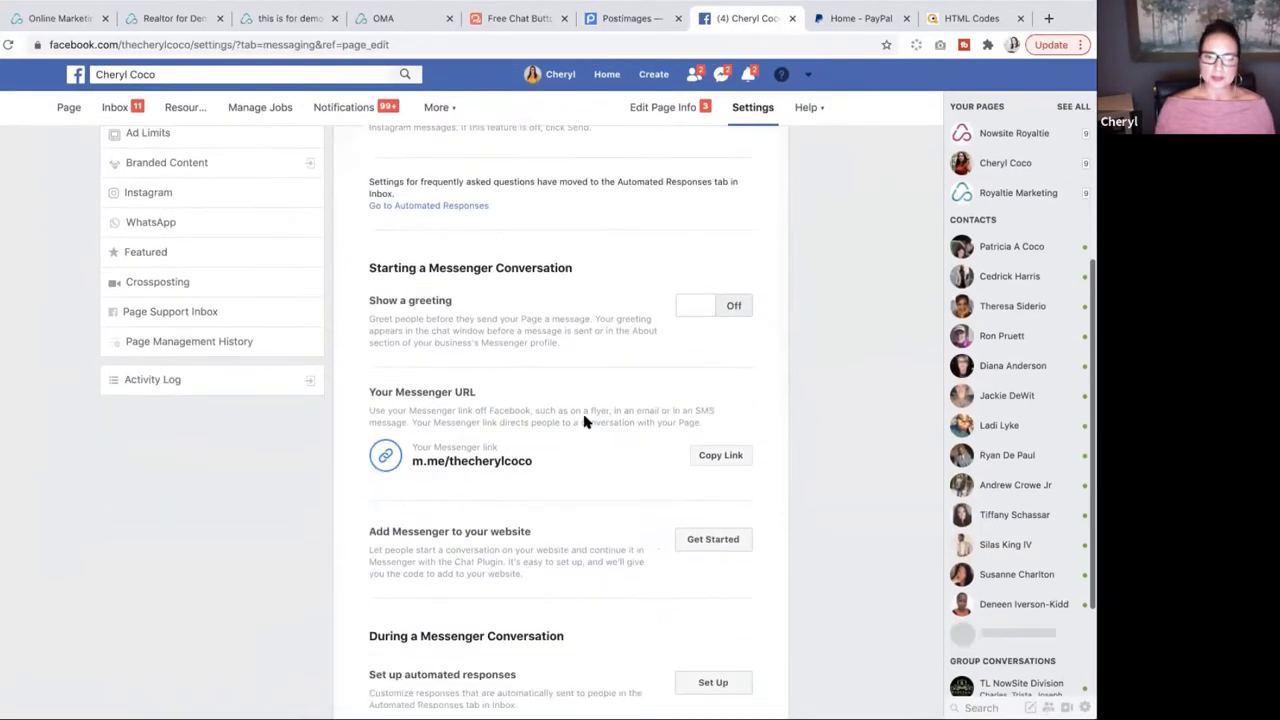
pyautogui.scroll(-1, 560, 425)
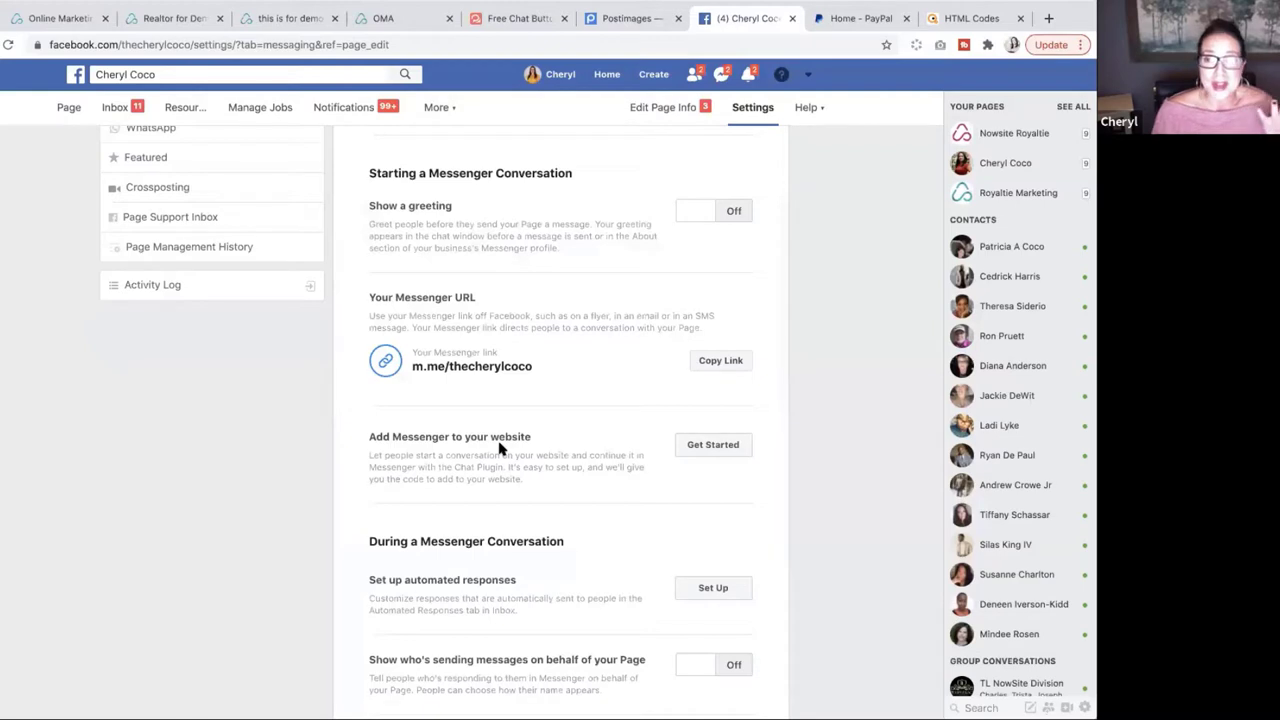
# Start the Chat Plugin setup and accept the English (US) language, existing greeting and enabled guest chat
pyautogui.click(709, 449)
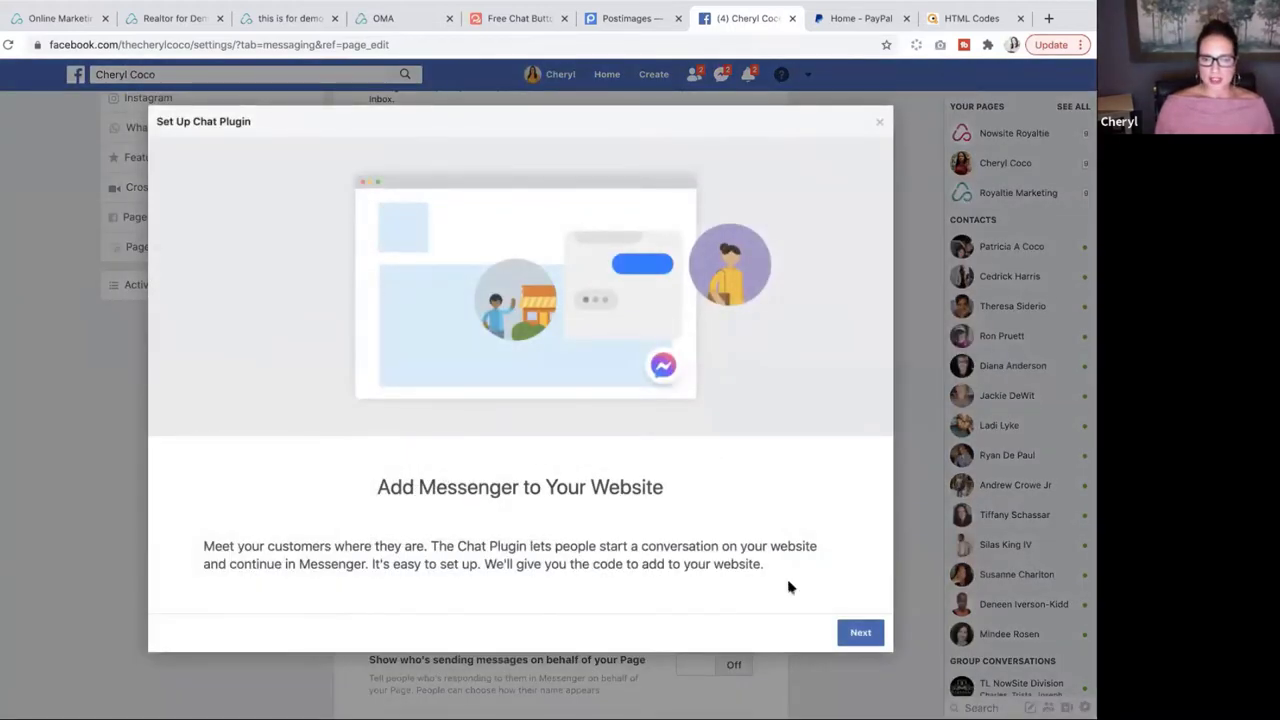
pyautogui.click(859, 636)
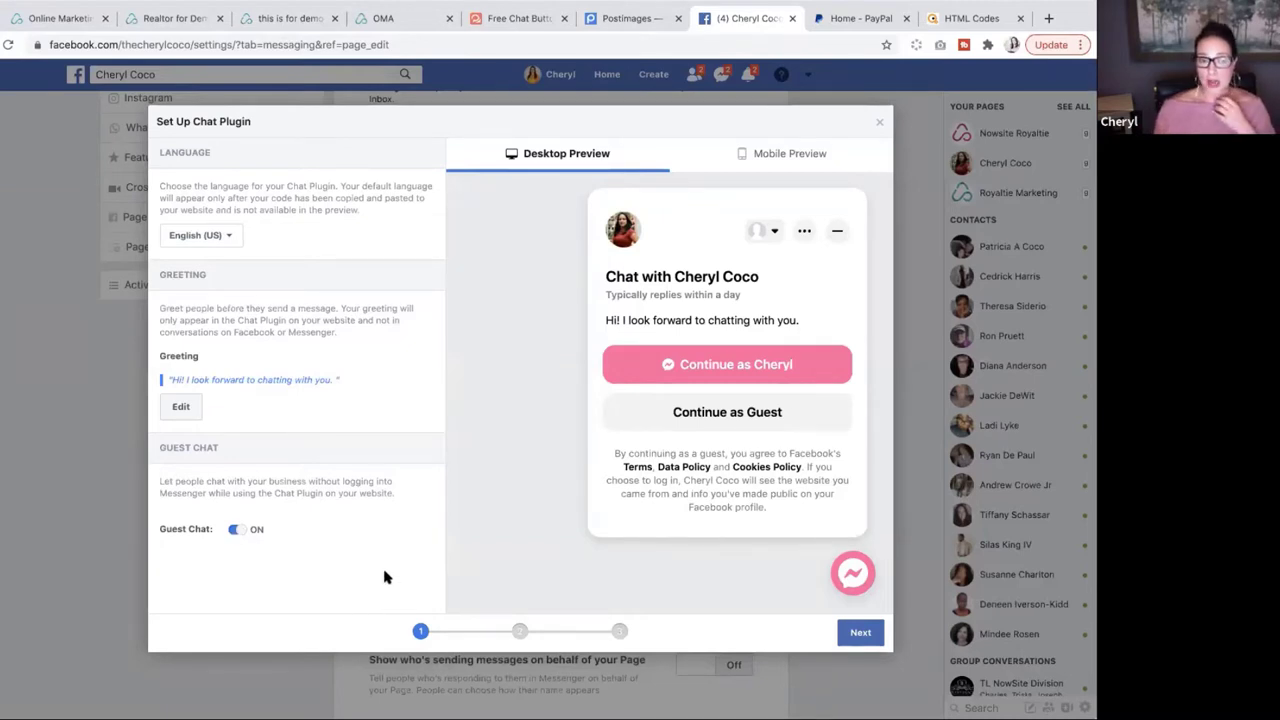
pyautogui.click(858, 633)
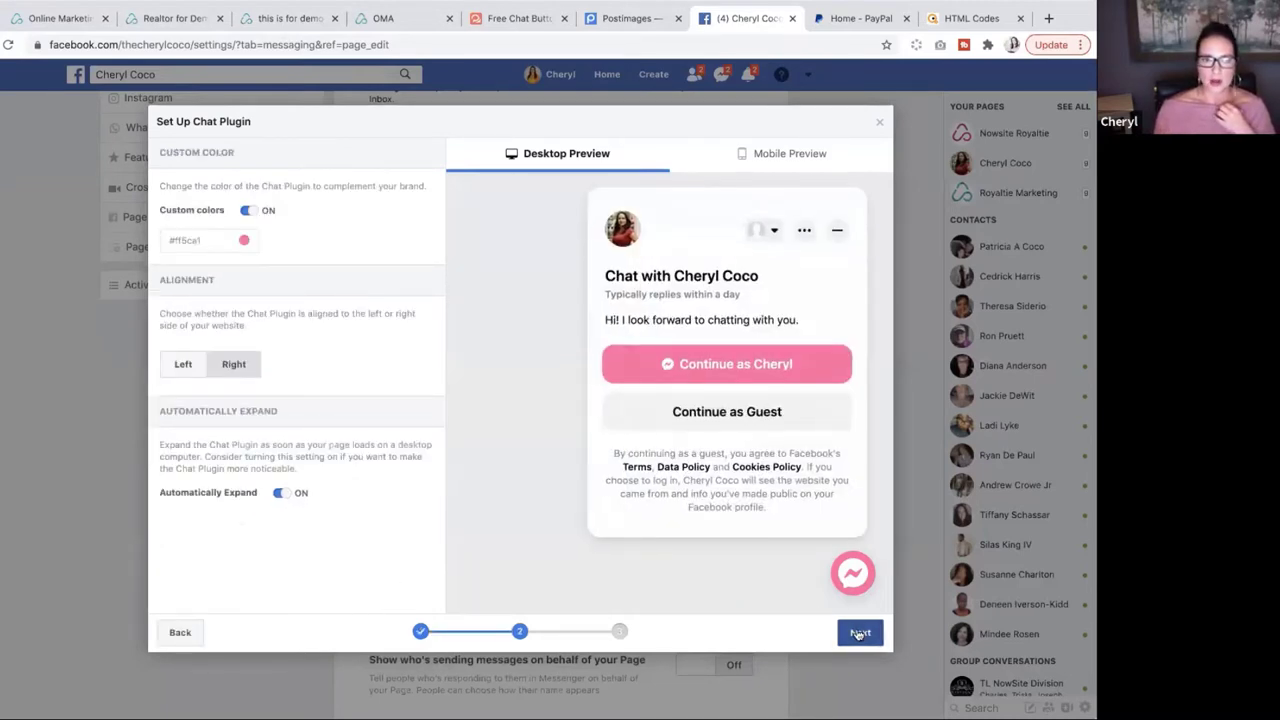
# Keep the custom color #ff5ca1, right alignment and automatic expansion on, and continue to the plugin's domain and code stage
pyautogui.click(204, 246)
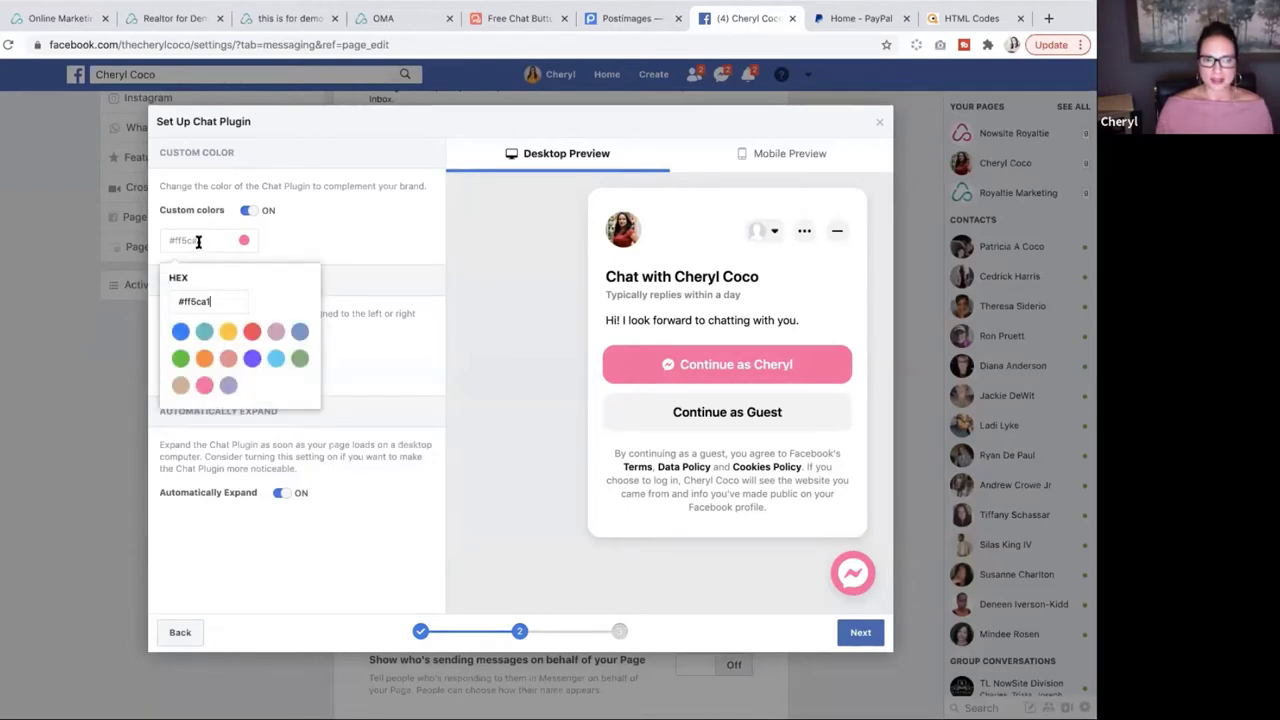
pyautogui.click(308, 249)
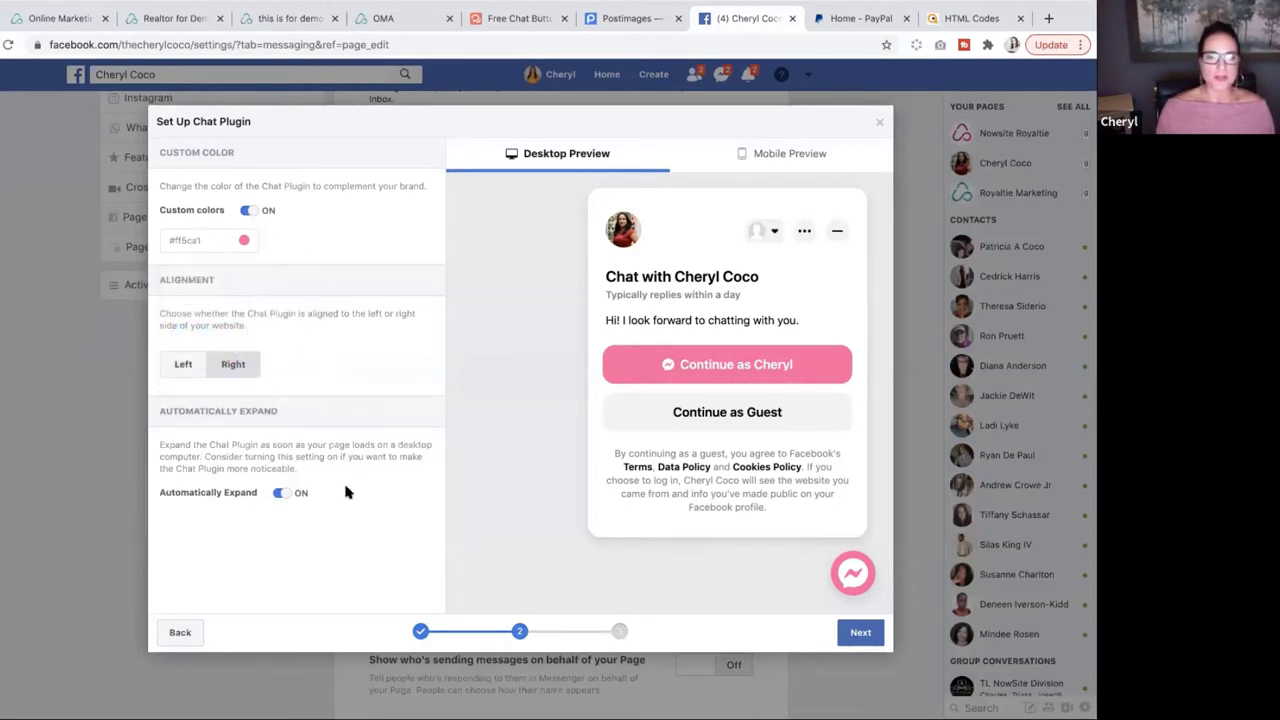
pyautogui.click(283, 497)
pyautogui.click(284, 494)
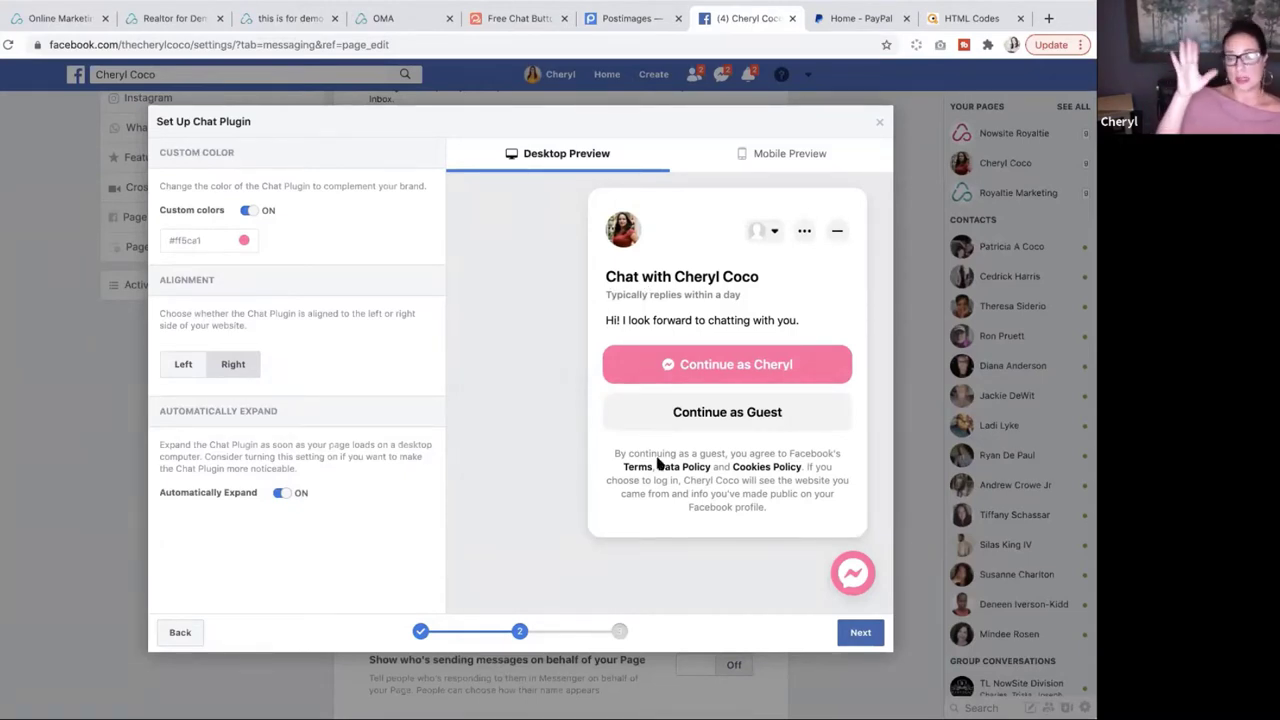
pyautogui.click(858, 632)
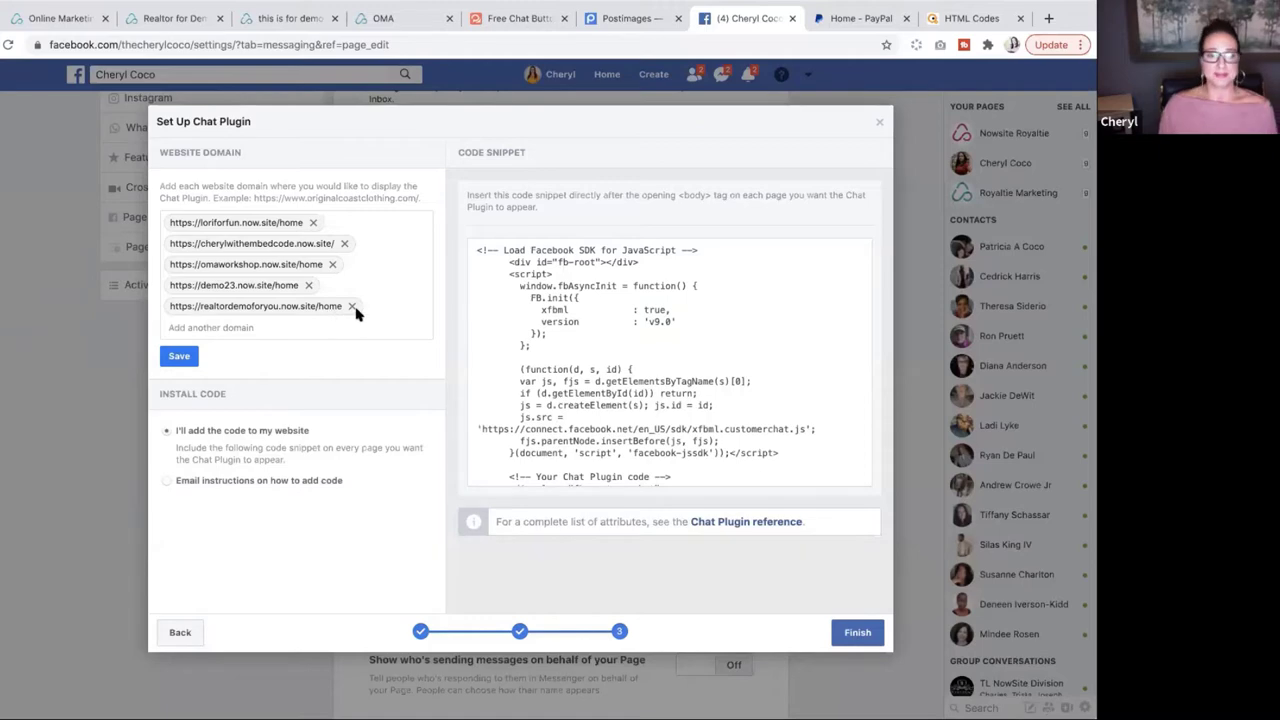
# Check the live Realtor demo site's address for the plugin's website domains and copy the Chat Plugin code snippet to the clipboard
pyautogui.click(67, 22)
pyautogui.click(180, 22)
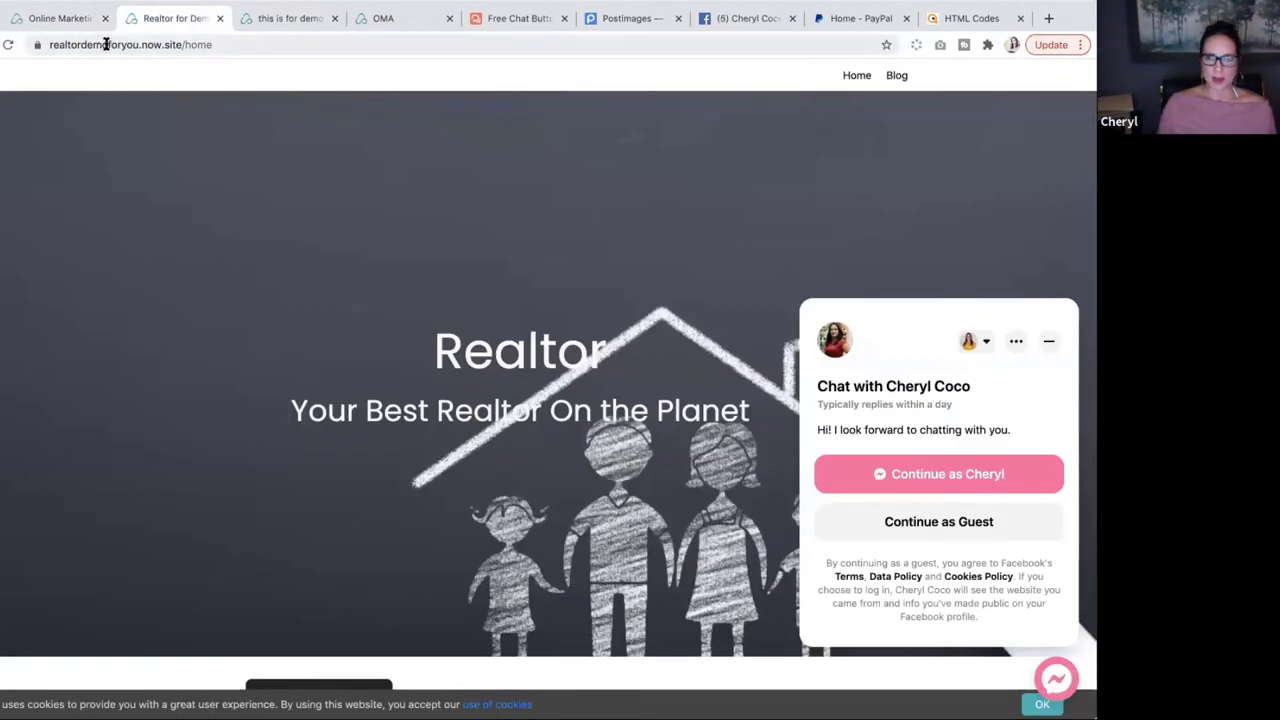
pyautogui.click(745, 19)
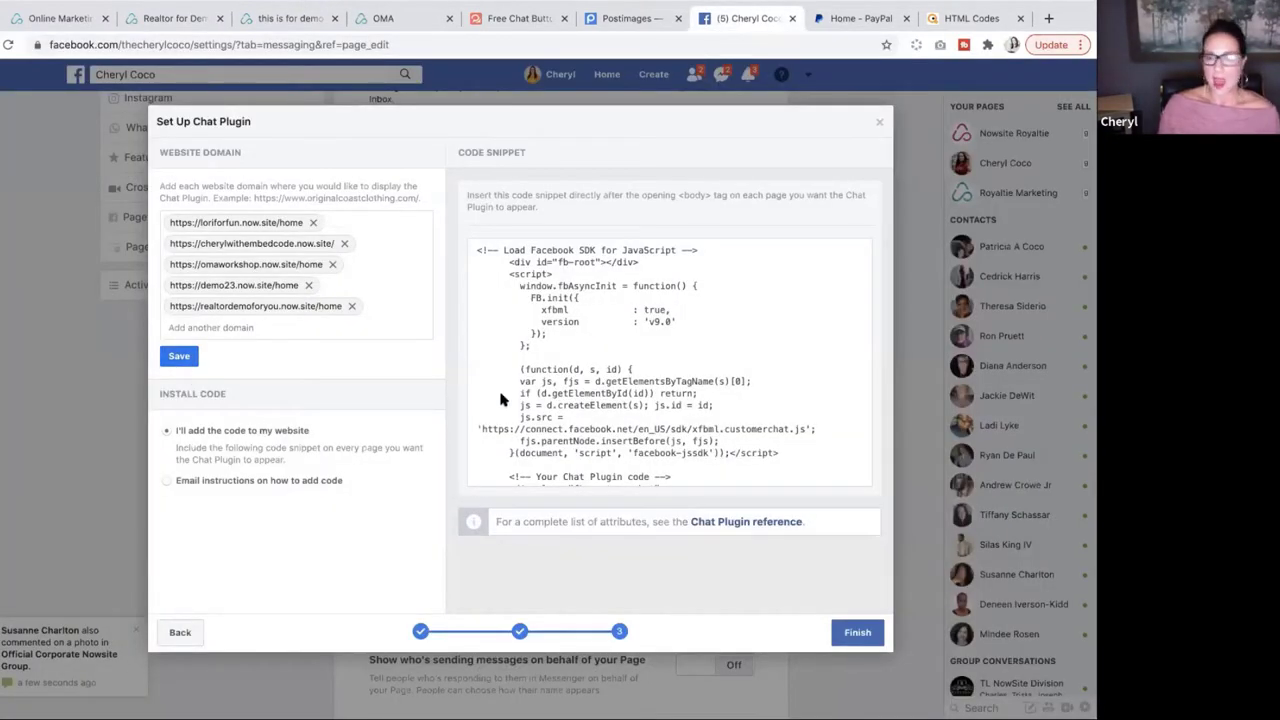
pyautogui.scroll(-2, 666, 357)
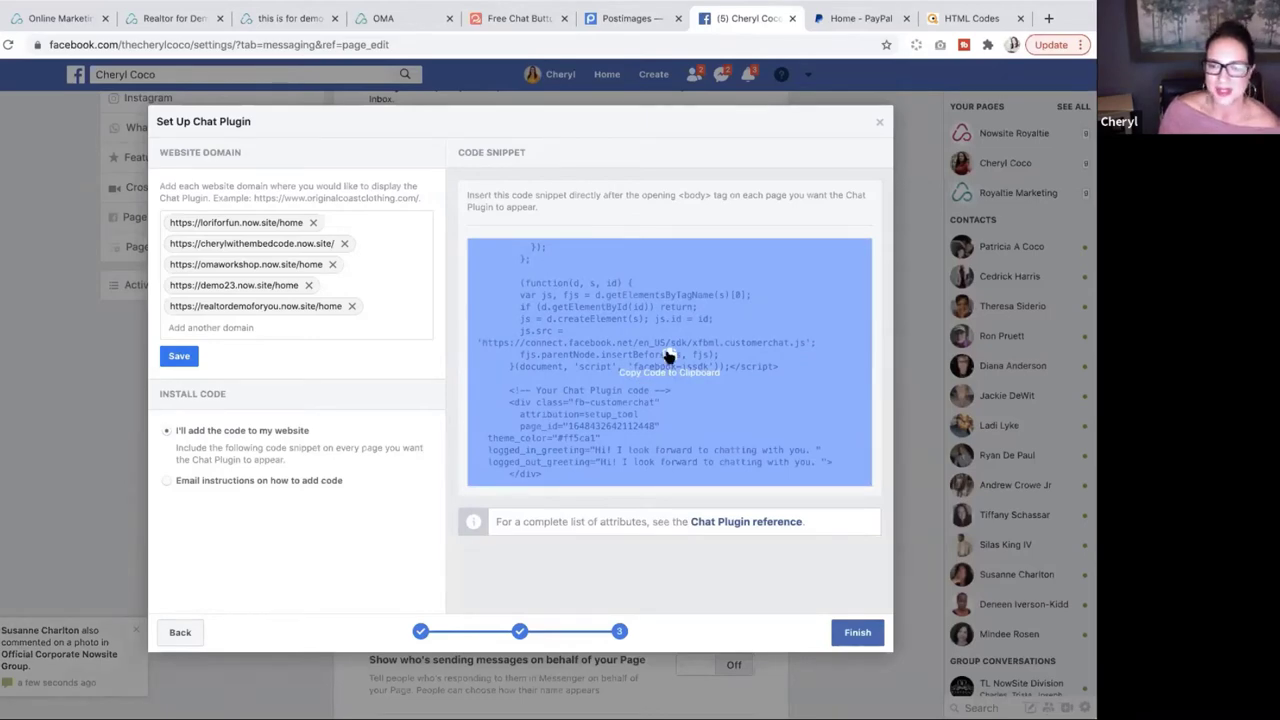
pyautogui.click(668, 357)
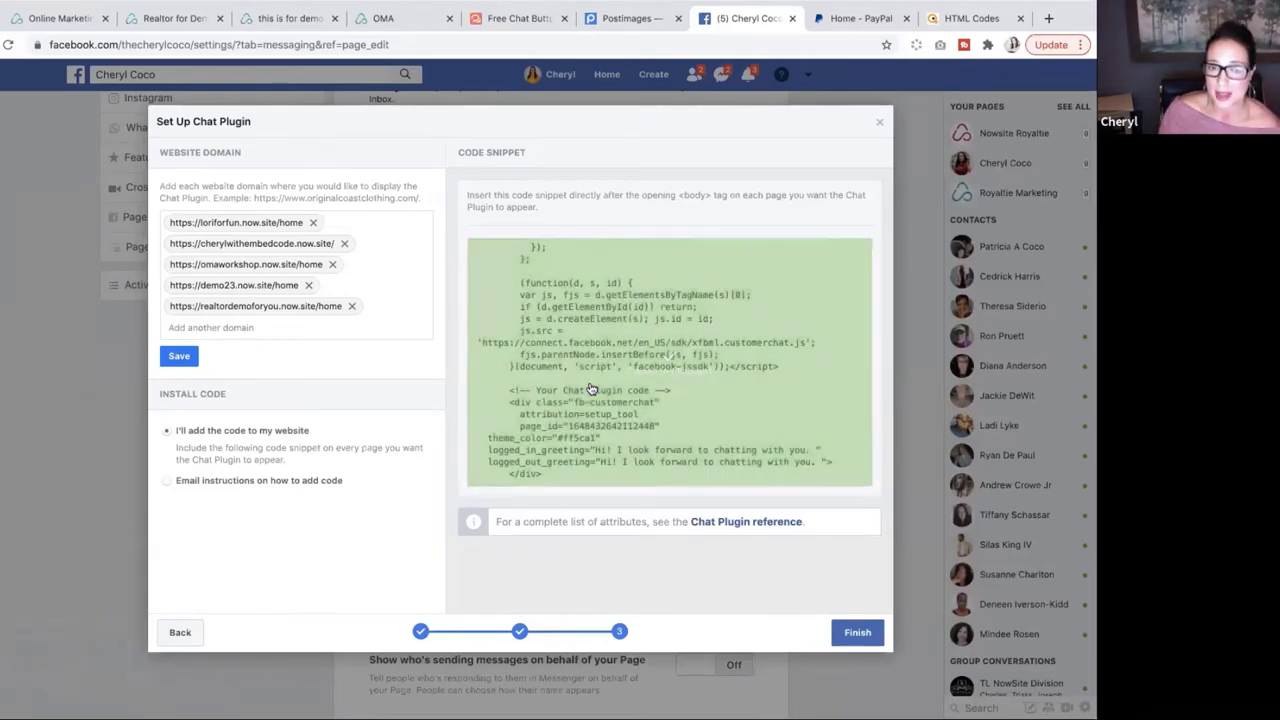
# Review the full Chat Plugin code snippet and finish the plugin setup on Facebook
pyautogui.scroll(2, 619, 392)
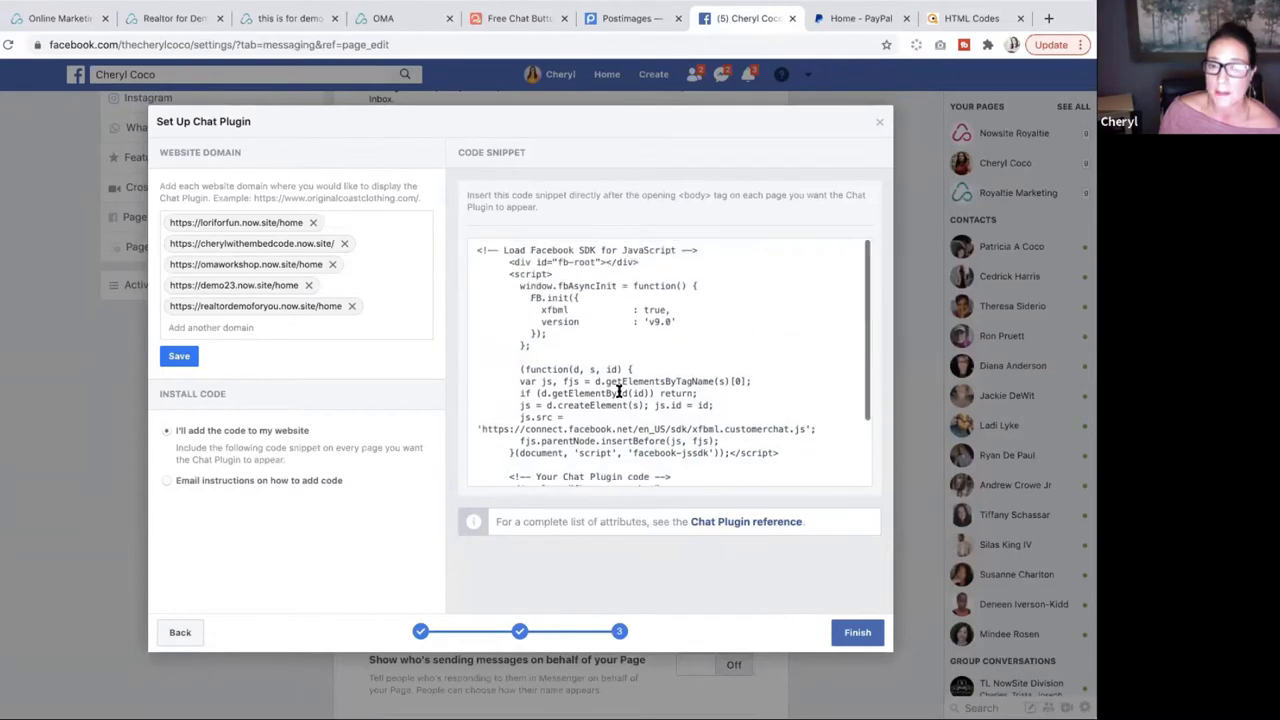
pyautogui.scroll(-2, 615, 385)
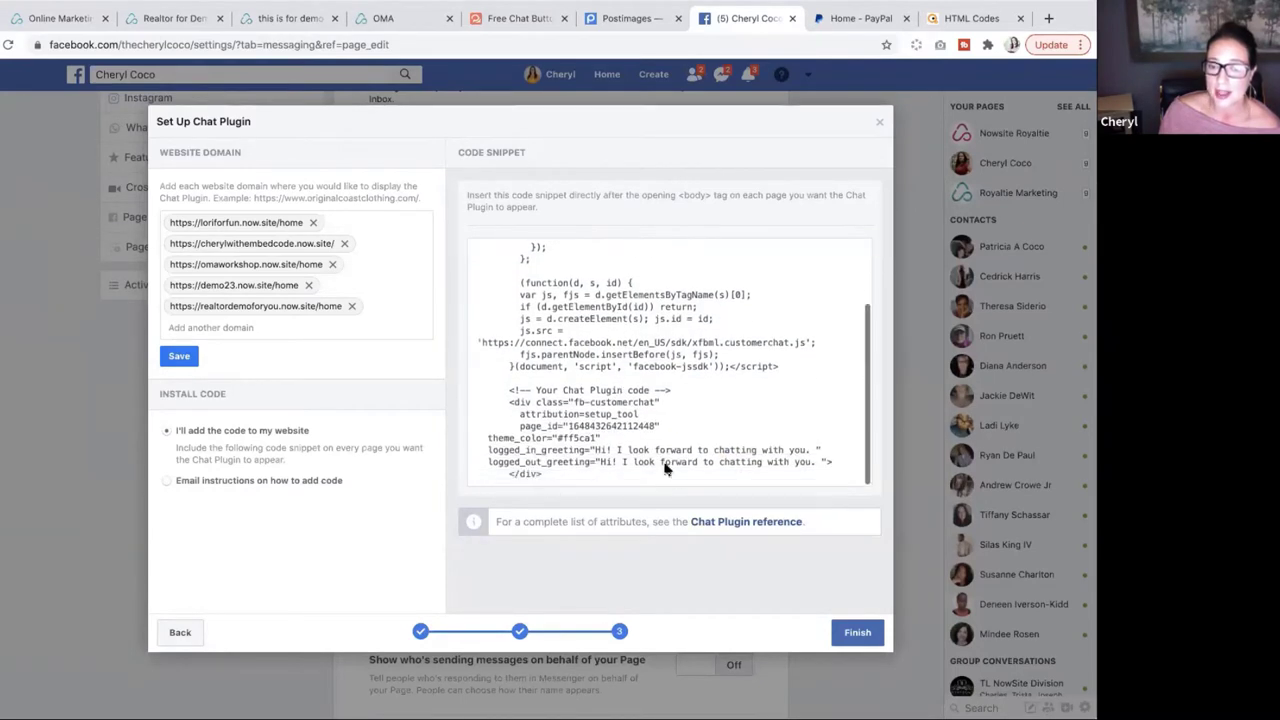
pyautogui.click(857, 632)
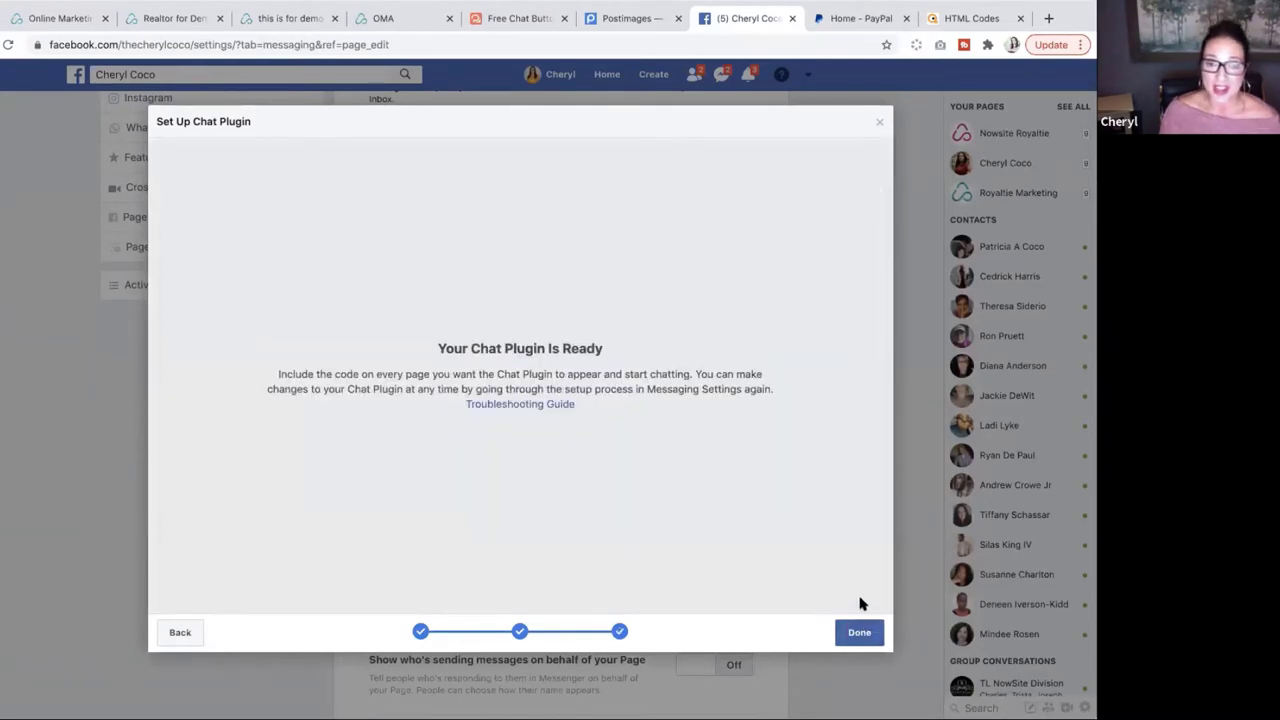
pyautogui.click(860, 630)
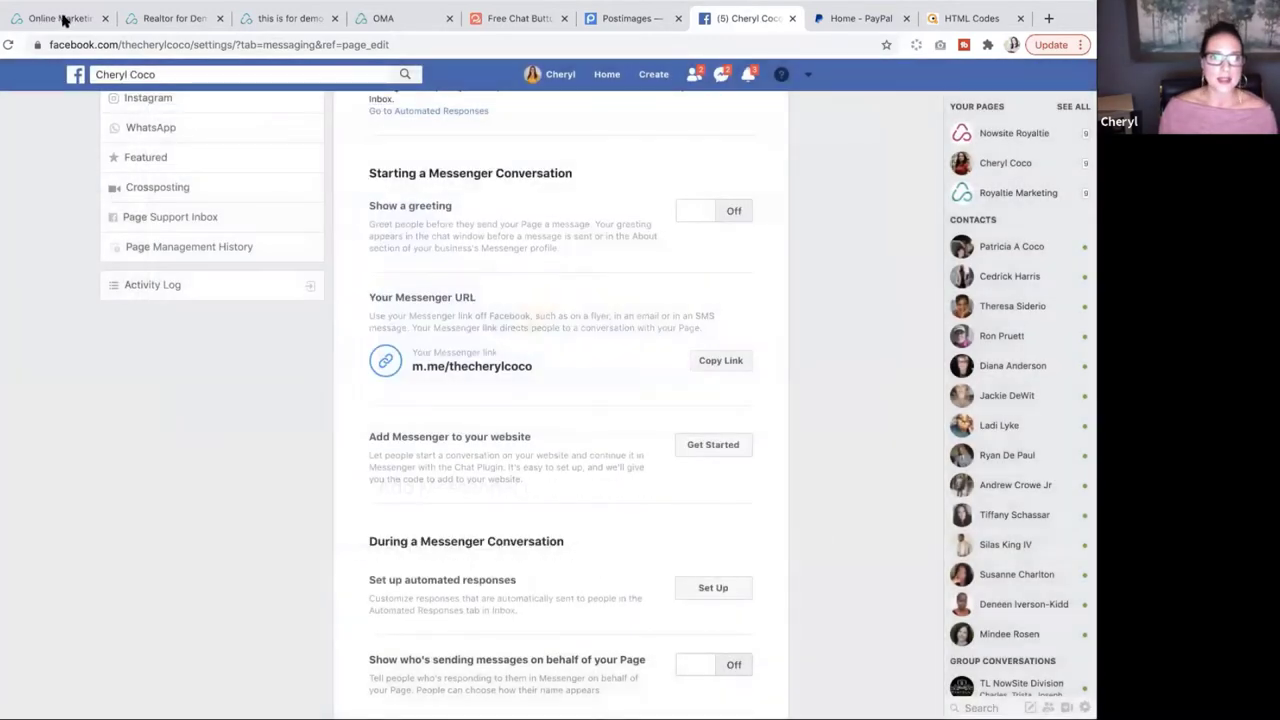
# Switch to the Nowsite Website Builder and replace all of the Messenger custom code with the copied Chat Plugin snippet
pyautogui.click(60, 18)
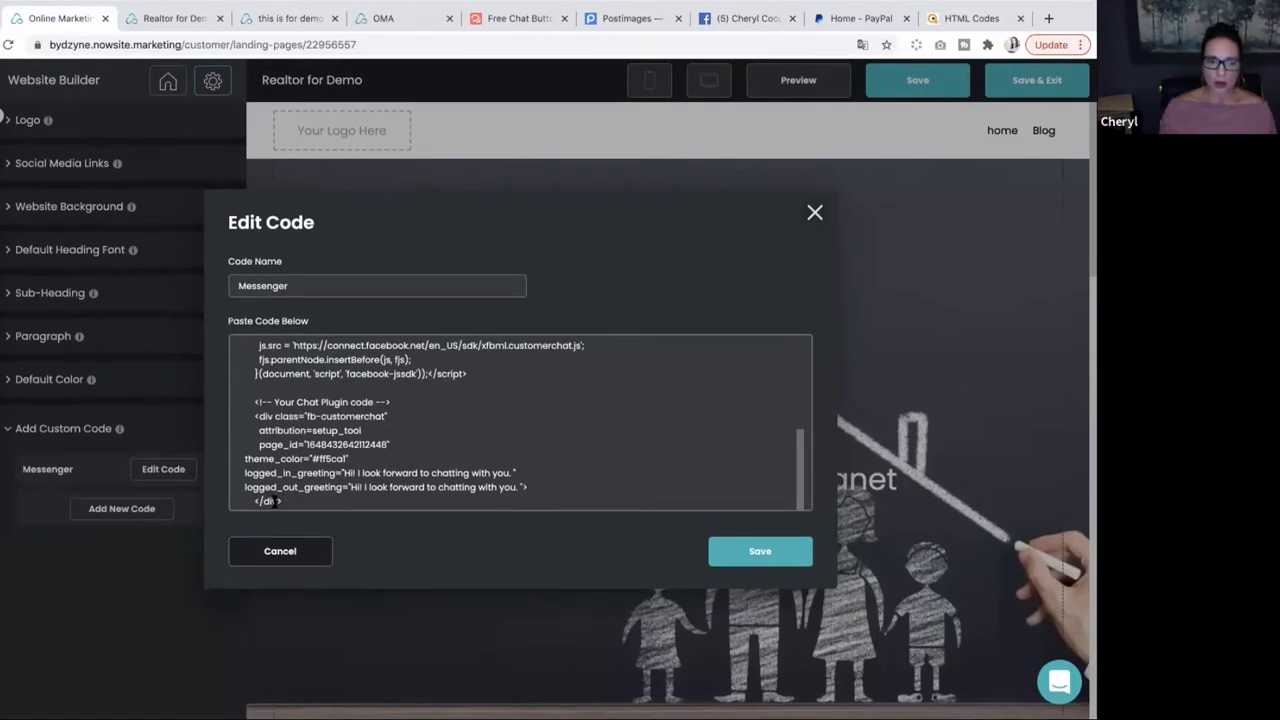
pyautogui.moveTo(298, 500); pyautogui.dragTo(232, 332)
pyautogui.rightClick(281, 389)
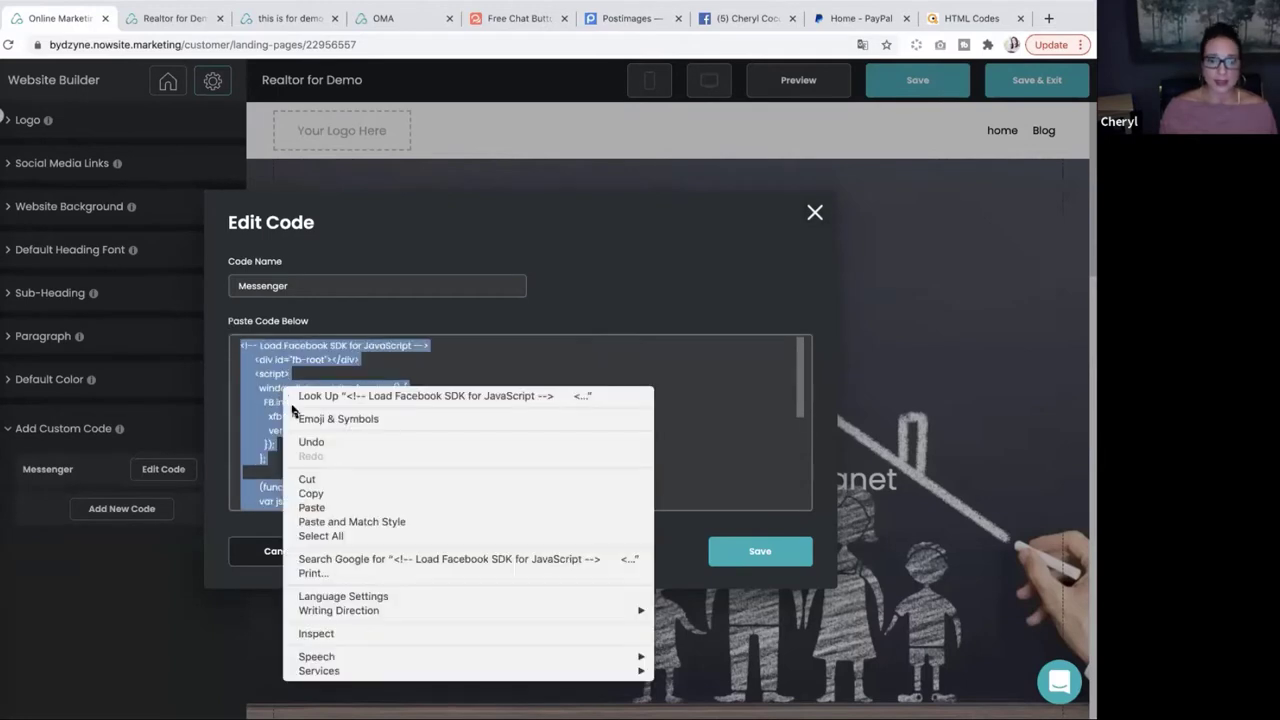
pyautogui.click(357, 503)
pyautogui.scroll(10, 357, 457)
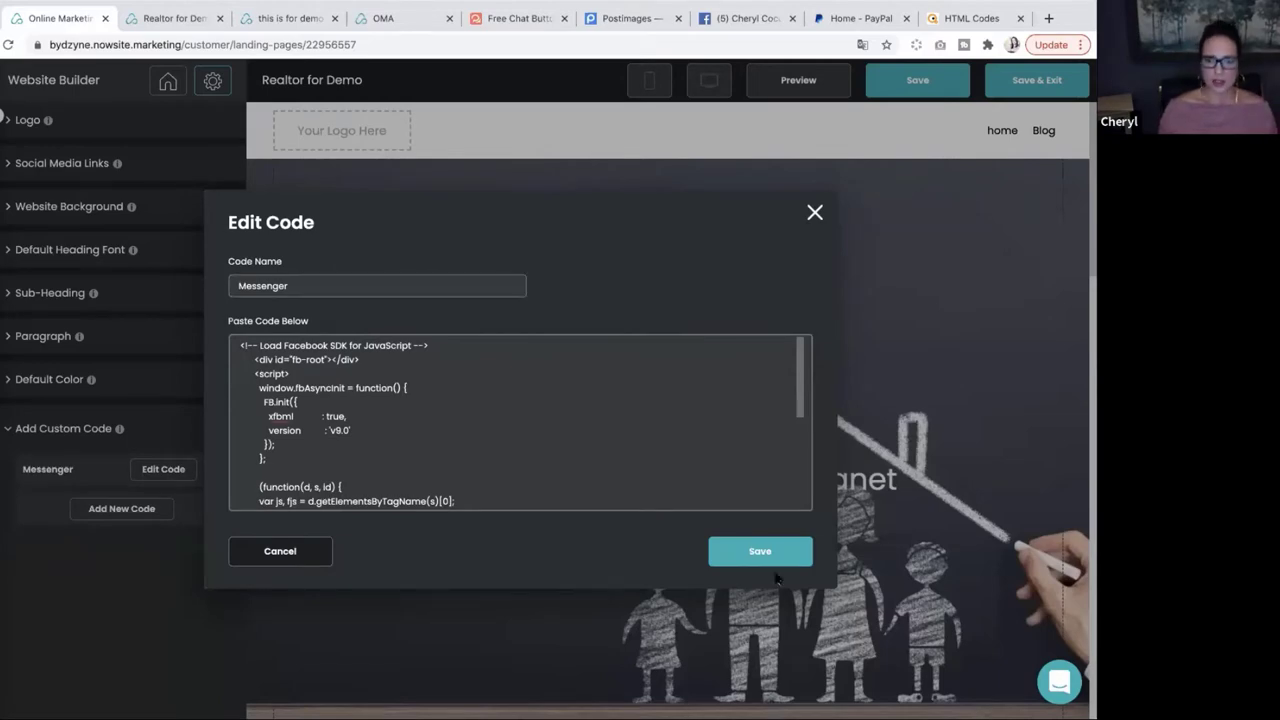
# Save the Messenger code and the Realtor for Demo website, and open the site's preview
pyautogui.click(750, 551)
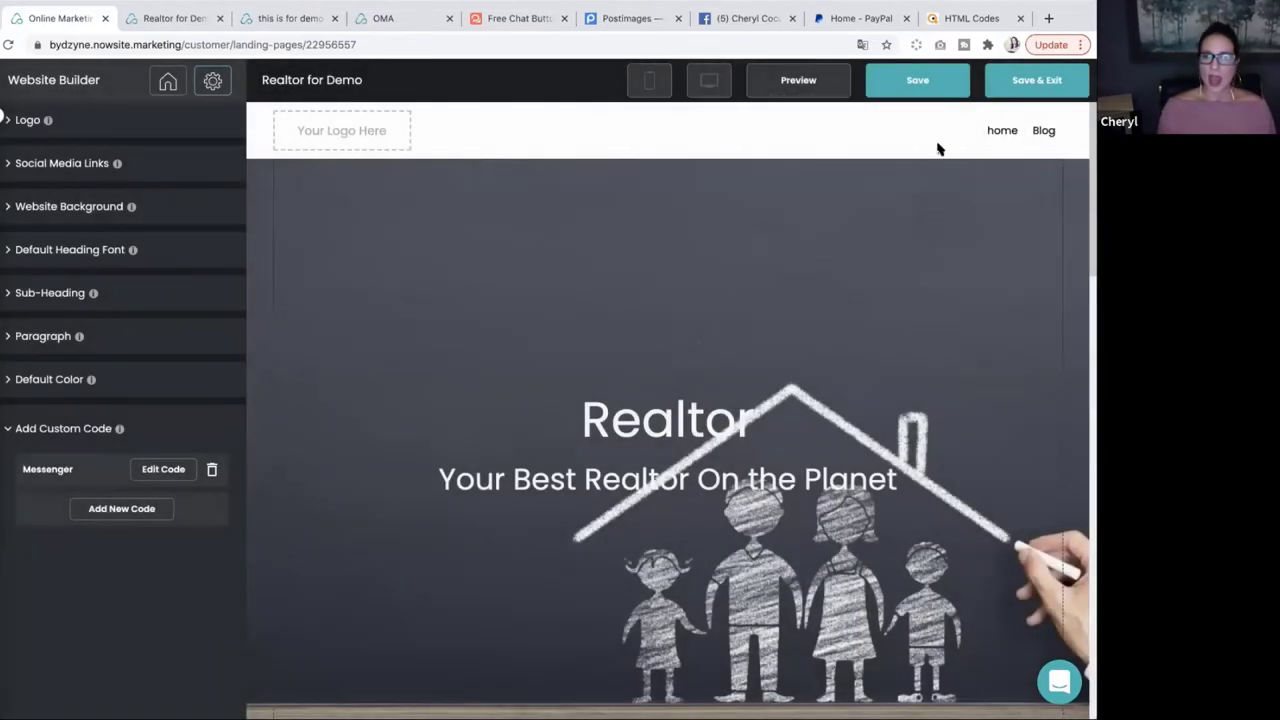
pyautogui.click(921, 88)
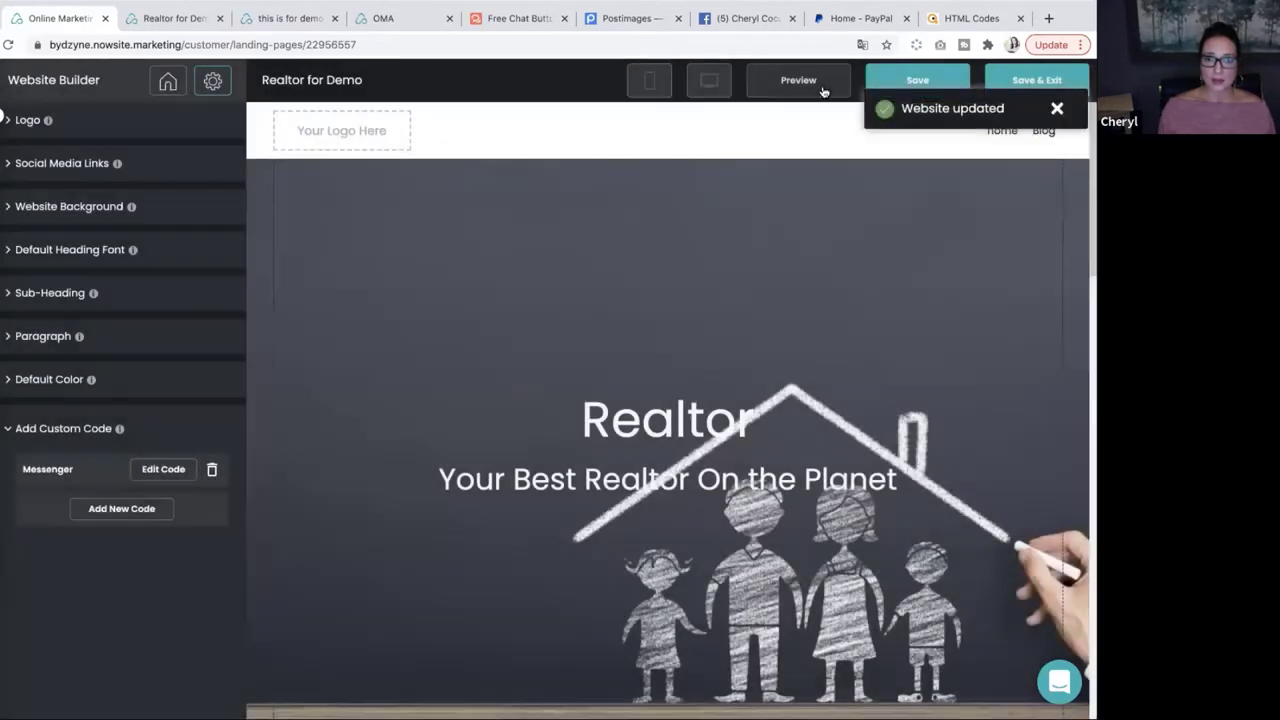
pyautogui.click(822, 91)
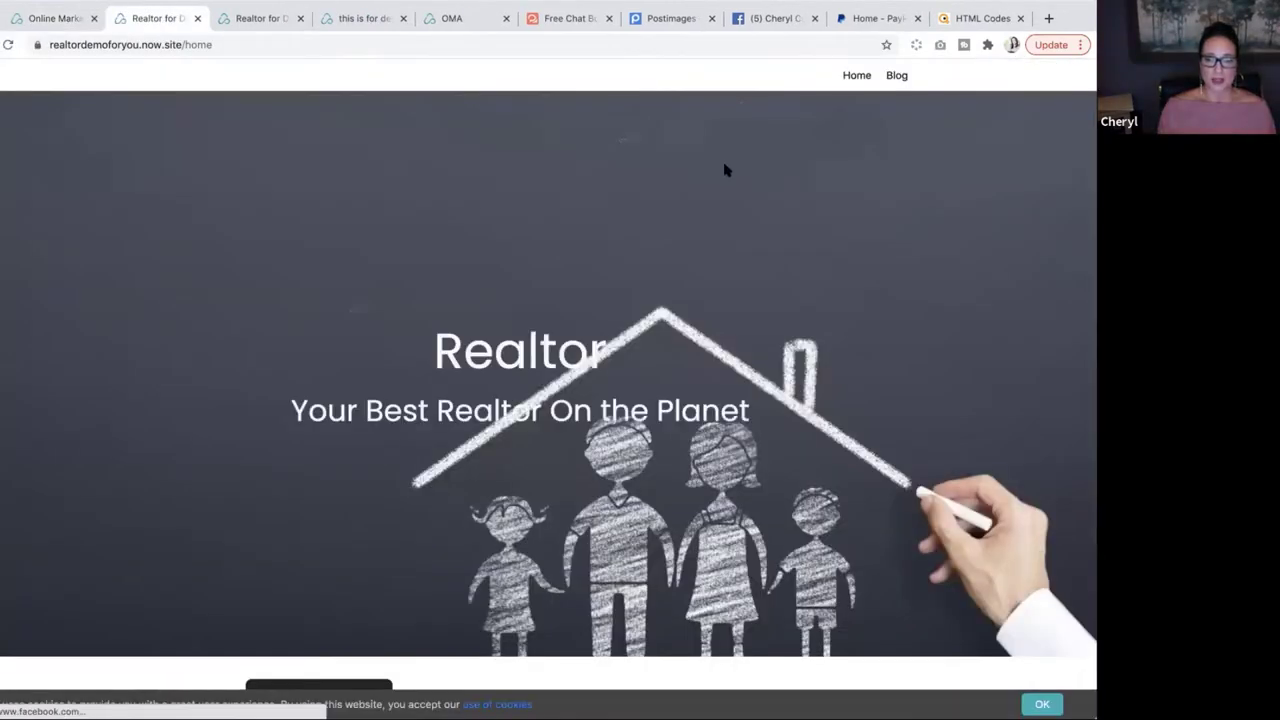
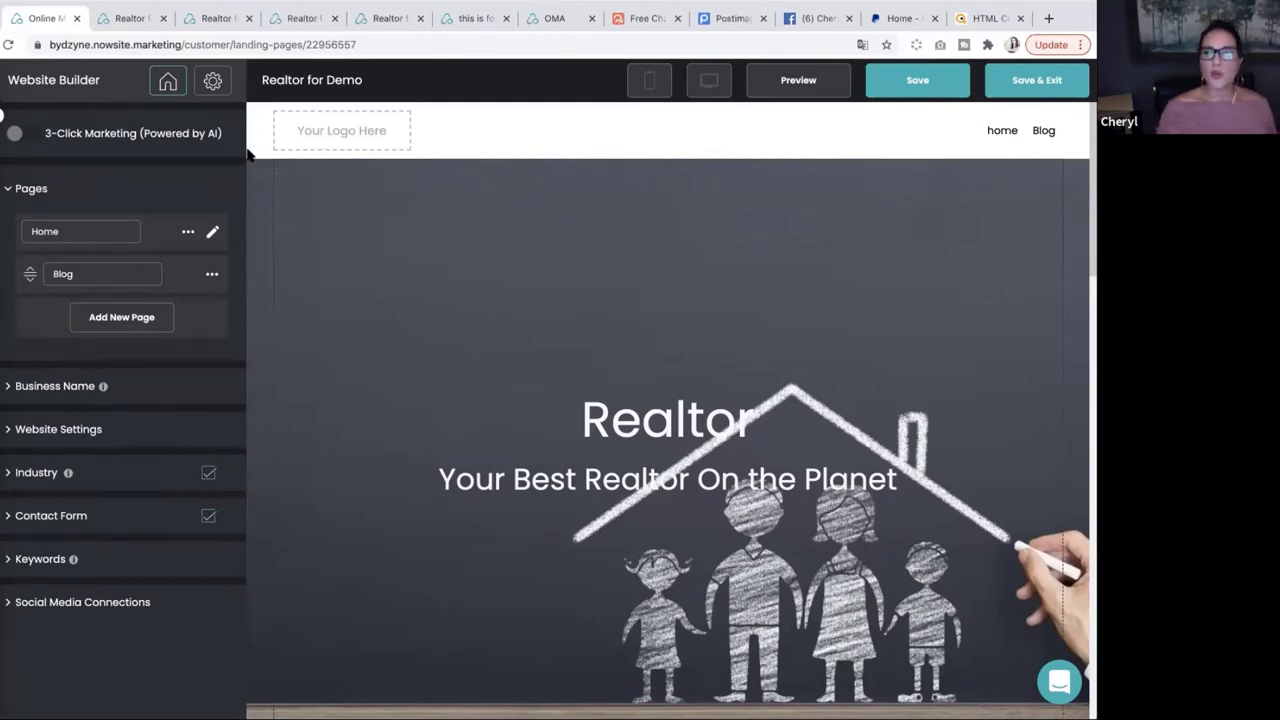
# Look over the Home page's sections in the Website Builder and open the Home page for editing its content blocks
pyautogui.scroll(-10, 573, 321)
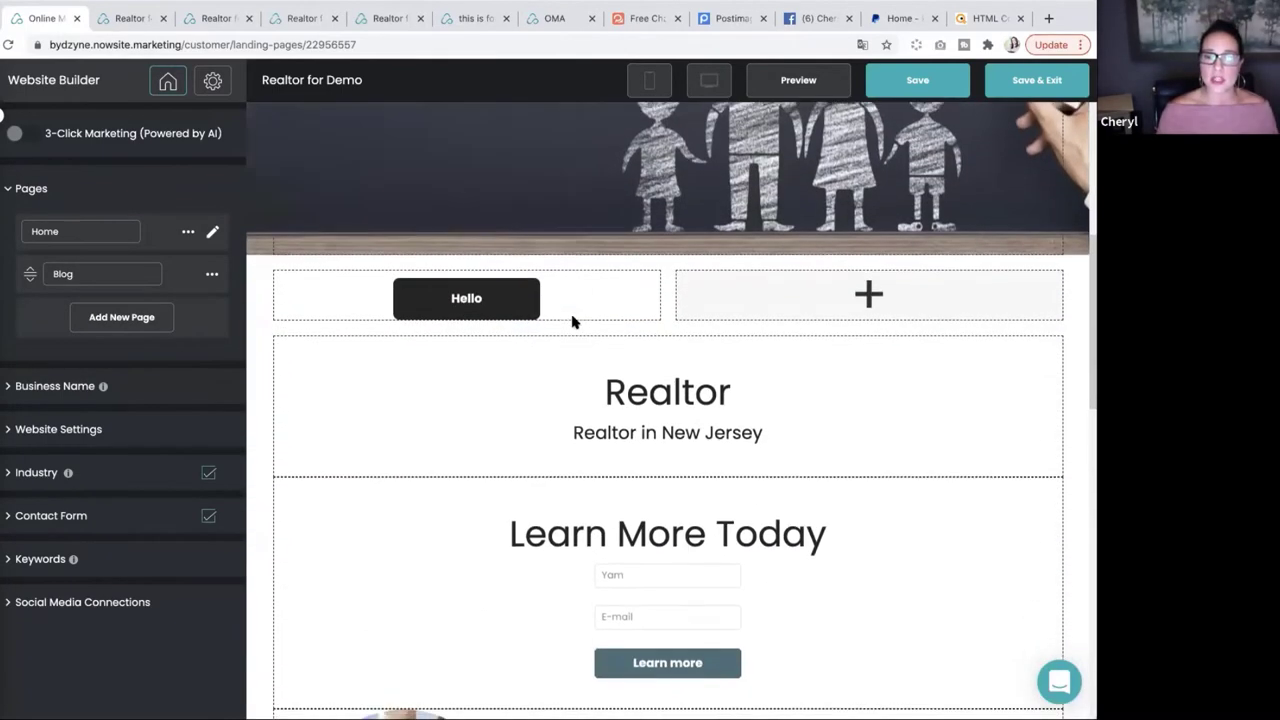
pyautogui.scroll(2, 573, 321)
pyautogui.scroll(-3, 573, 321)
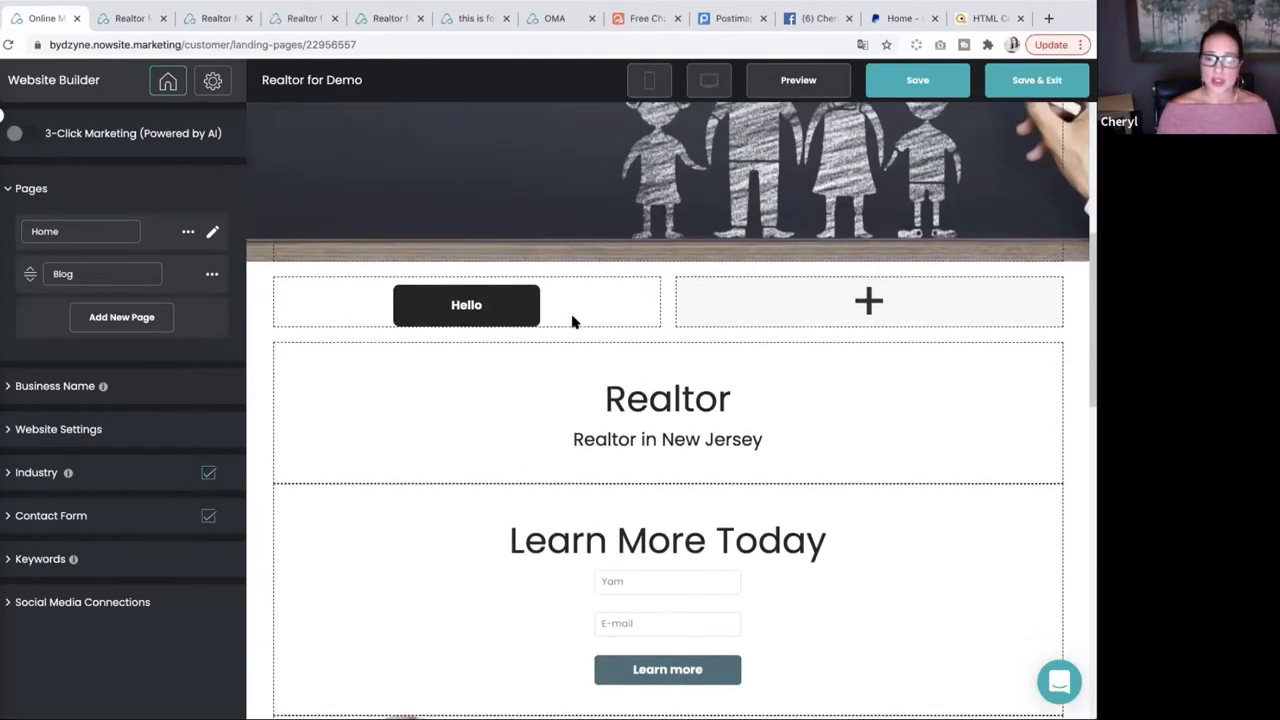
pyautogui.scroll(3, 573, 321)
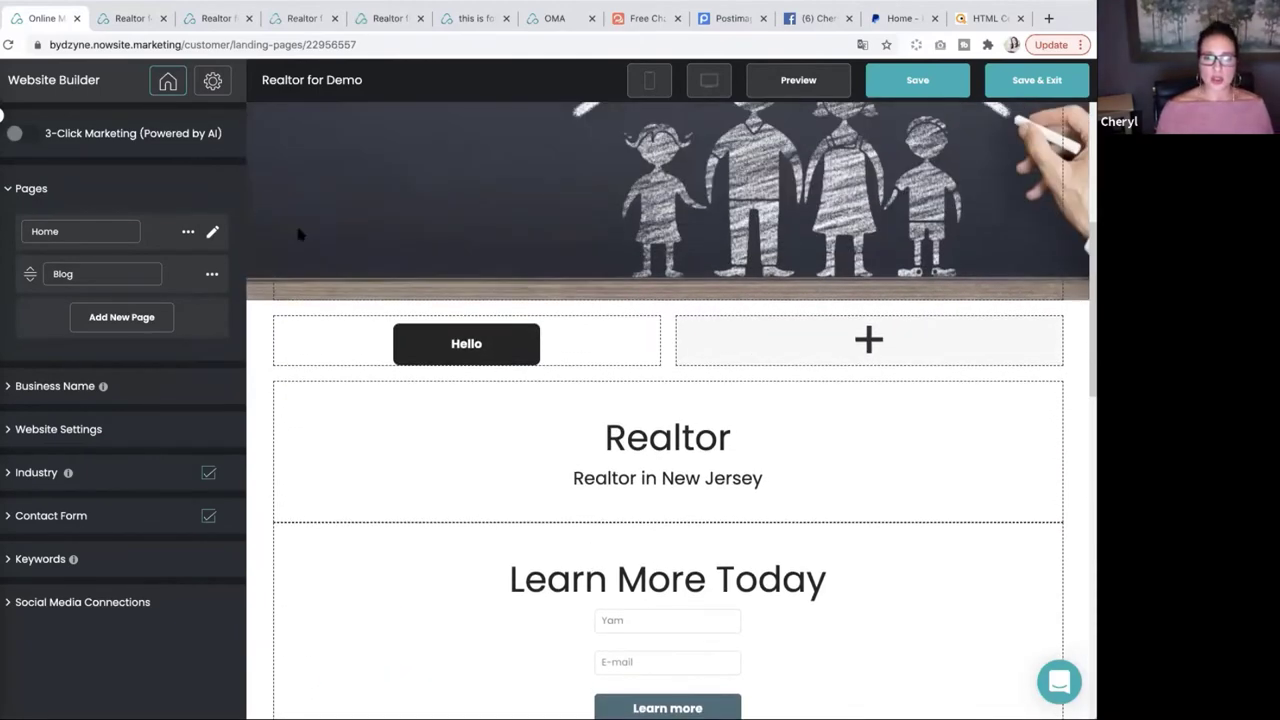
pyautogui.scroll(2, 343, 284)
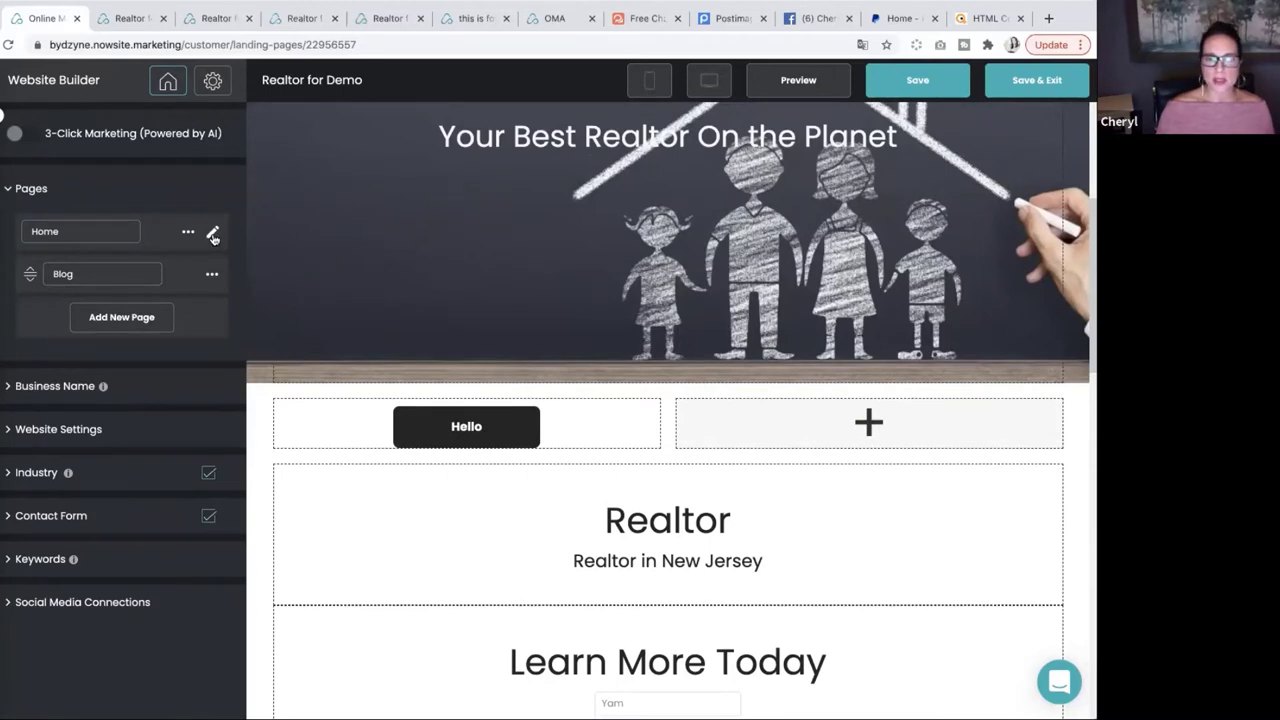
pyautogui.click(212, 234)
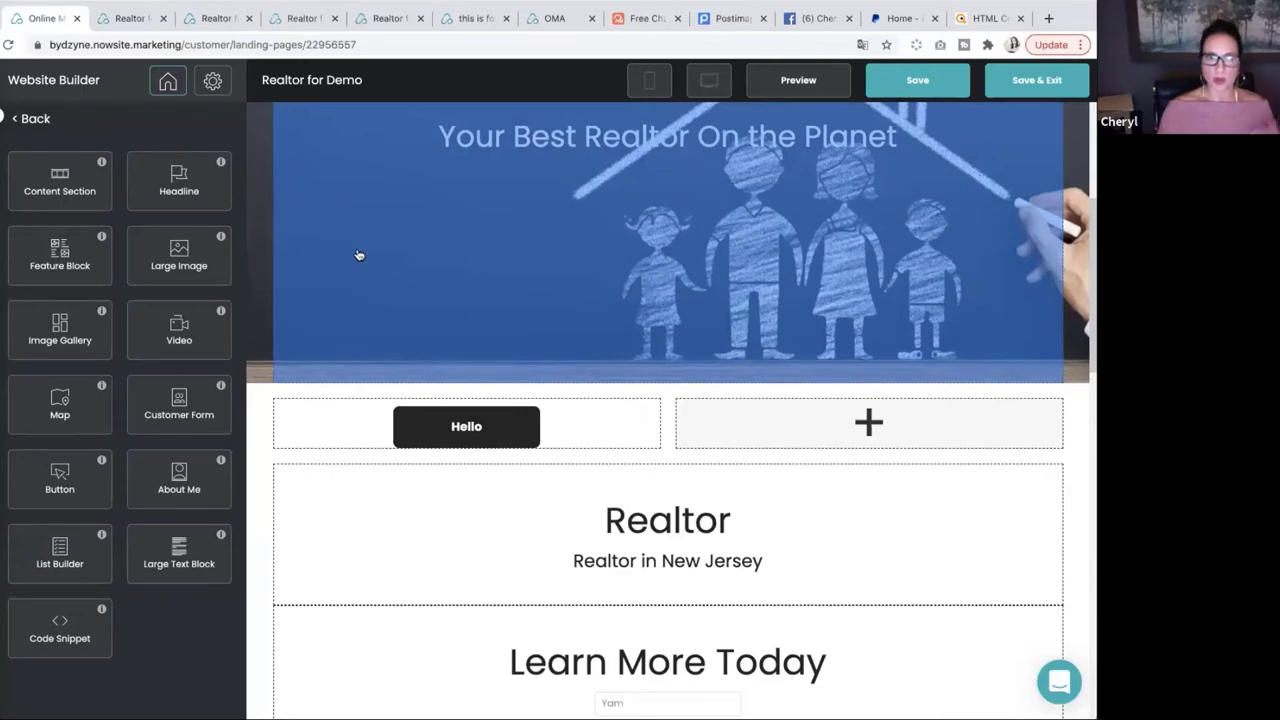
# Insert a Large Image block above the Hello button row, using the laptop-and-charts picture from the Investment Products library
pyautogui.scroll(2, 506, 240)
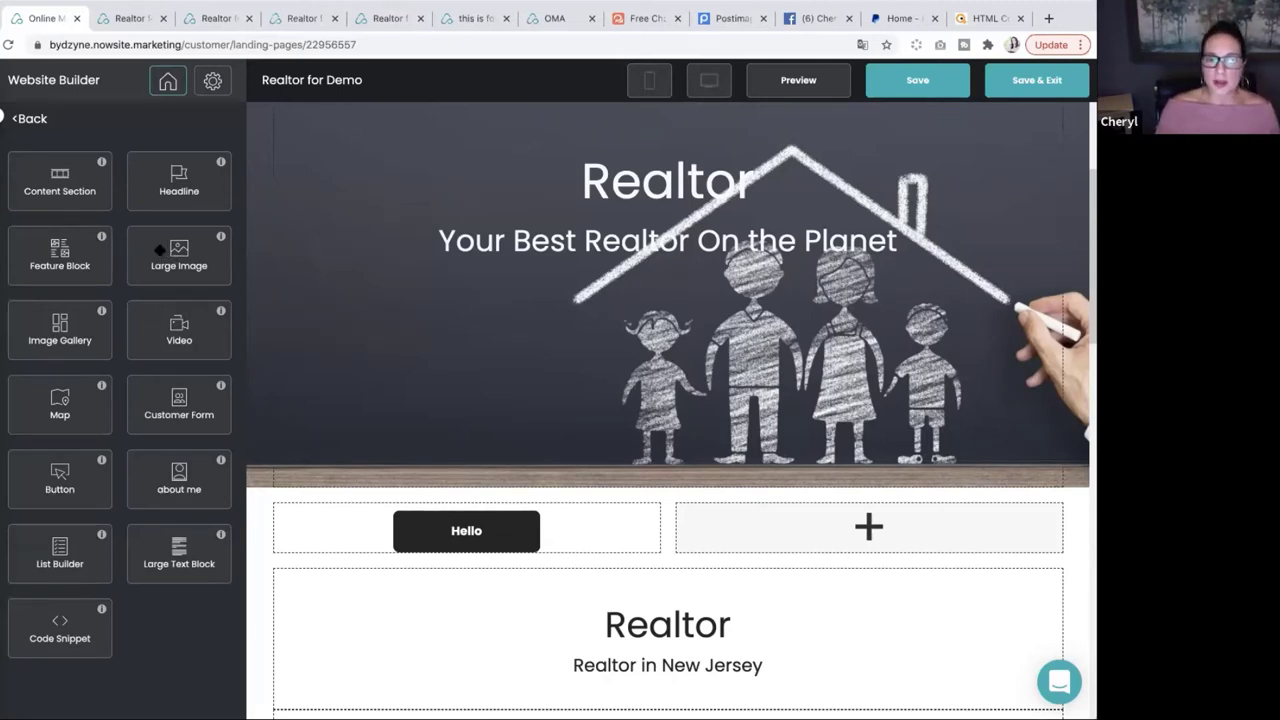
pyautogui.moveTo(162, 256); pyautogui.dragTo(593, 494)
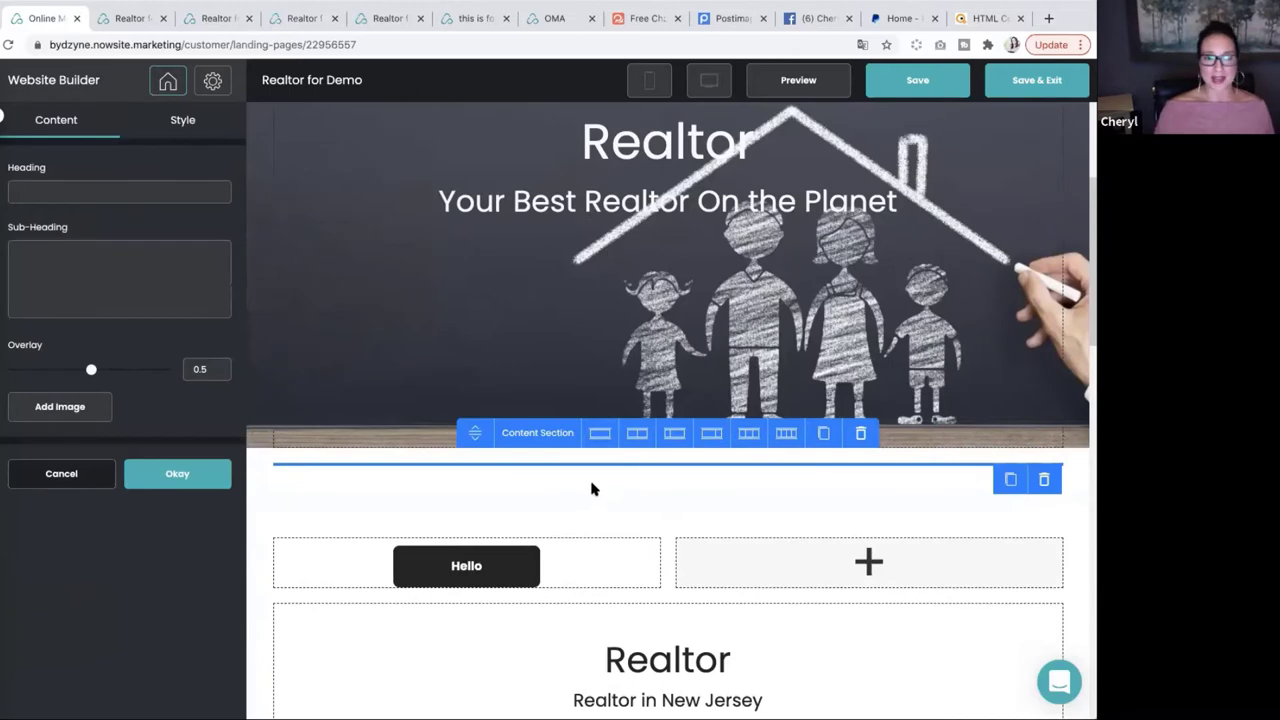
pyautogui.click(62, 410)
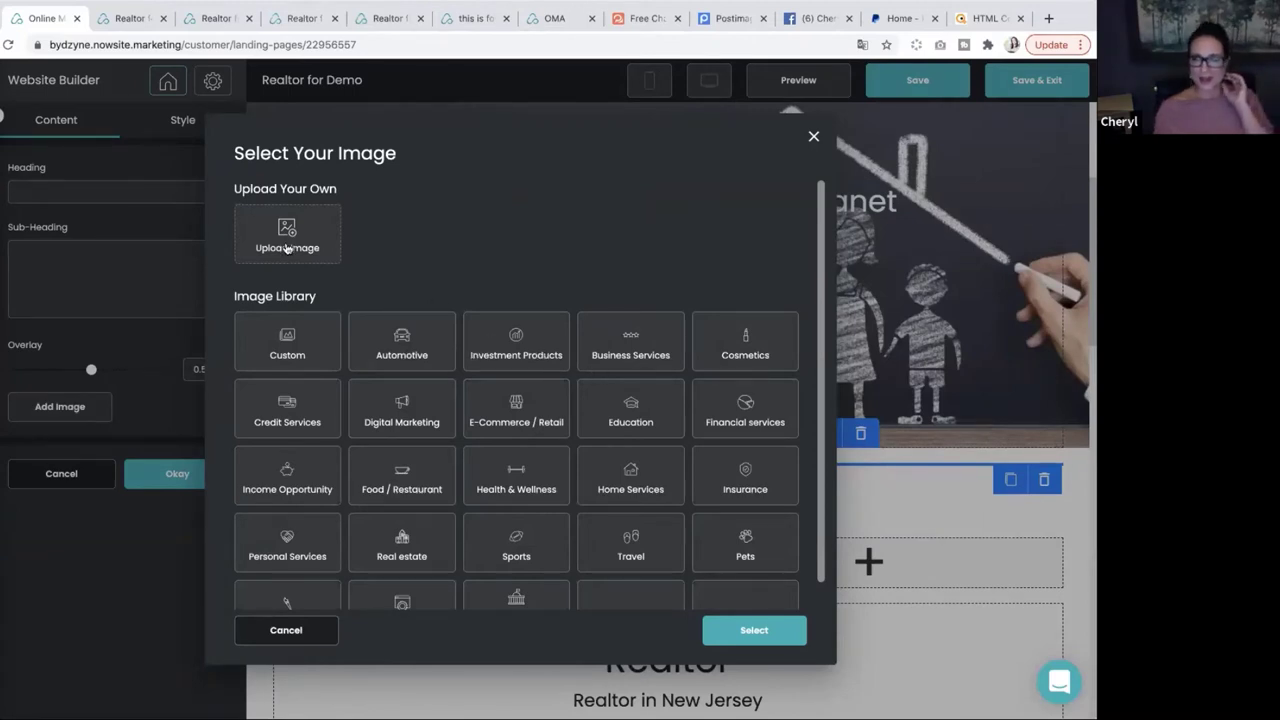
pyautogui.click(510, 338)
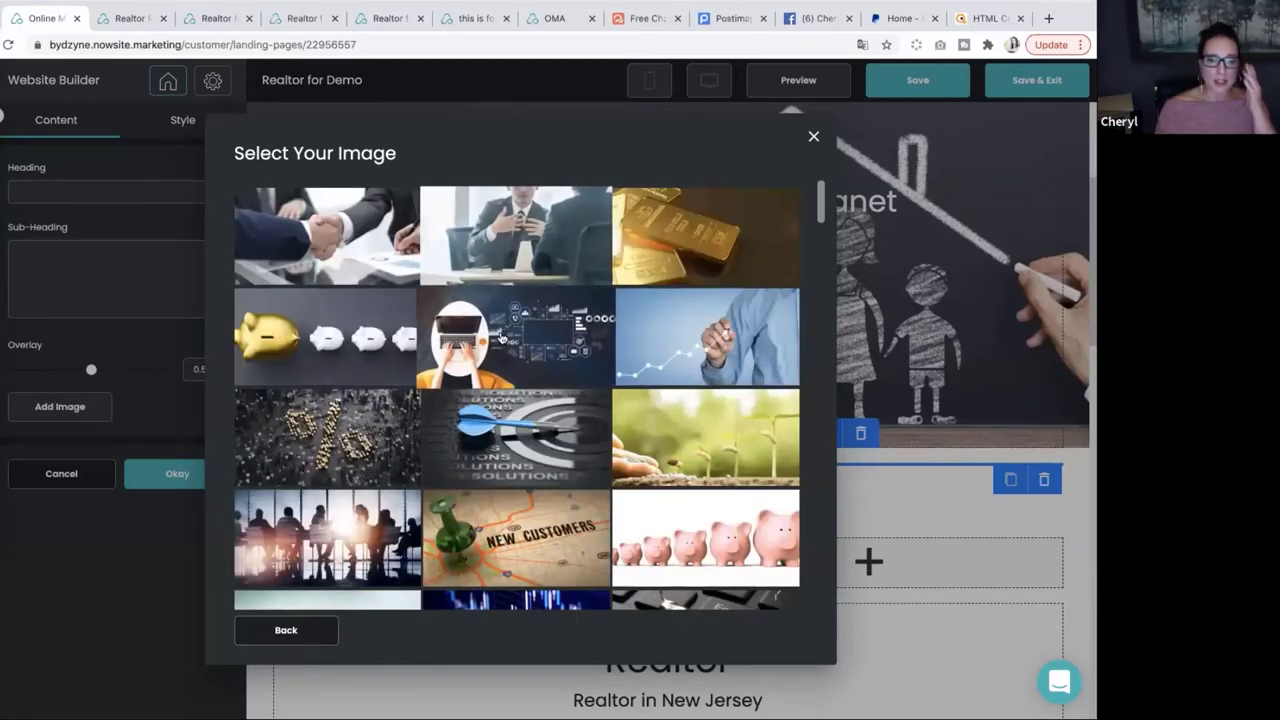
pyautogui.click(538, 356)
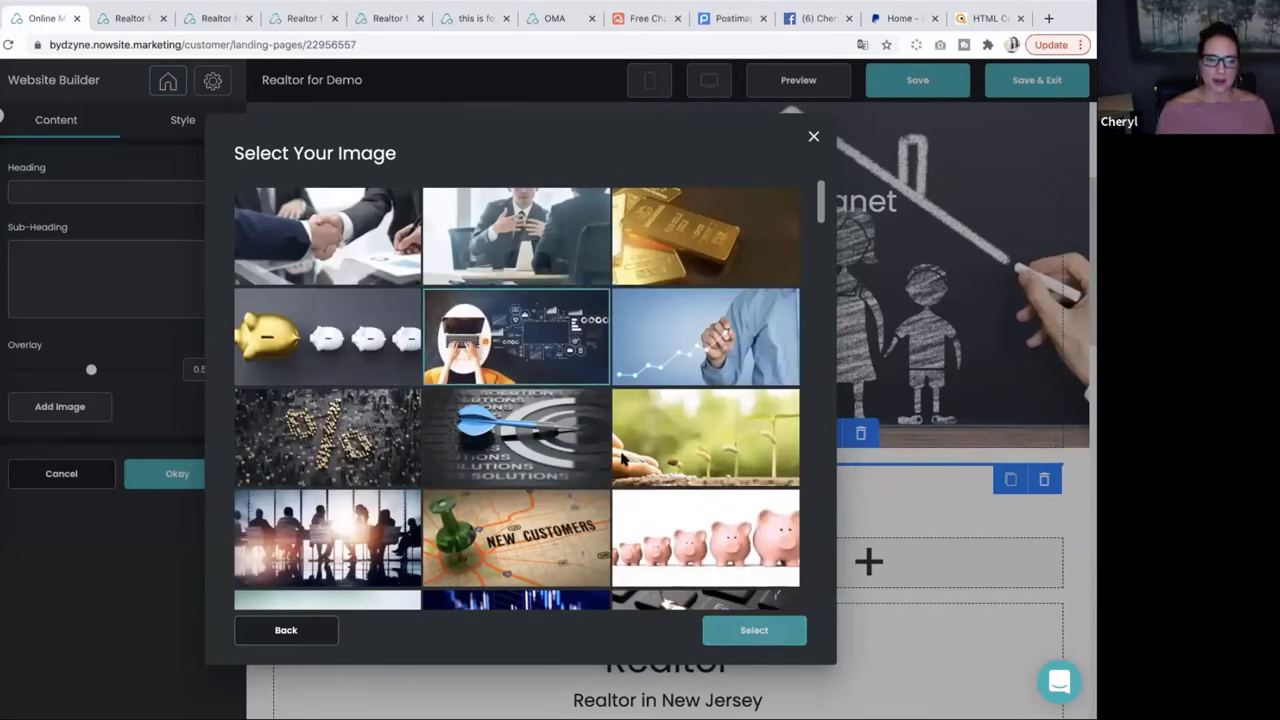
pyautogui.click(757, 633)
pyautogui.click(717, 539)
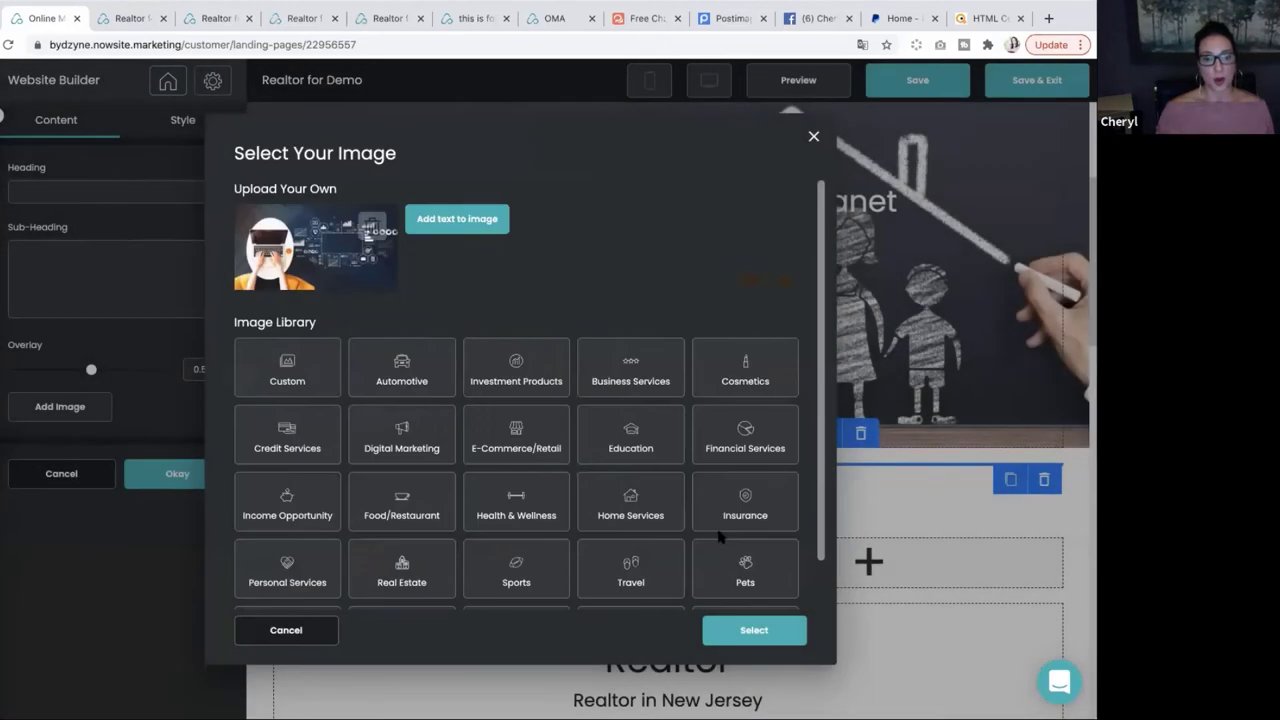
pyautogui.click(737, 631)
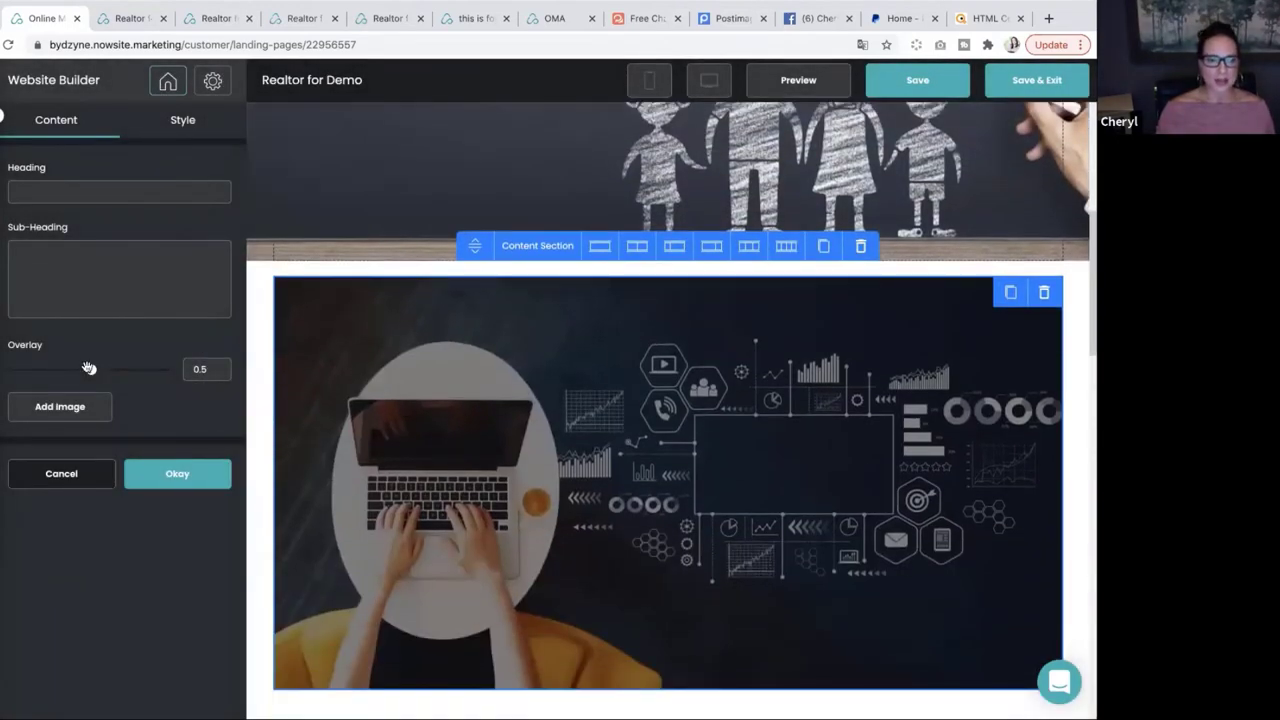
# Set the large image's overlay to 0.1 and apply the block's settings
pyautogui.moveTo(89, 368); pyautogui.dragTo(24, 369)
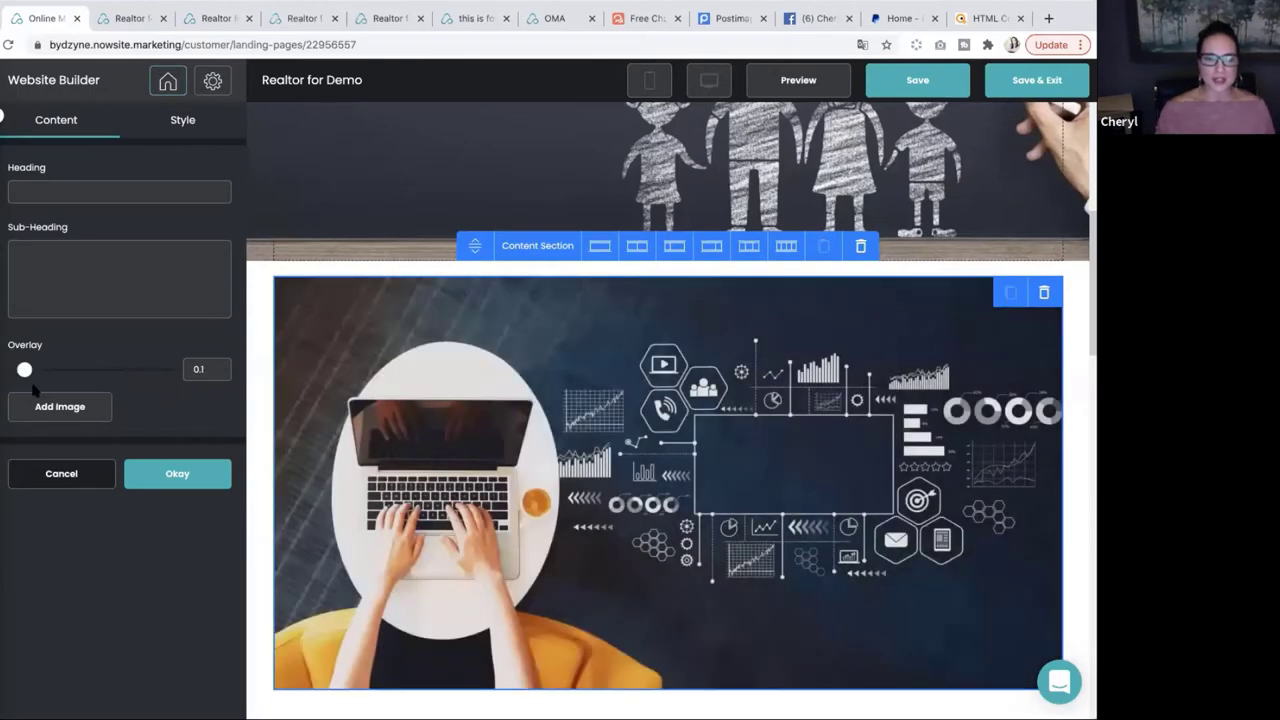
pyautogui.click(180, 474)
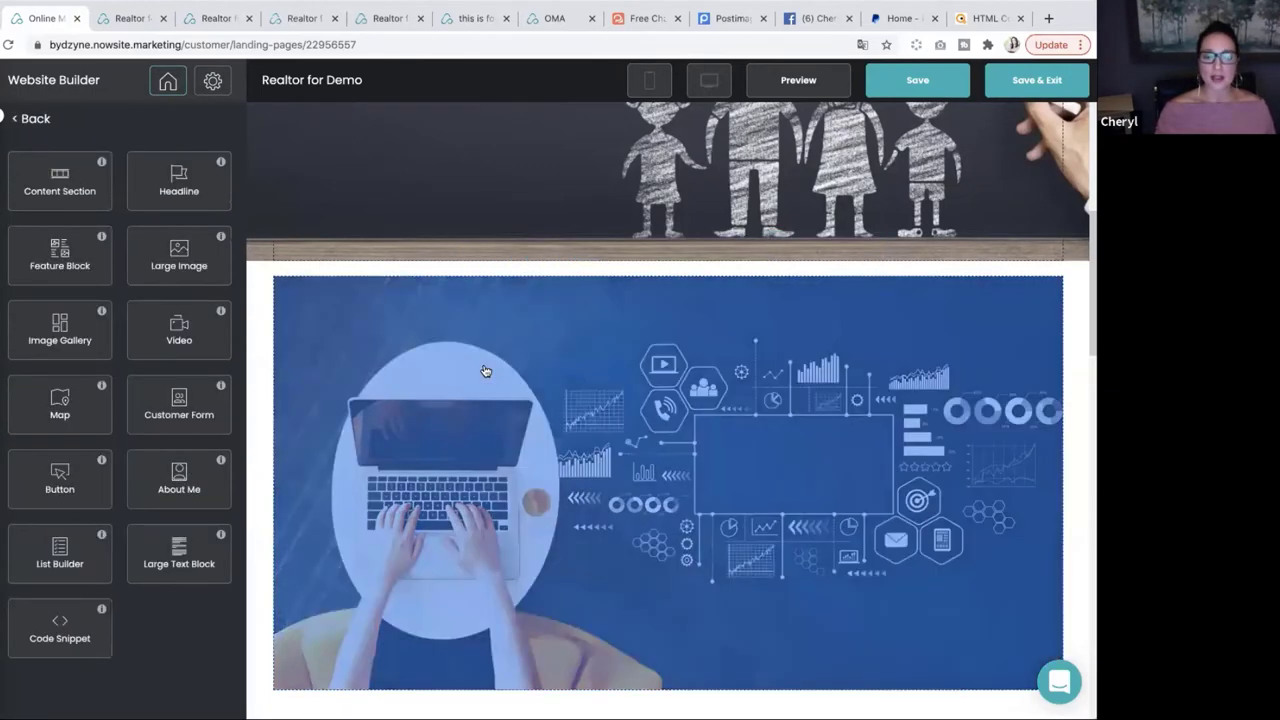
pyautogui.scroll(-2, 484, 371)
pyautogui.scroll(1, 484, 371)
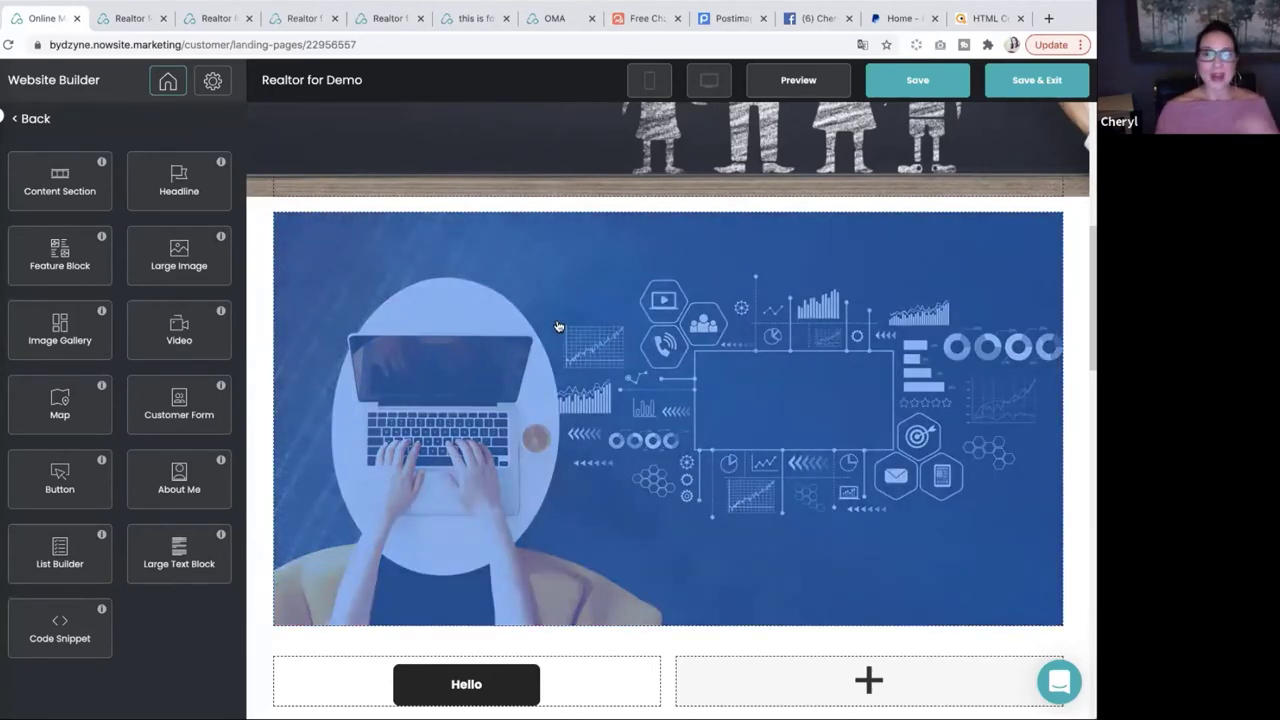
# Delete the content section that holds the laptop-and-charts image
pyautogui.click(558, 326)
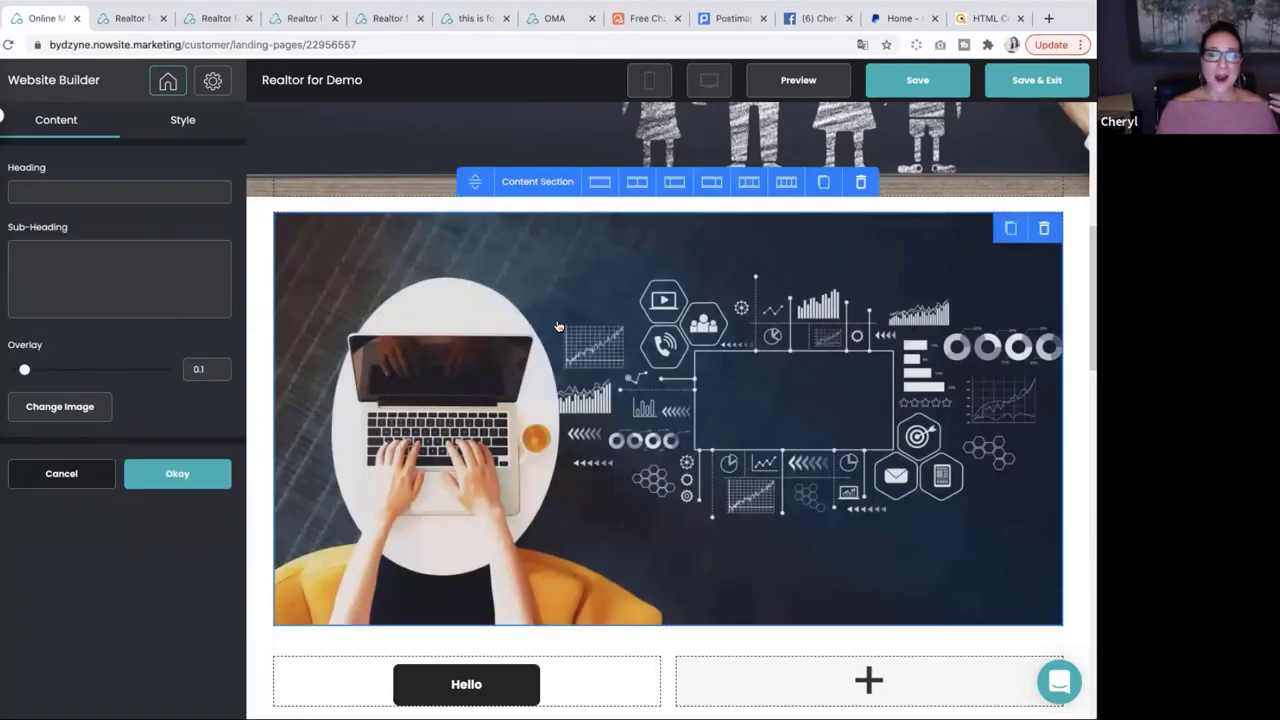
pyautogui.click(859, 183)
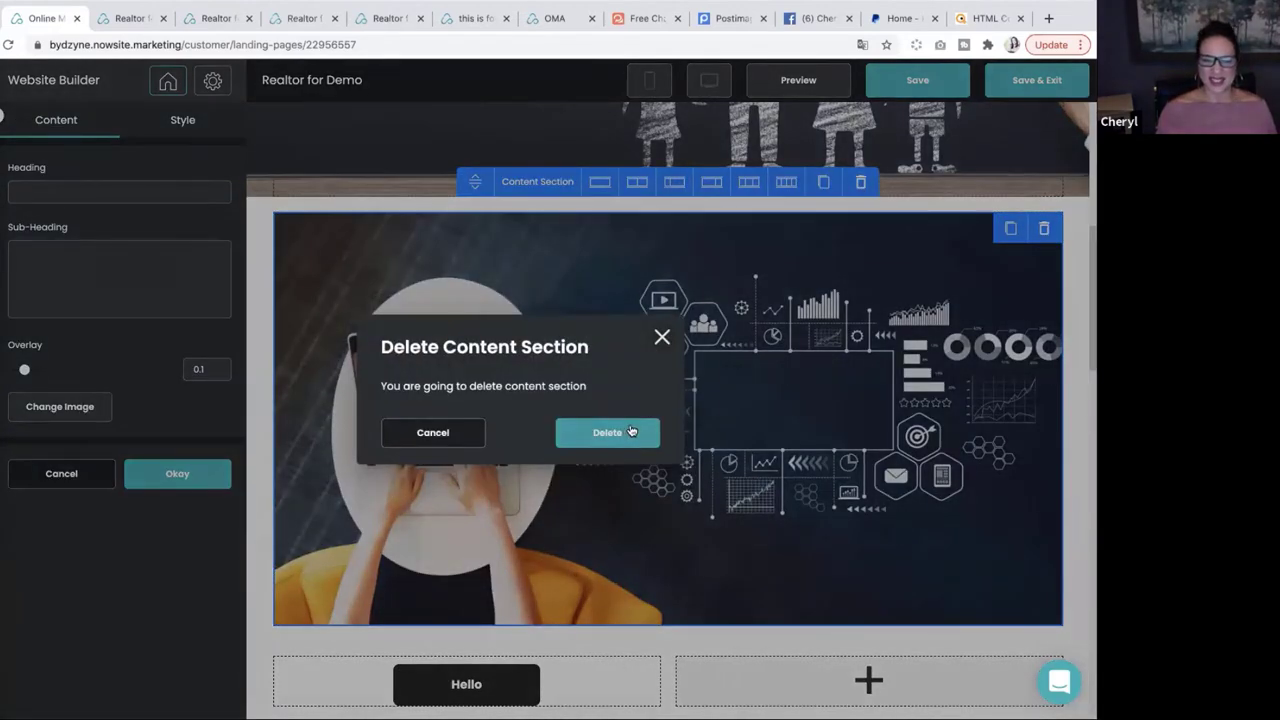
pyautogui.click(610, 432)
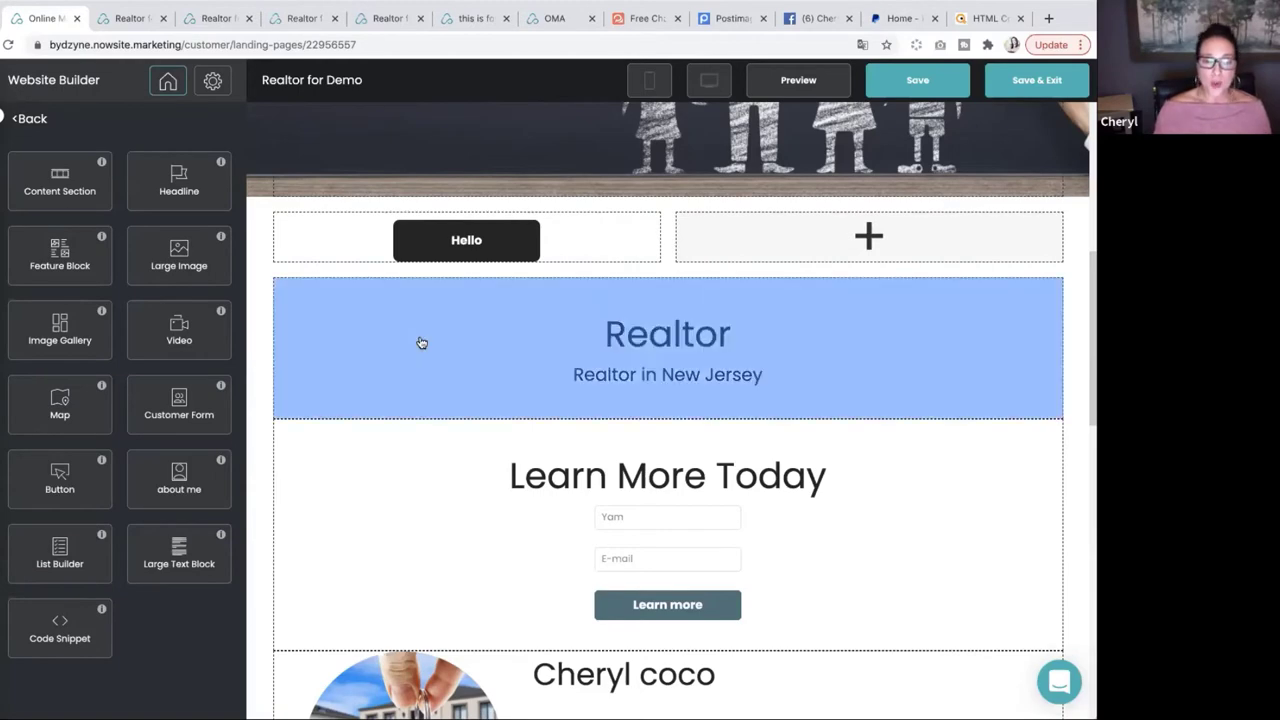
# Place a Large Image block in the empty column beside the Hello button
pyautogui.scroll(-1, 420, 343)
pyautogui.scroll(2, 420, 343)
pyautogui.scroll(1, 421, 343)
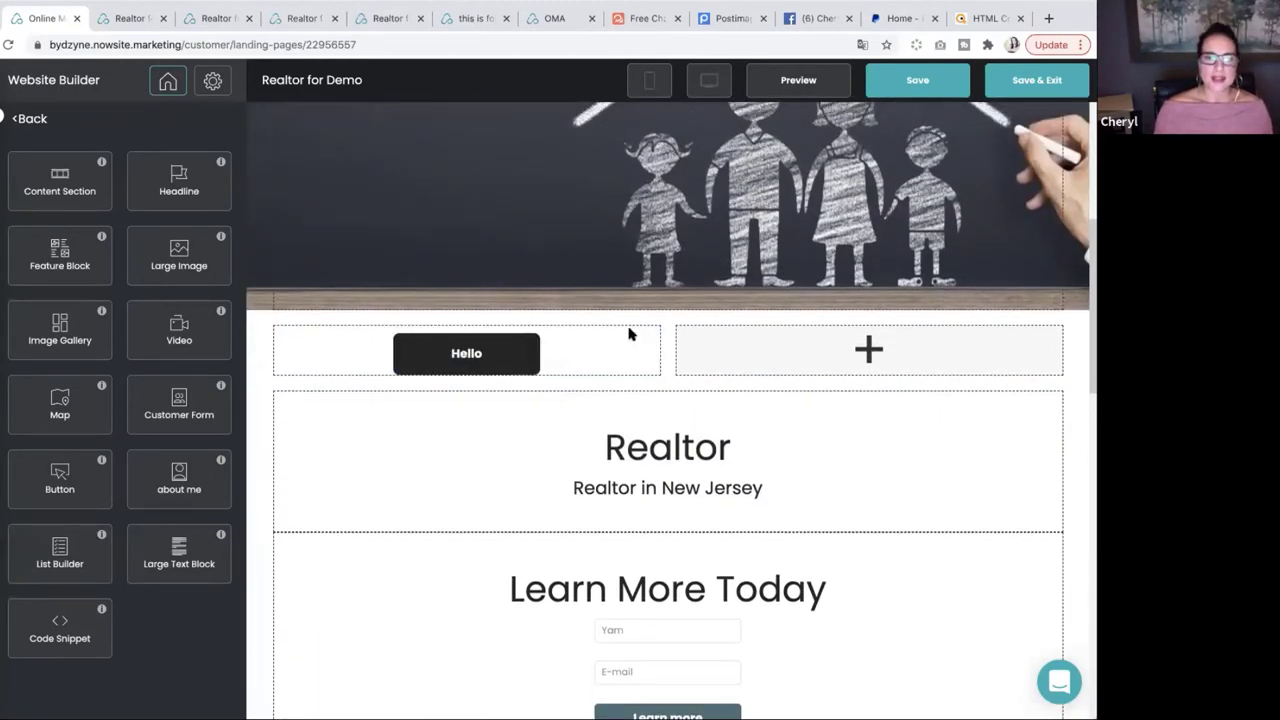
pyautogui.moveTo(231, 282); pyautogui.dragTo(860, 370)
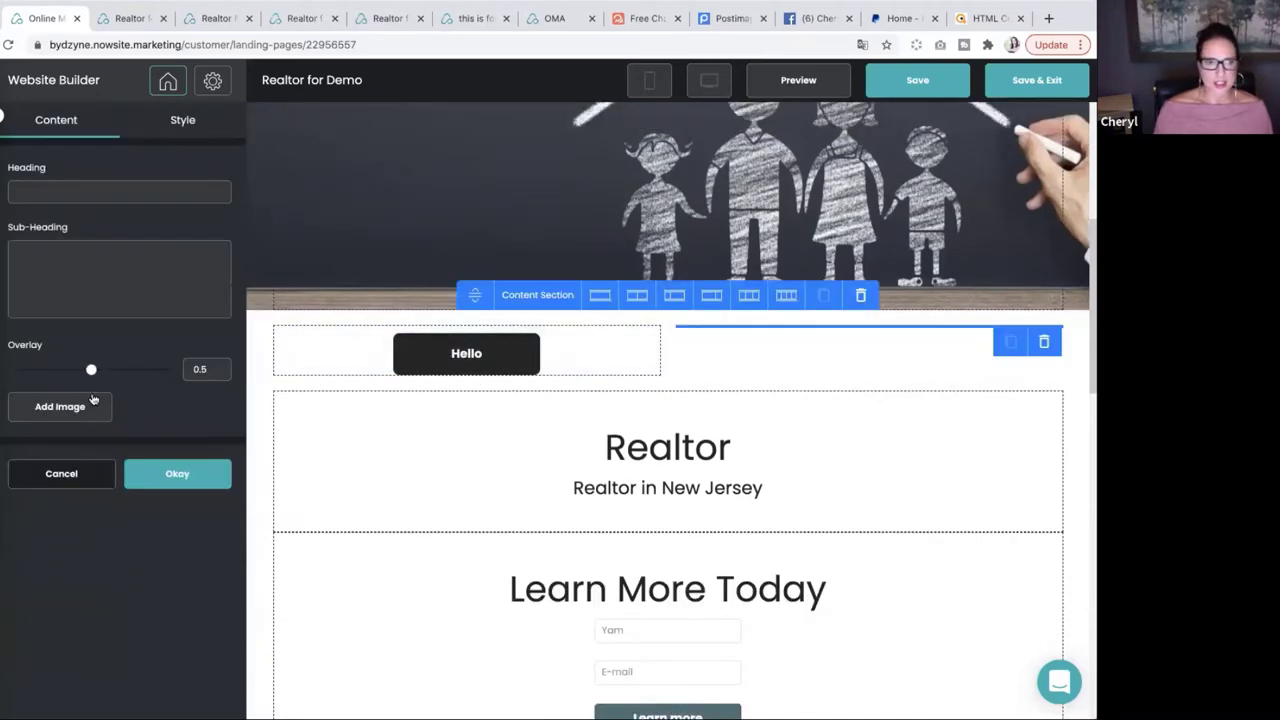
# Fill the new Large Image block with the hand-cream picture from the Cosmetics library, and apply it with the overlay at 0.1
pyautogui.click(40, 406)
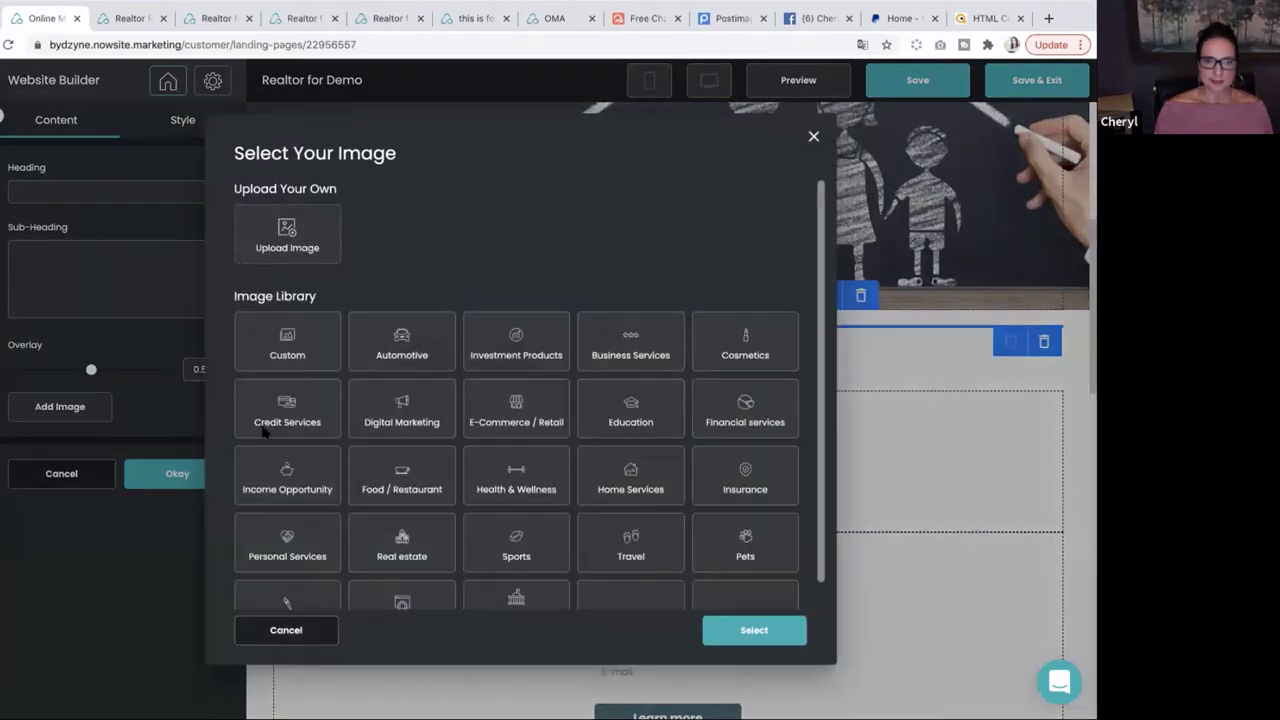
pyautogui.click(740, 345)
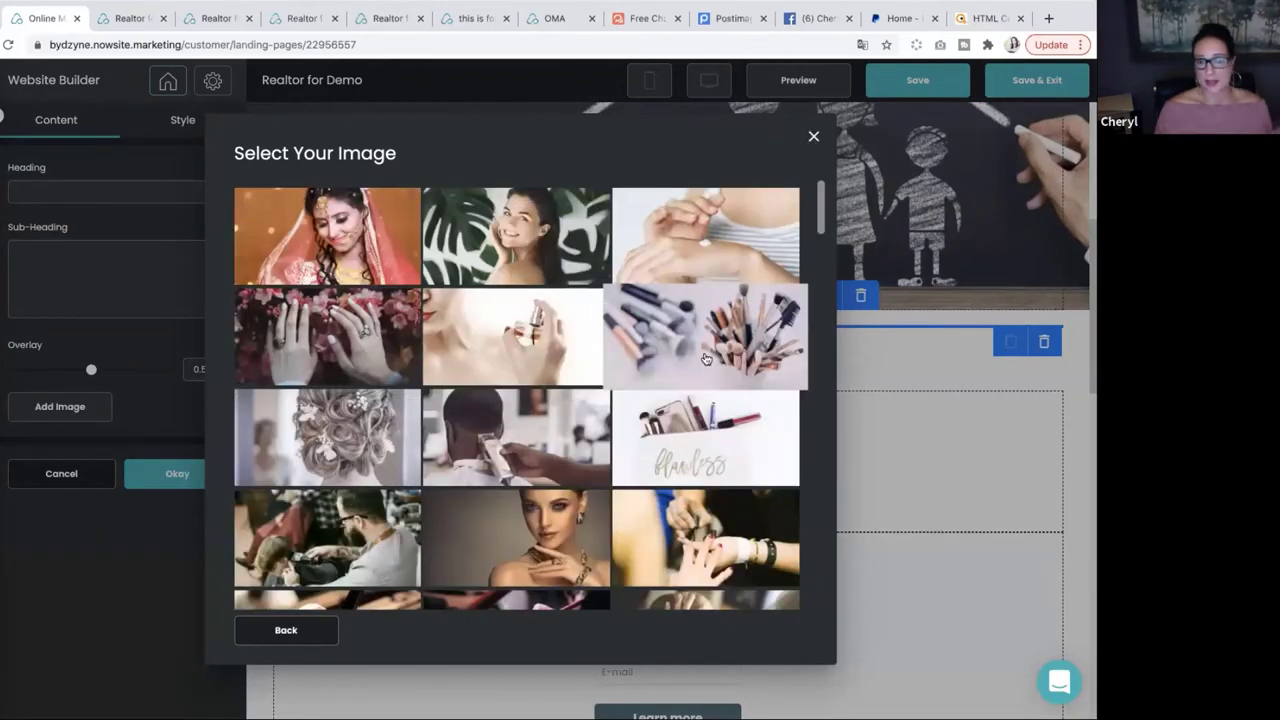
pyautogui.click(673, 258)
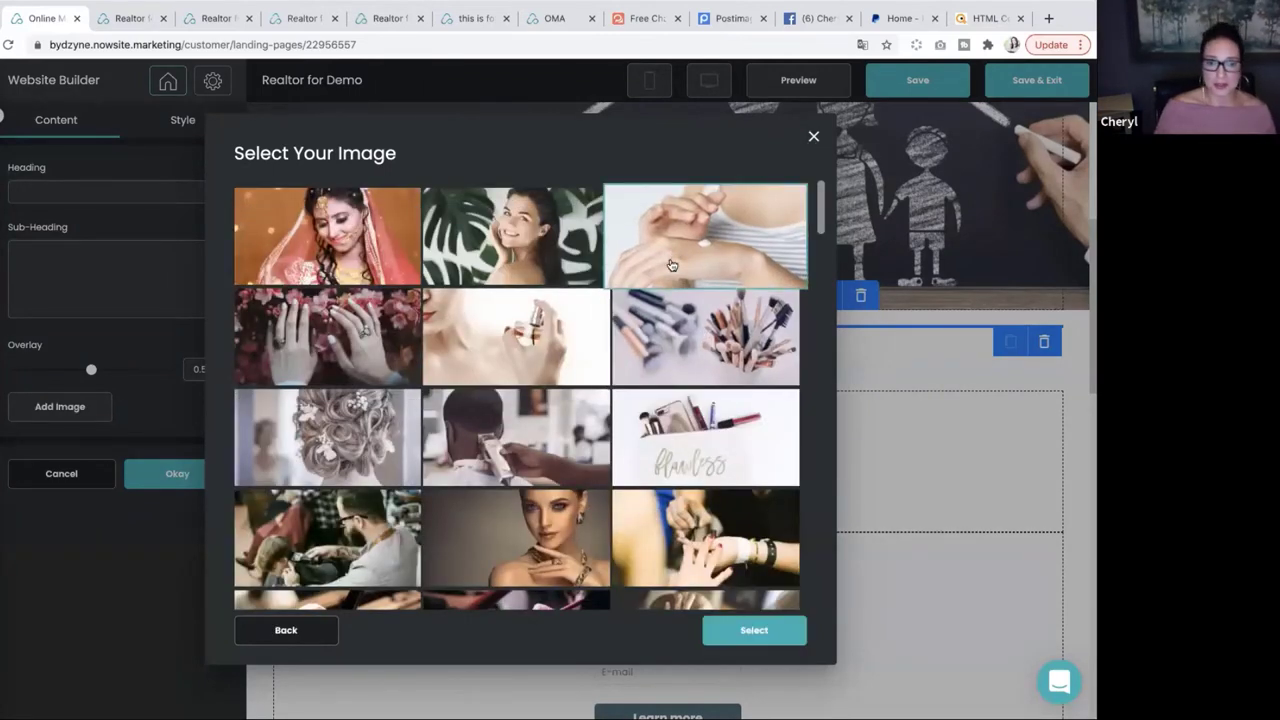
pyautogui.scroll(-1, 660, 513)
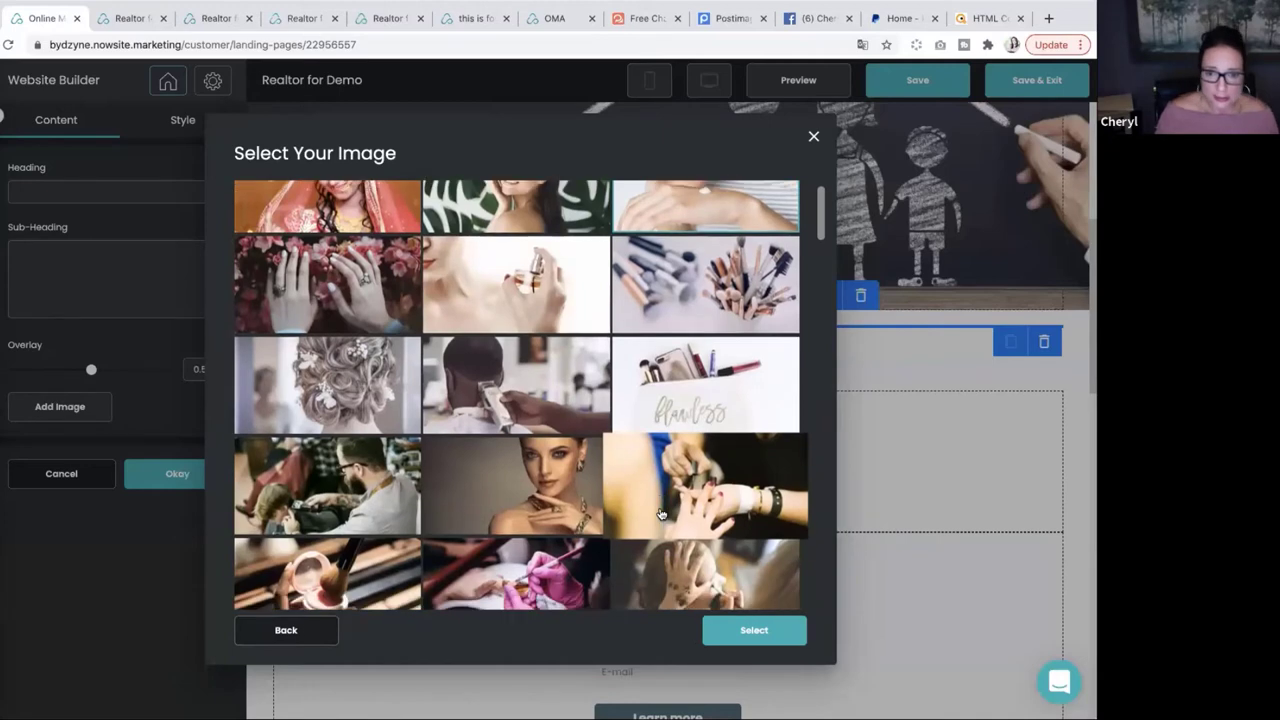
pyautogui.scroll(1, 680, 560)
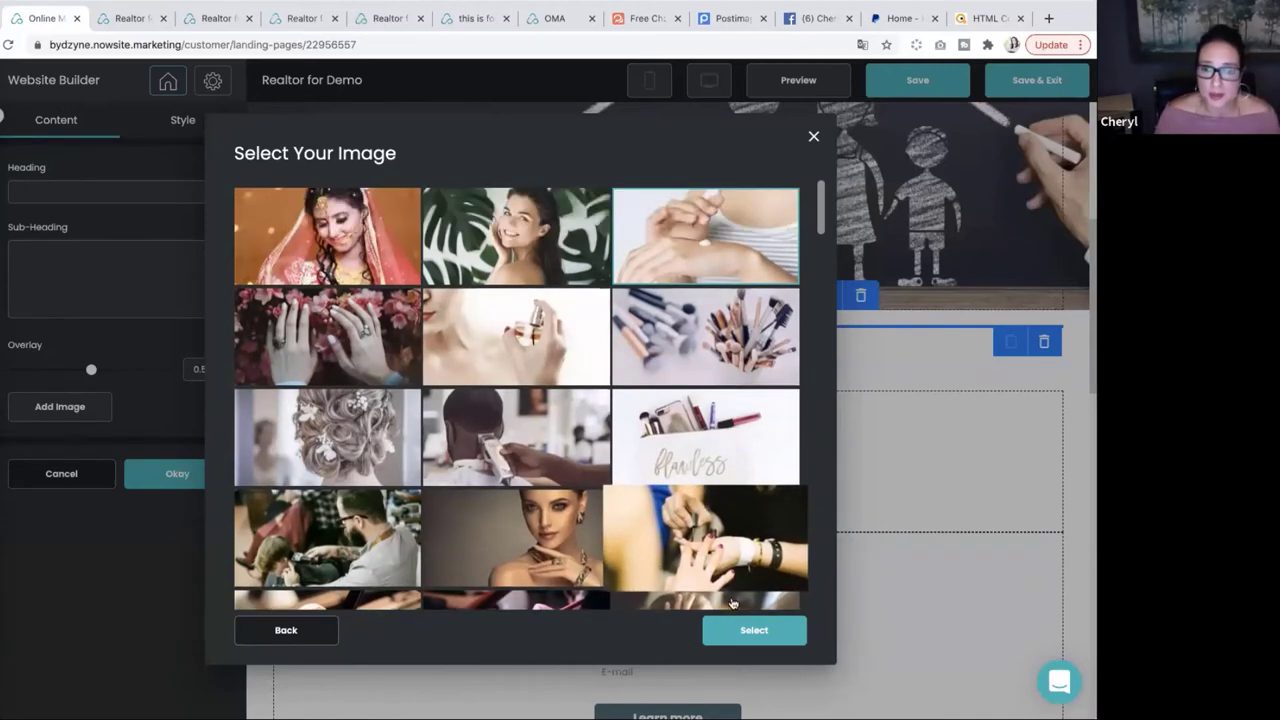
pyautogui.click(757, 636)
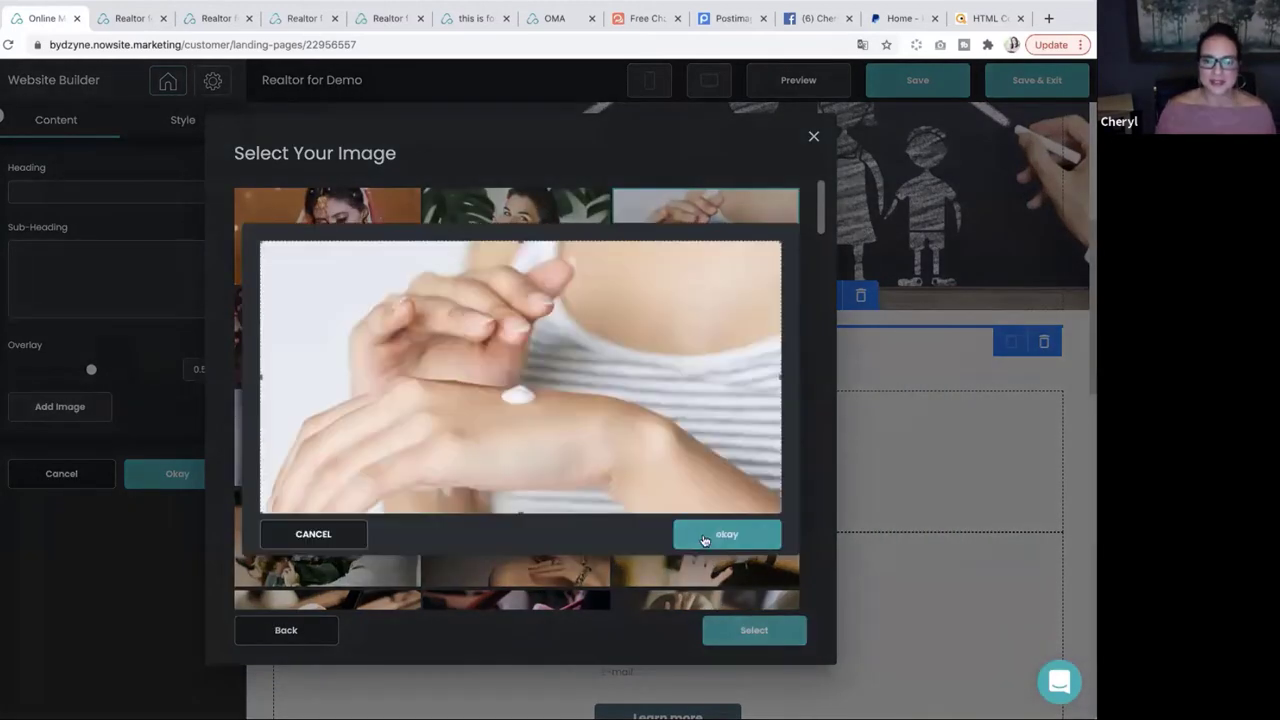
pyautogui.click(705, 537)
pyautogui.click(754, 630)
pyautogui.click(757, 634)
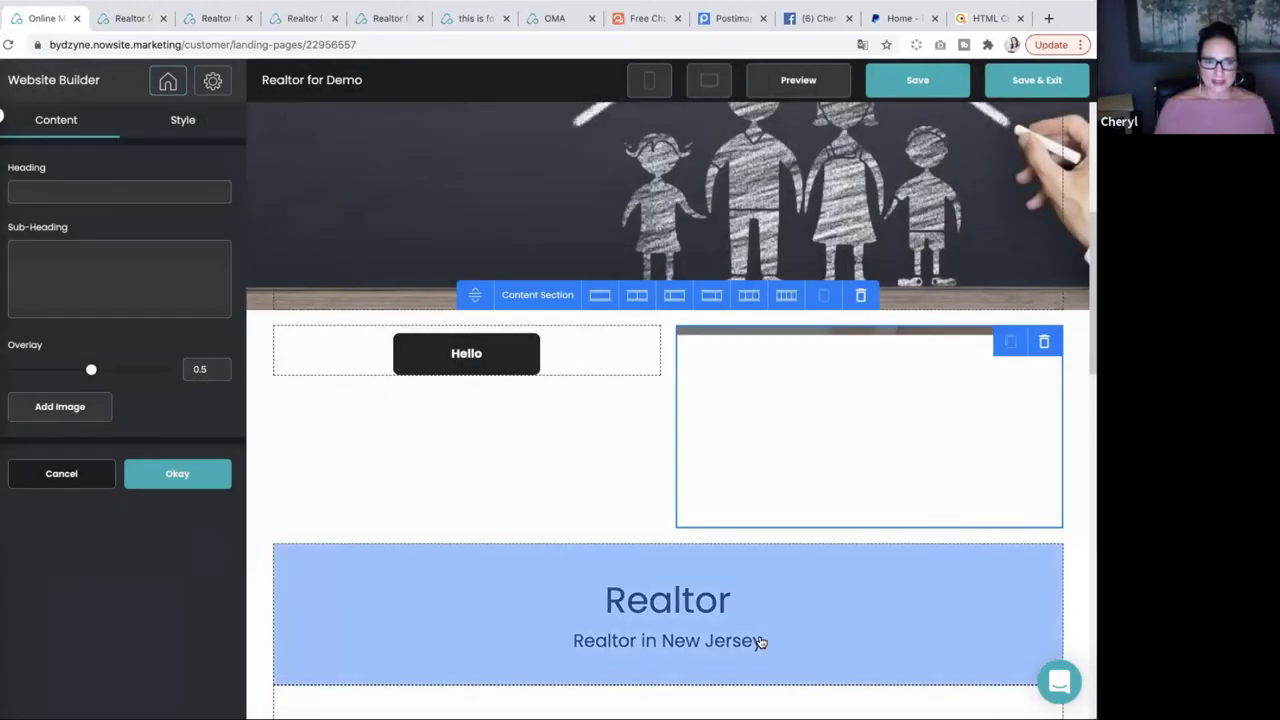
pyautogui.moveTo(91, 369); pyautogui.dragTo(24, 369)
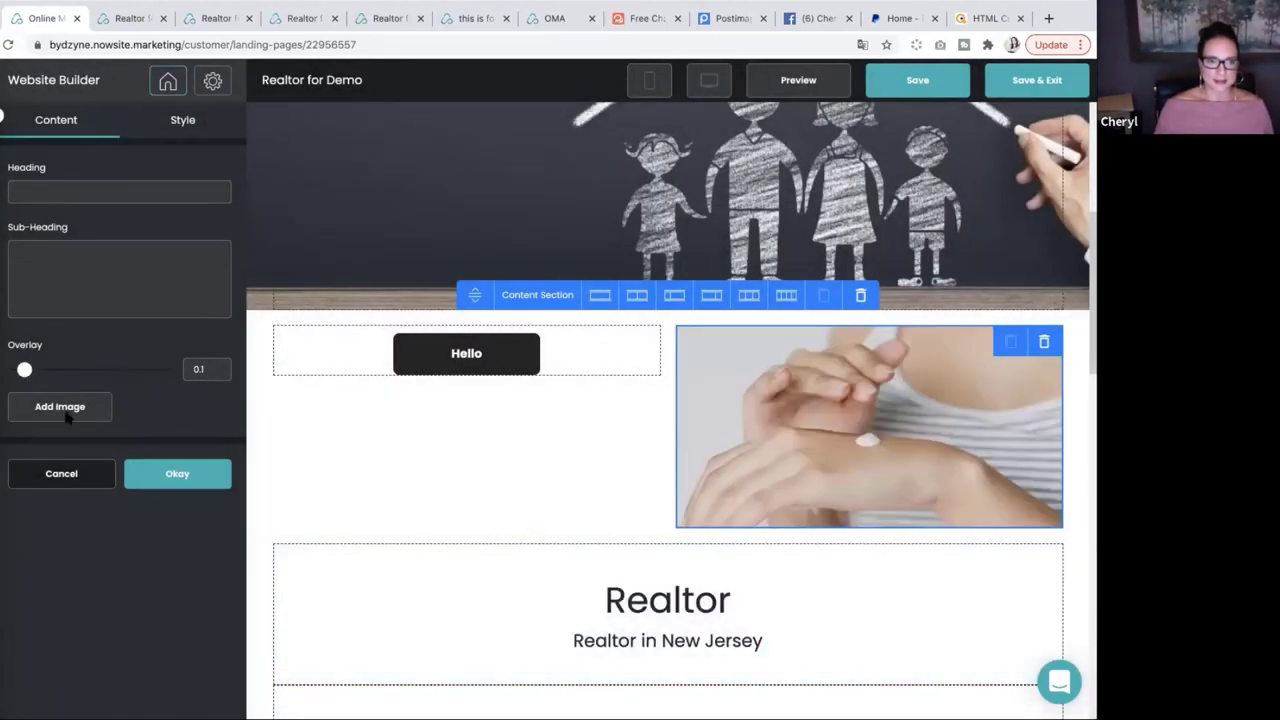
pyautogui.click(155, 476)
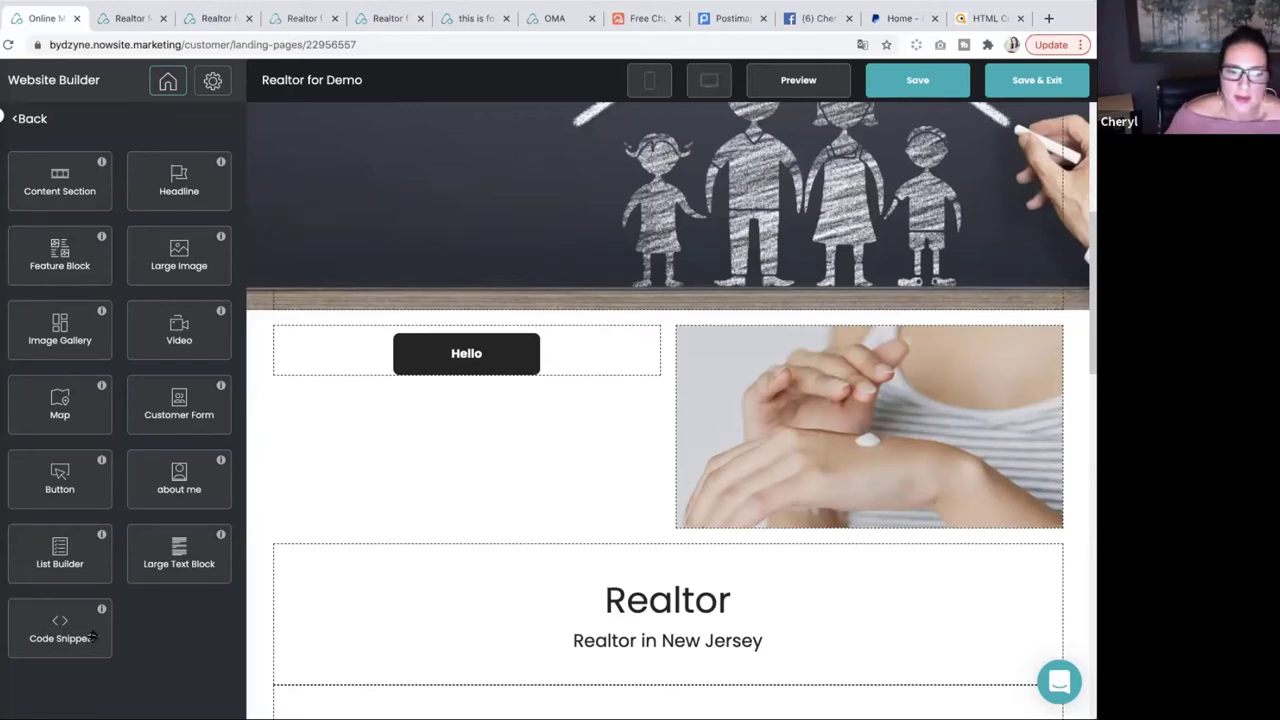
# Place a Code Snippet block directly beneath the hand-cream image
pyautogui.moveTo(62, 622); pyautogui.dragTo(973, 502)
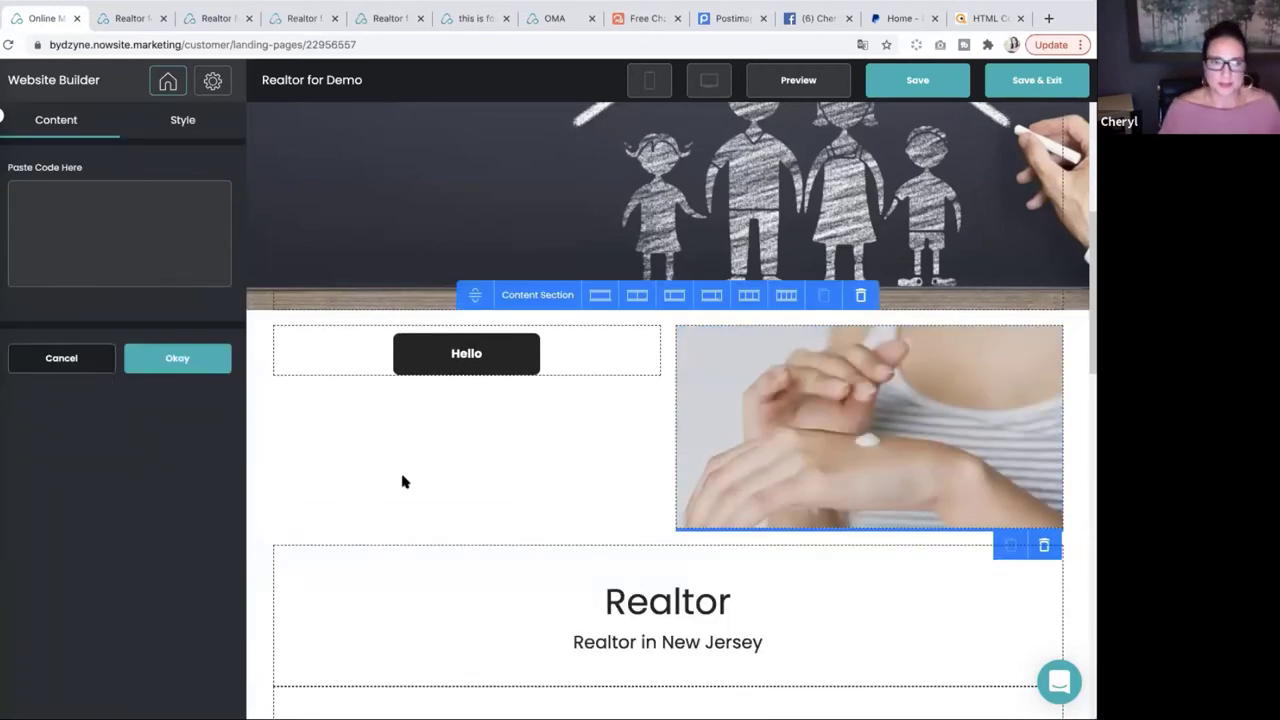
pyautogui.click(26, 232)
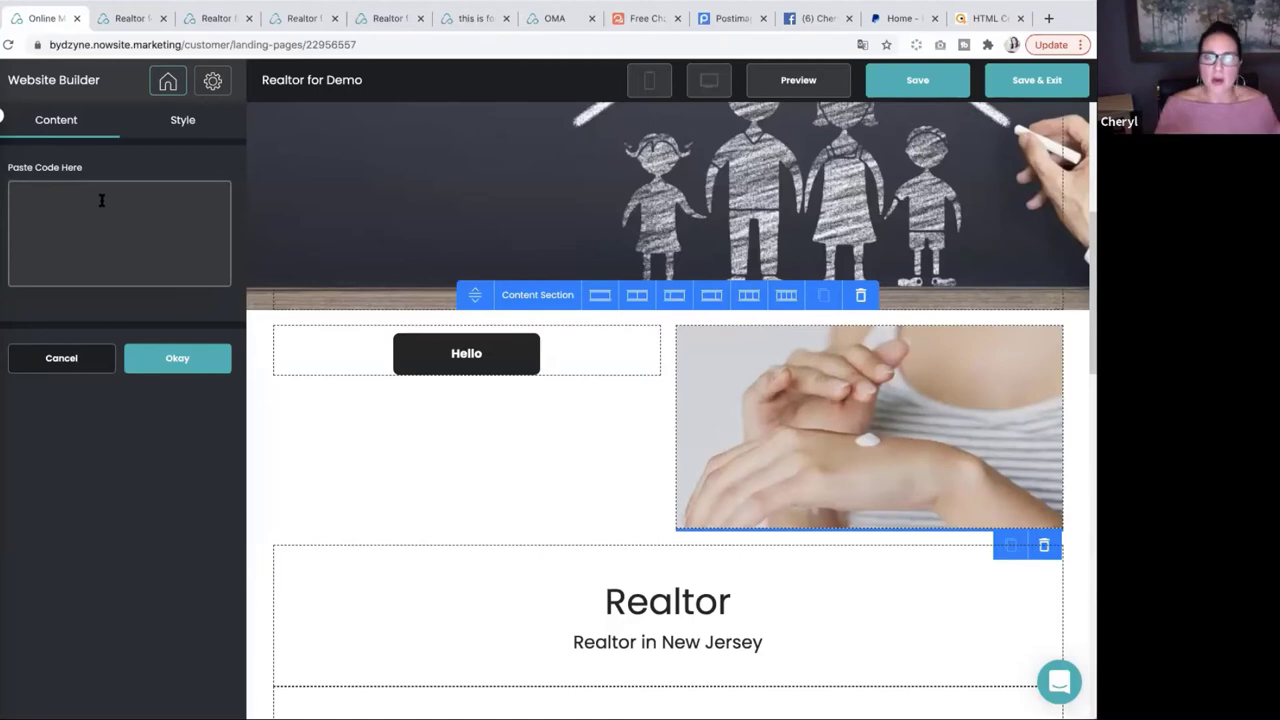
# Switch to PayPal and start creating an Add to Cart payment button from PayPal Buttons
pyautogui.click(897, 20)
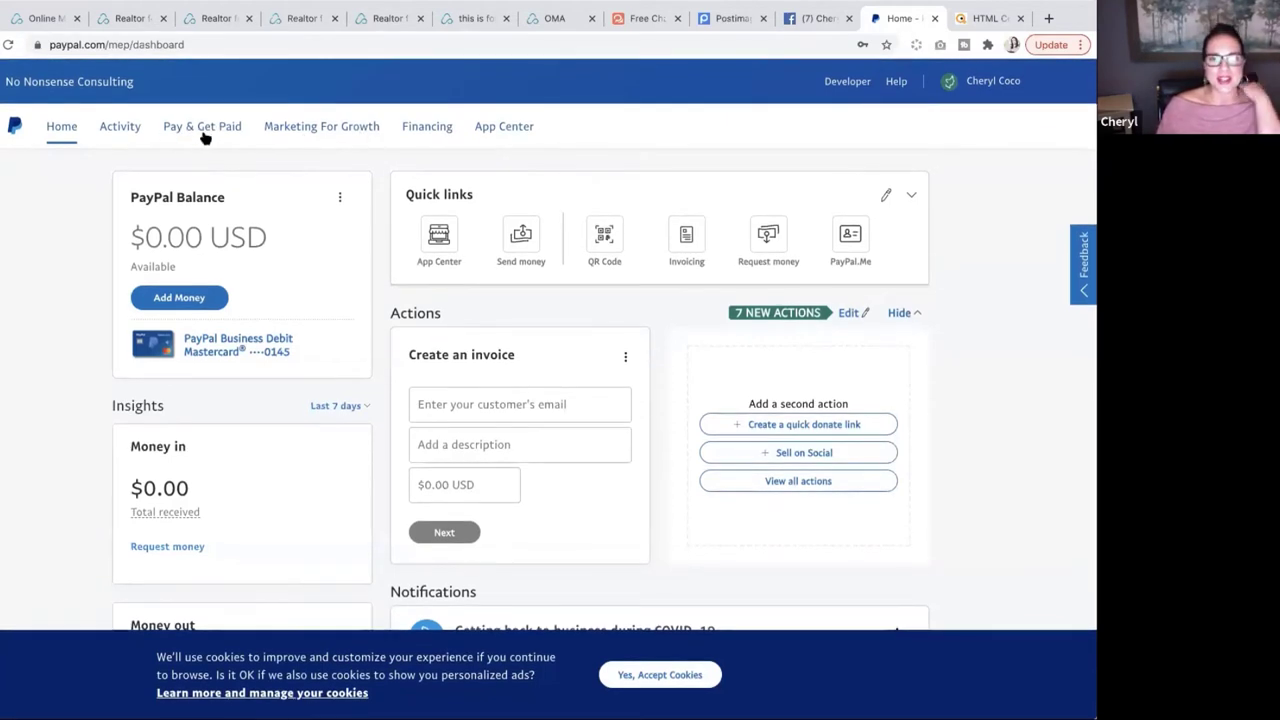
pyautogui.click(204, 130)
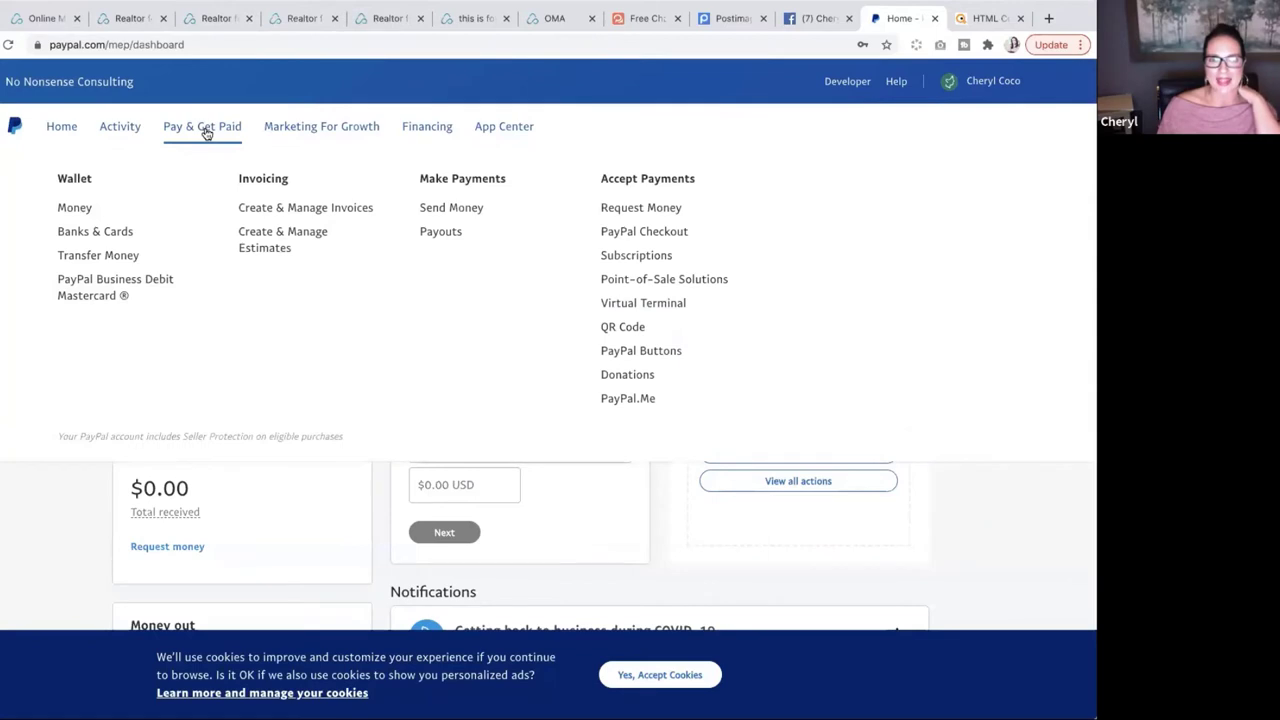
pyautogui.click(660, 358)
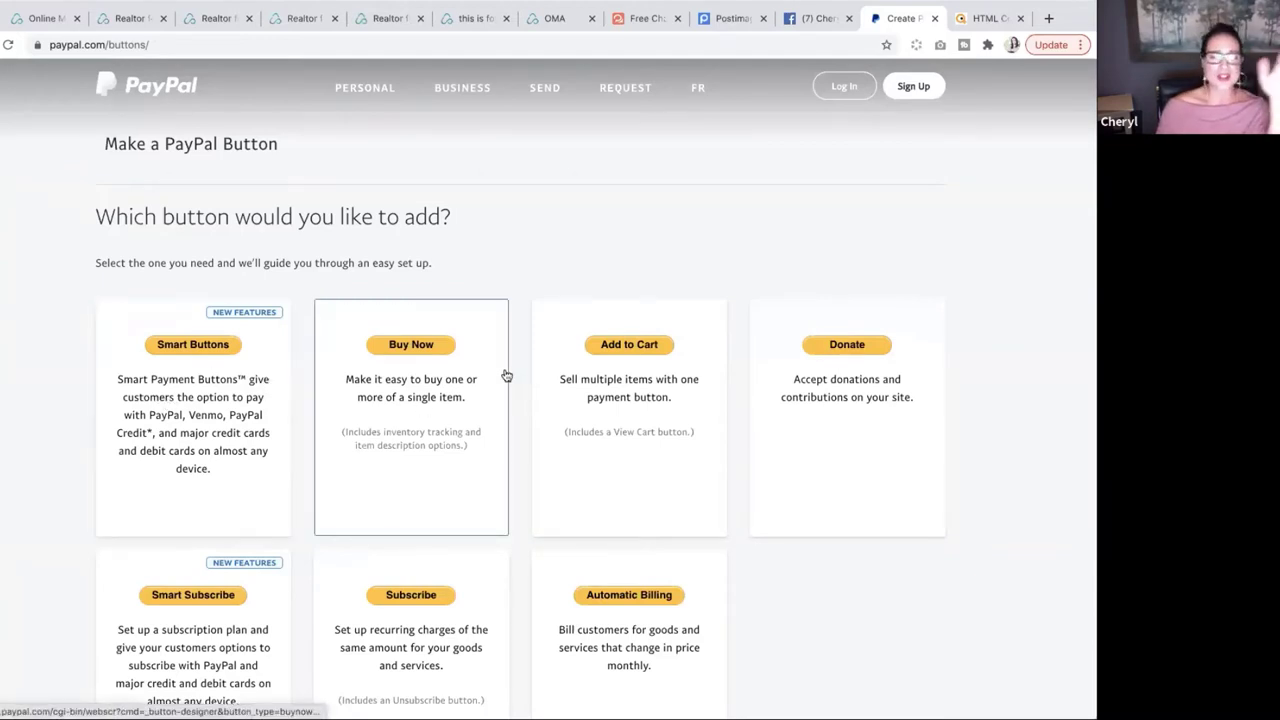
pyautogui.click(633, 350)
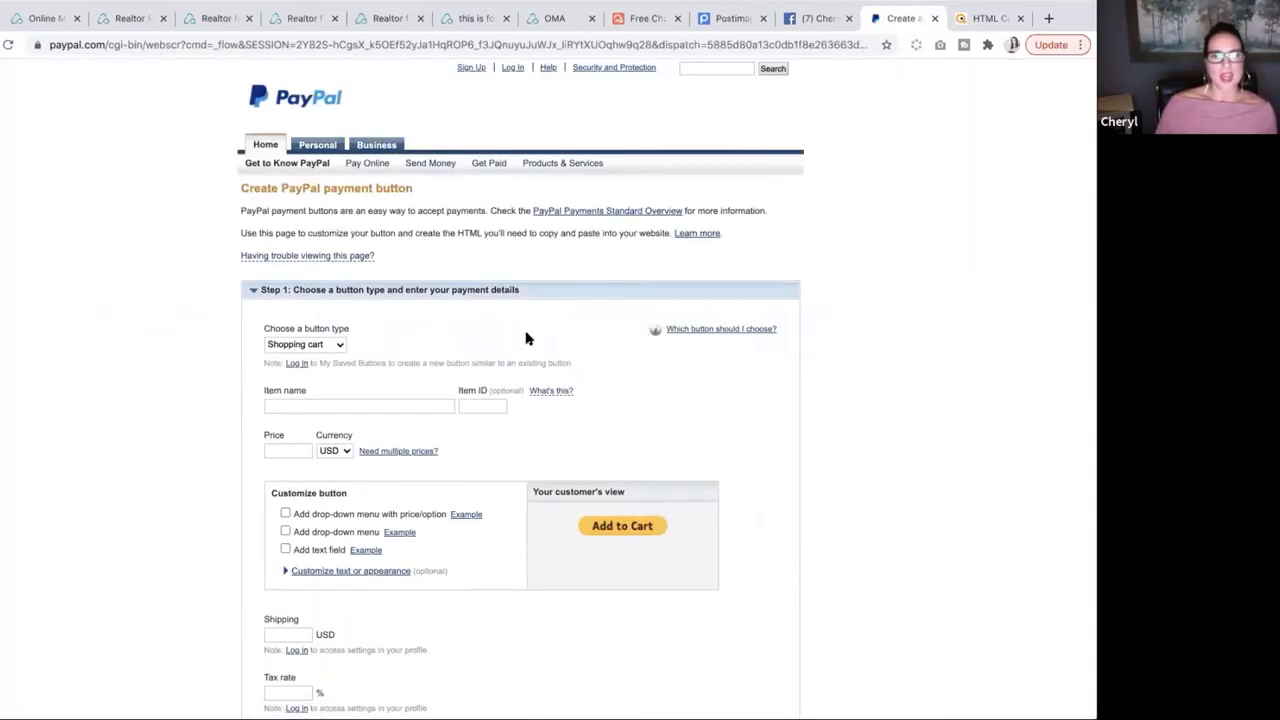
# Name the shopping cart item Lotion and set its price to 50 USD
pyautogui.scroll(-1, 360, 338)
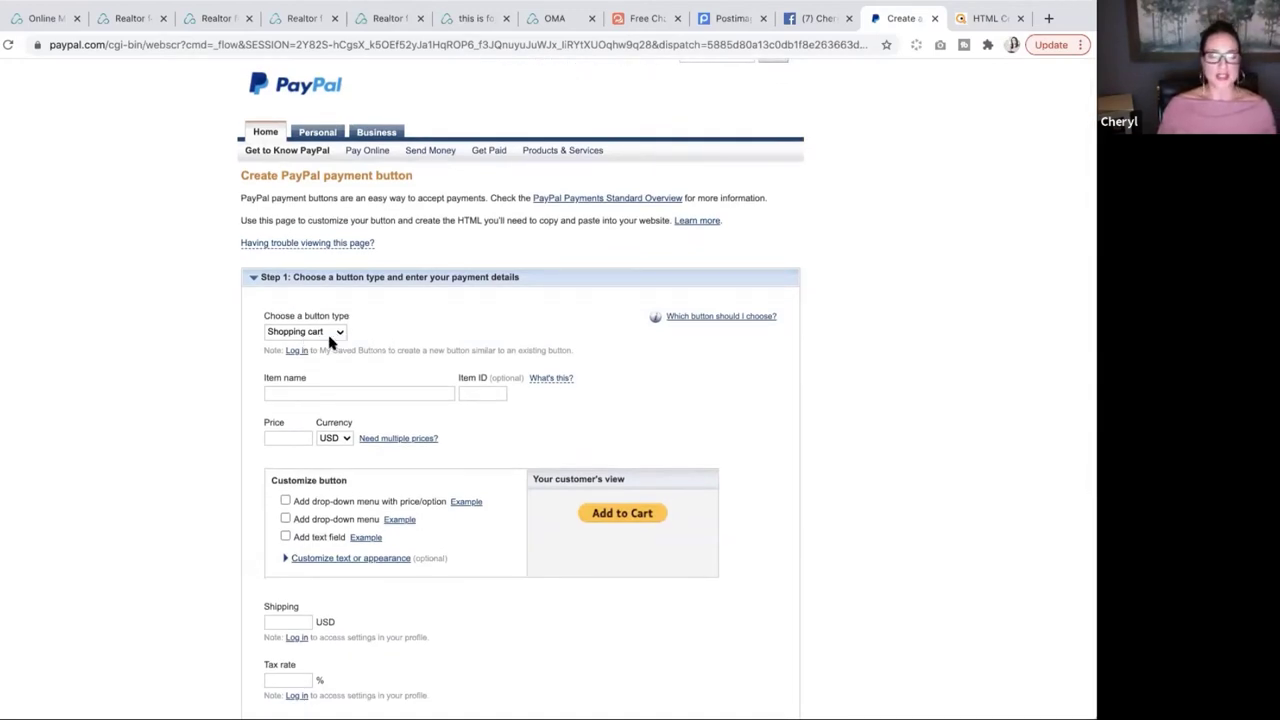
pyautogui.scroll(-1, 416, 340)
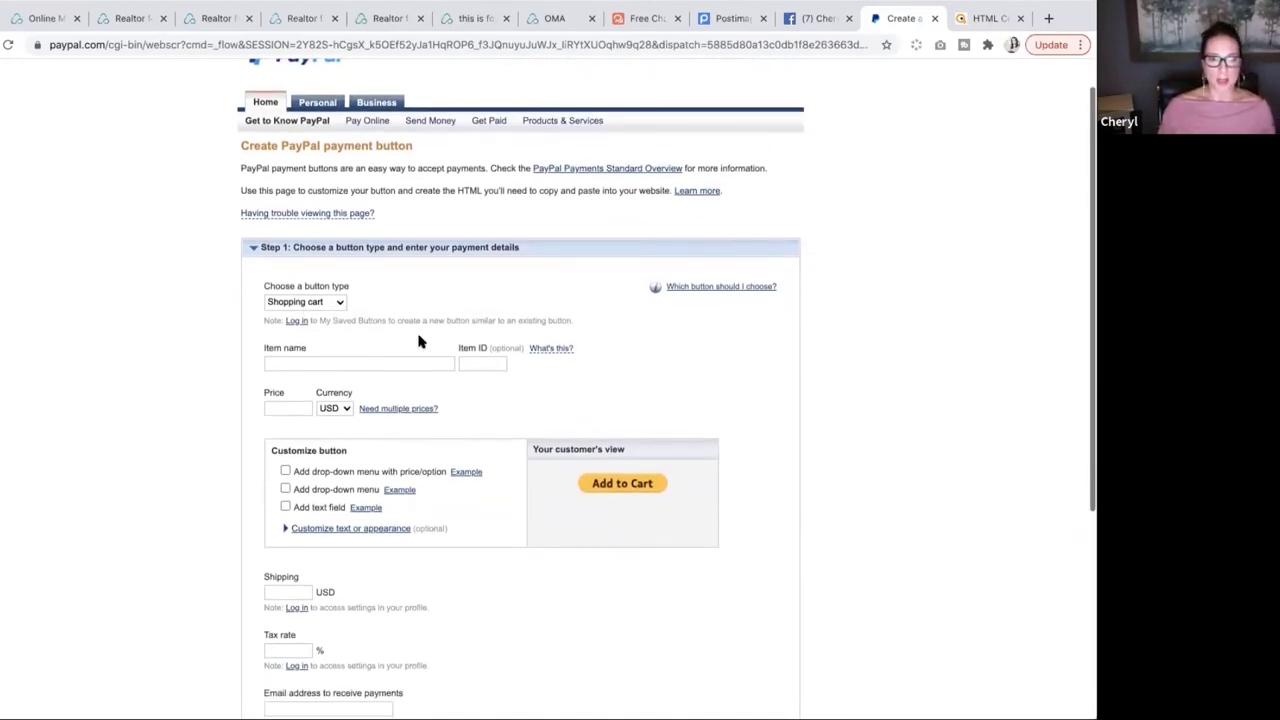
pyautogui.click(302, 363)
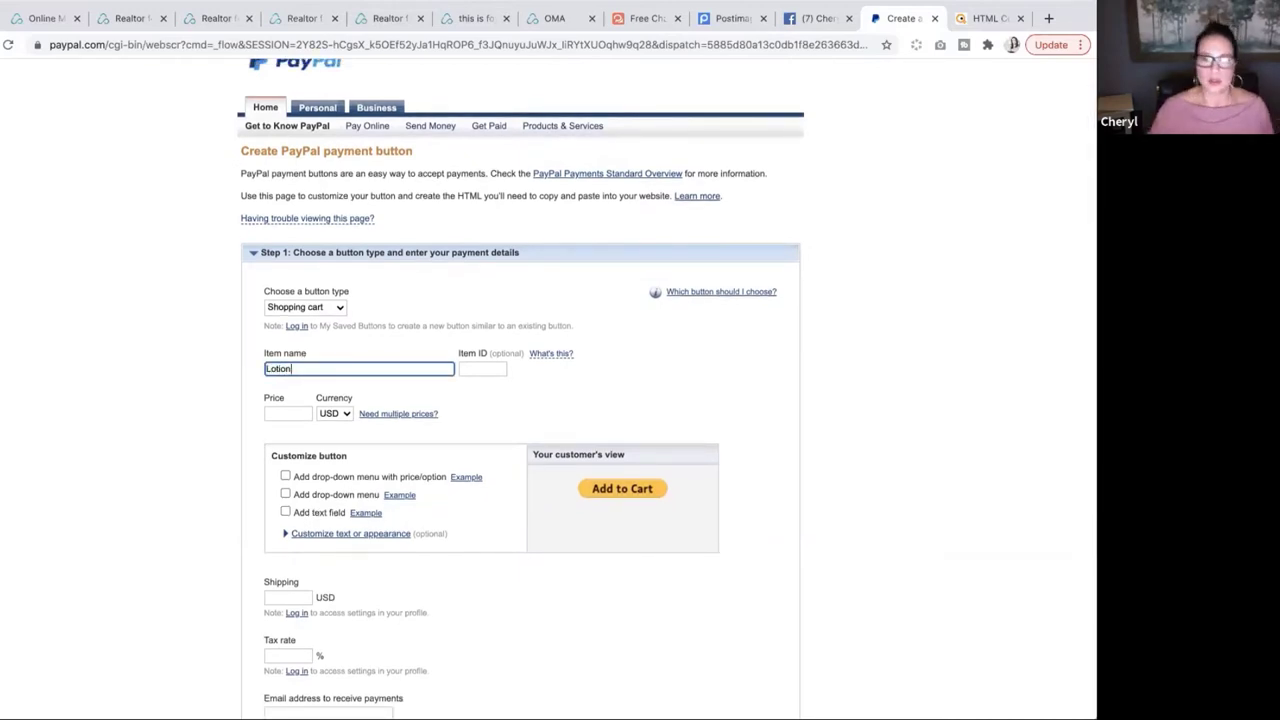
pyautogui.click(277, 412)
pyautogui.write('59')
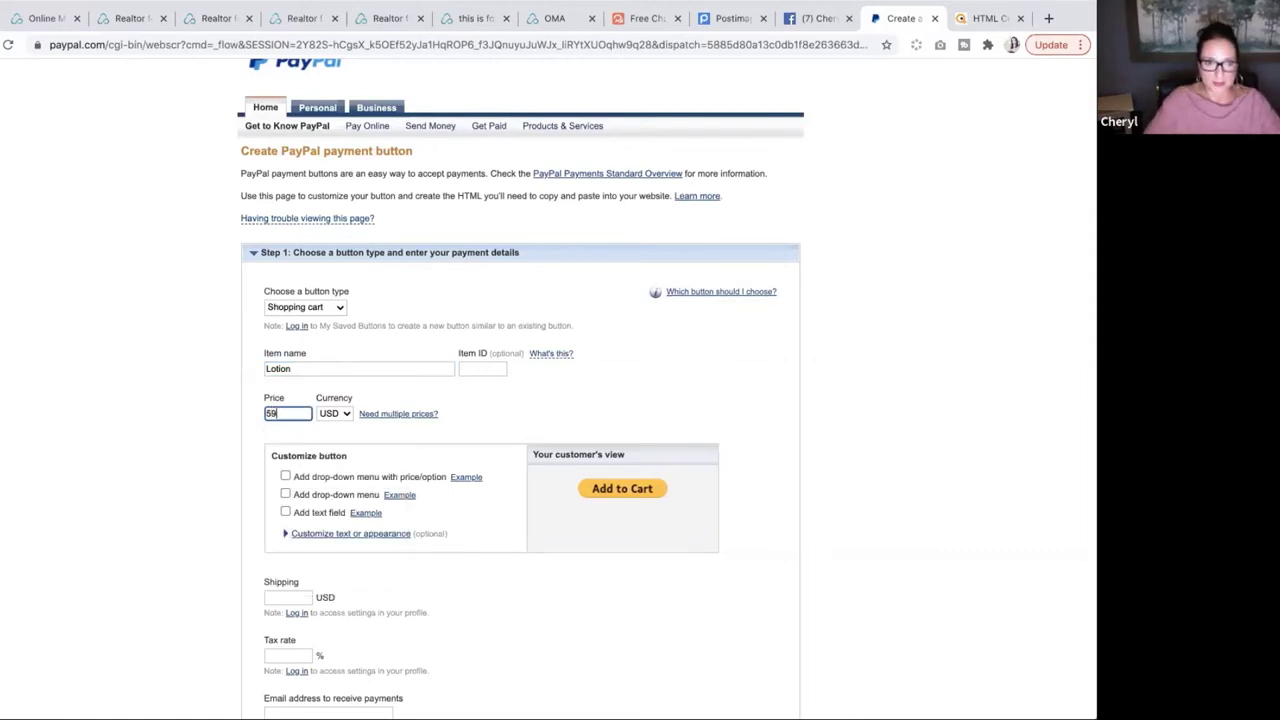
pyautogui.press('BackSpace')
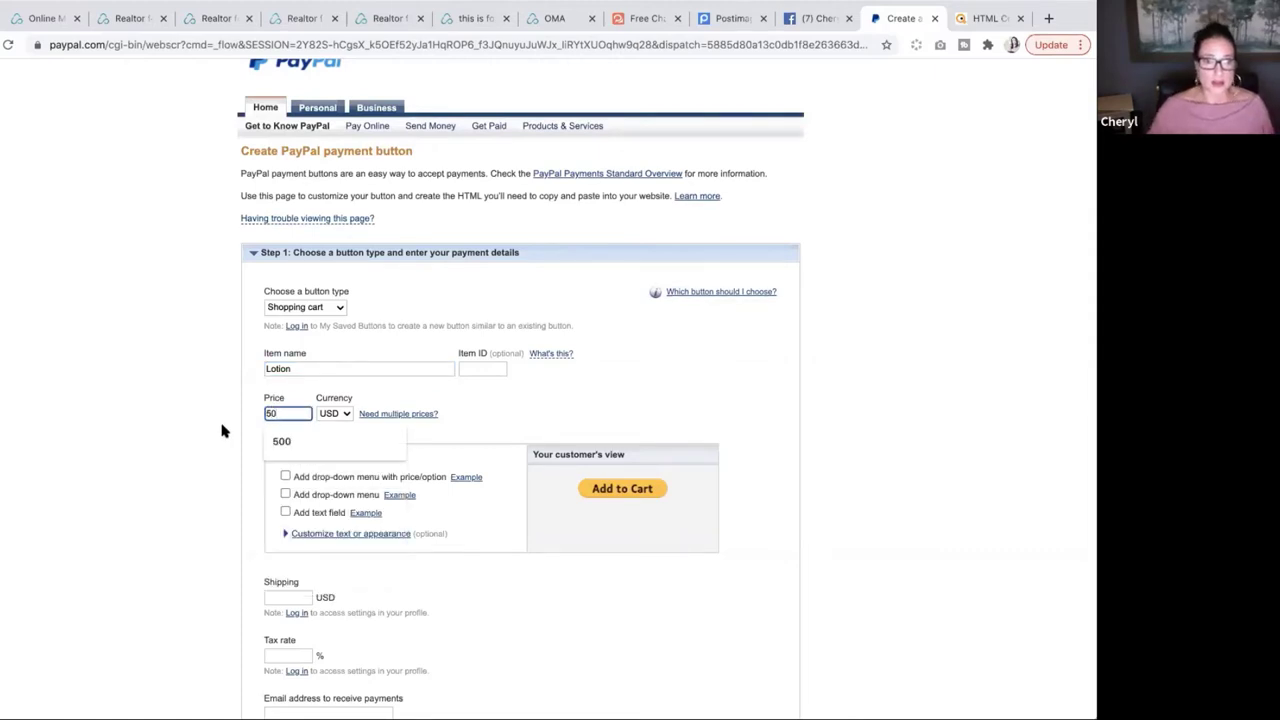
pyautogui.click(222, 431)
# Expand the options for customizing the payment button's text or appearance
pyautogui.scroll(-1, 325, 425)
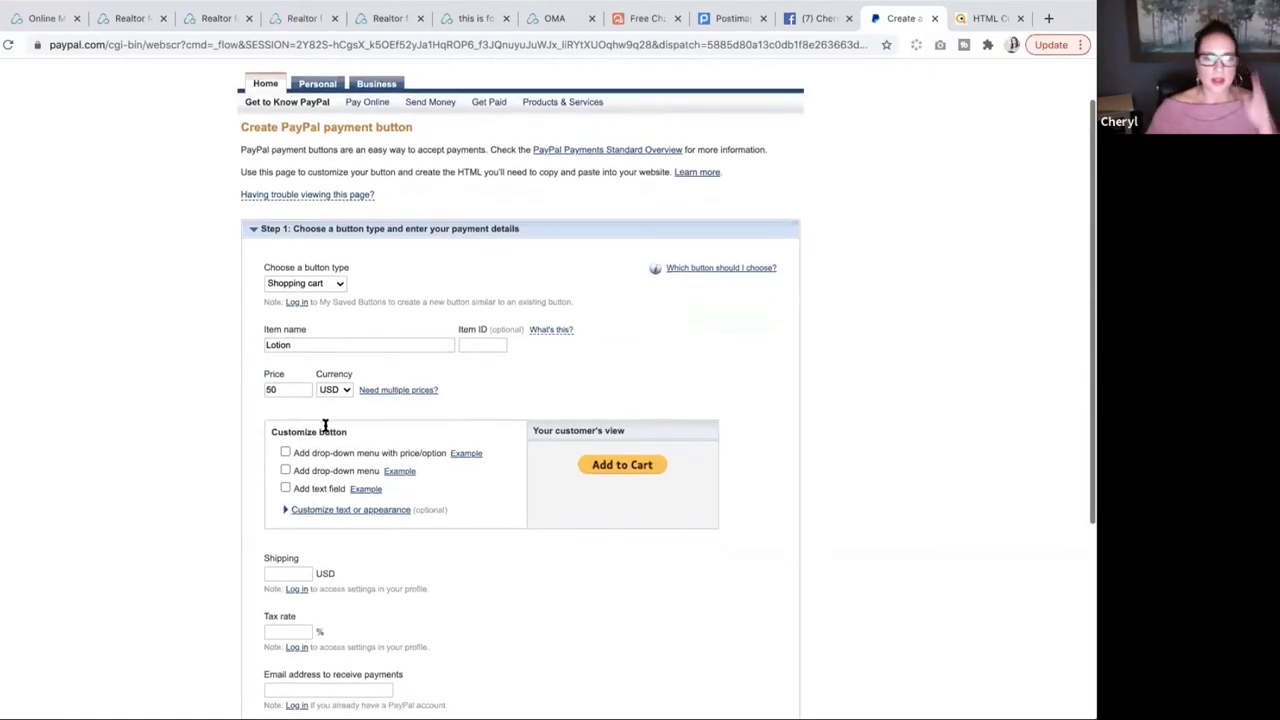
pyautogui.scroll(-5, 325, 425)
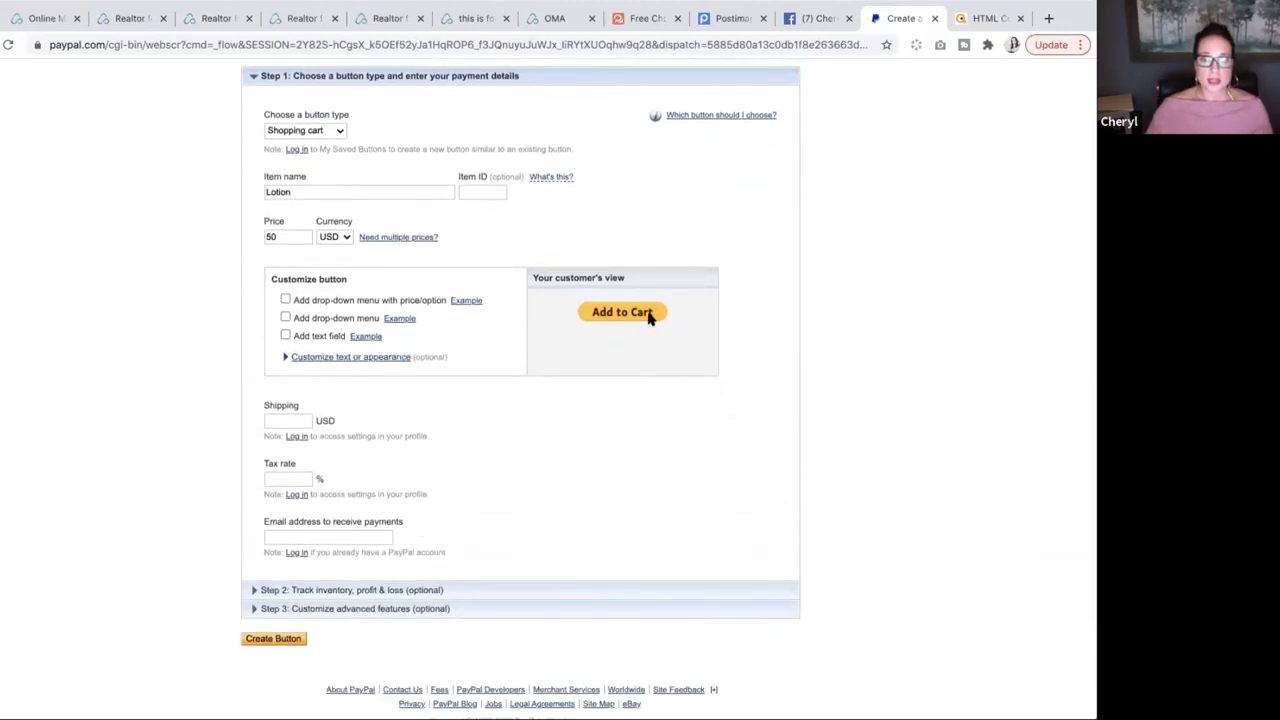
pyautogui.click(314, 359)
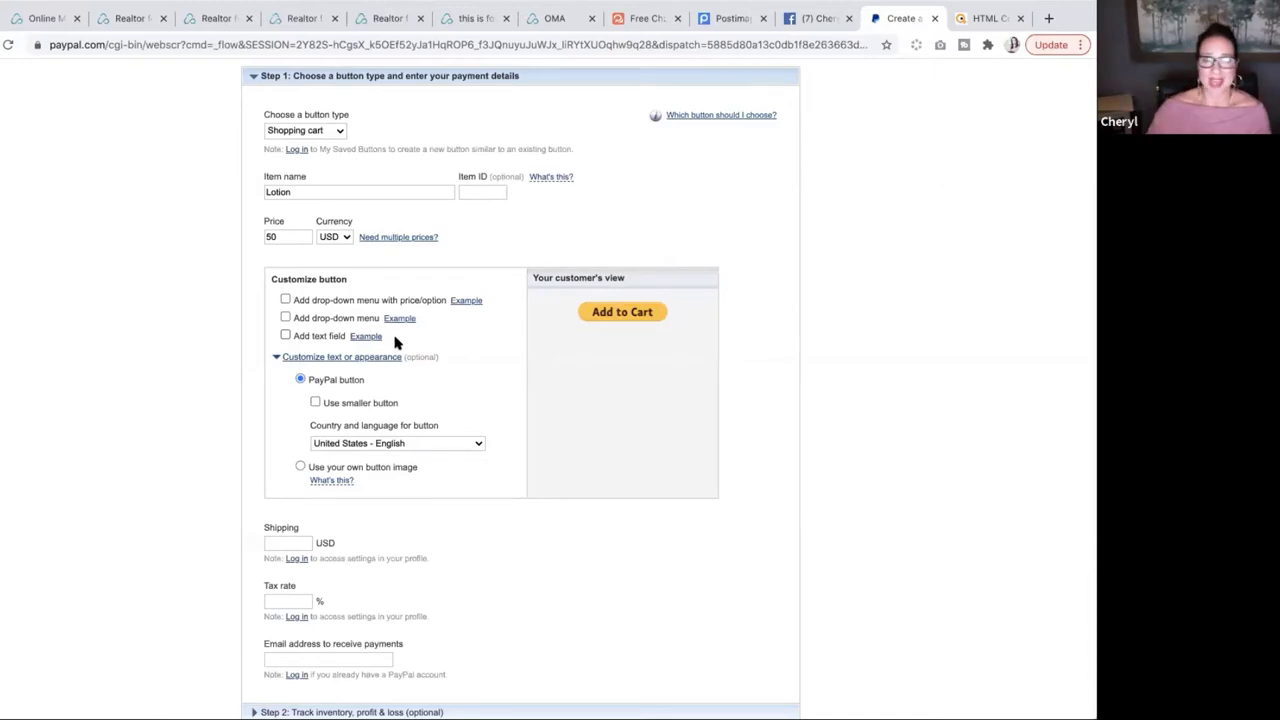
# Fill in the email address to receive payments and create the payment button
pyautogui.scroll(-2, 400, 350)
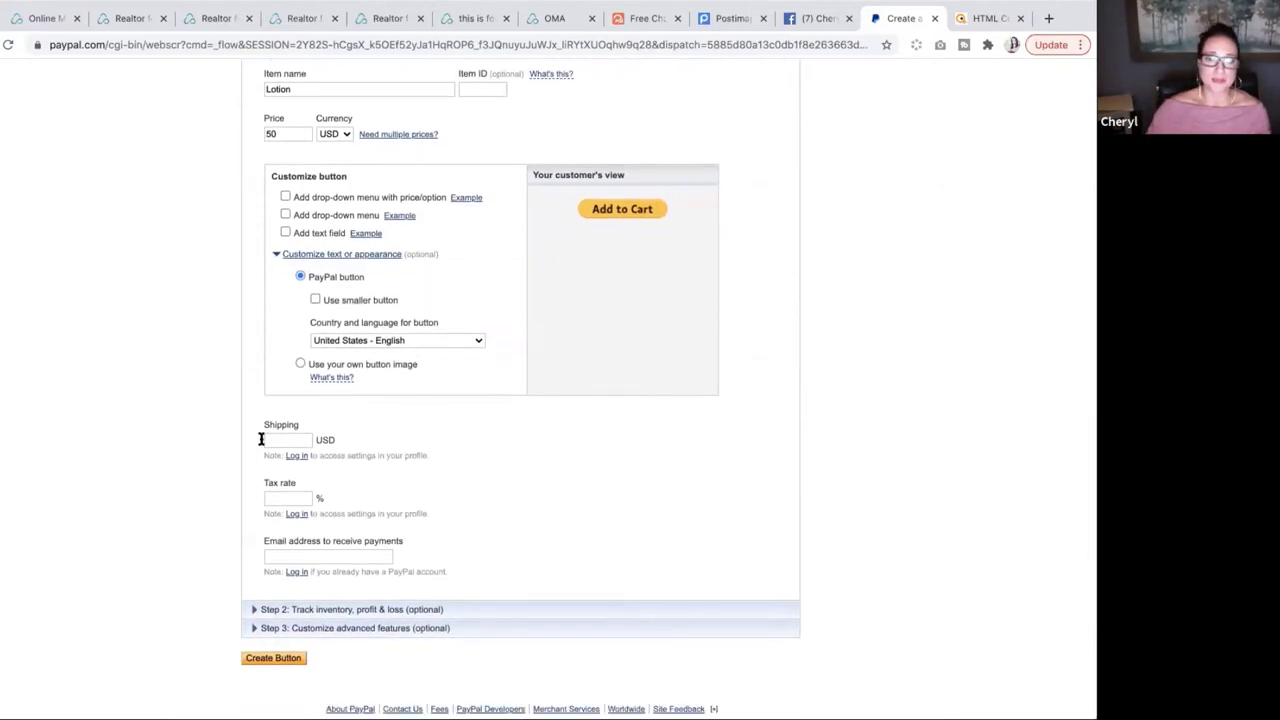
pyautogui.scroll(-2, 388, 468)
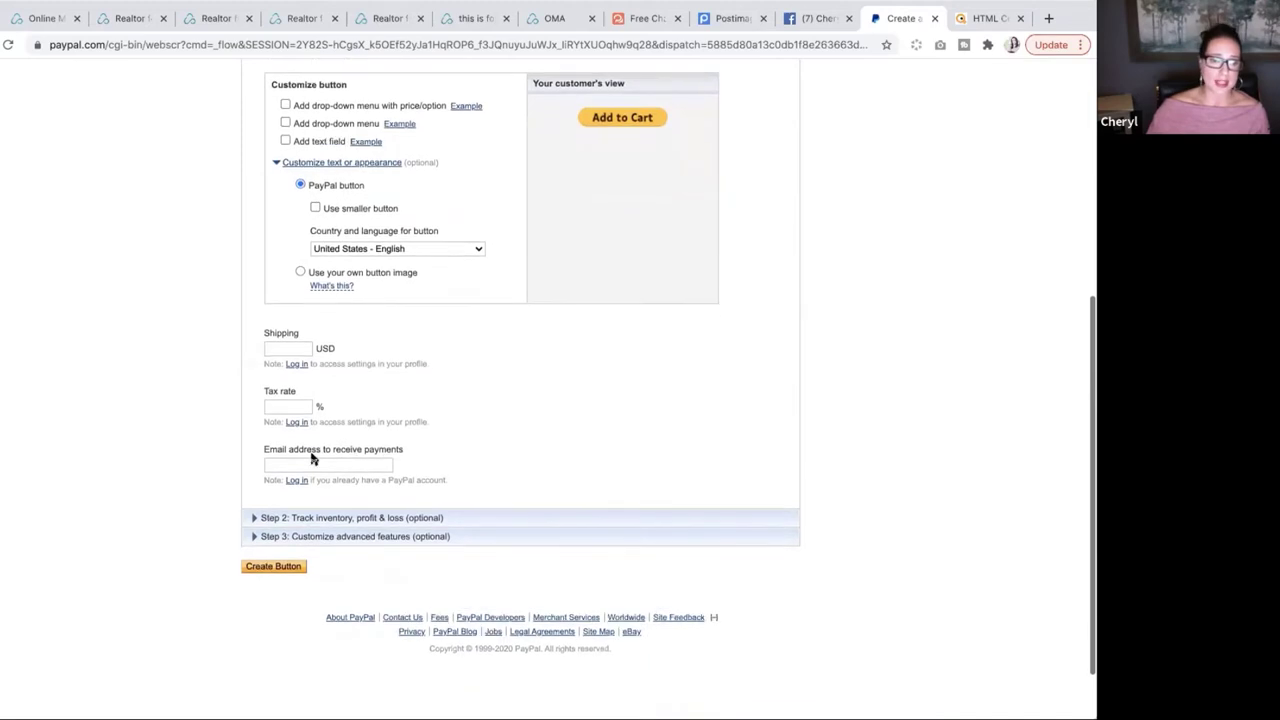
pyautogui.click(319, 463)
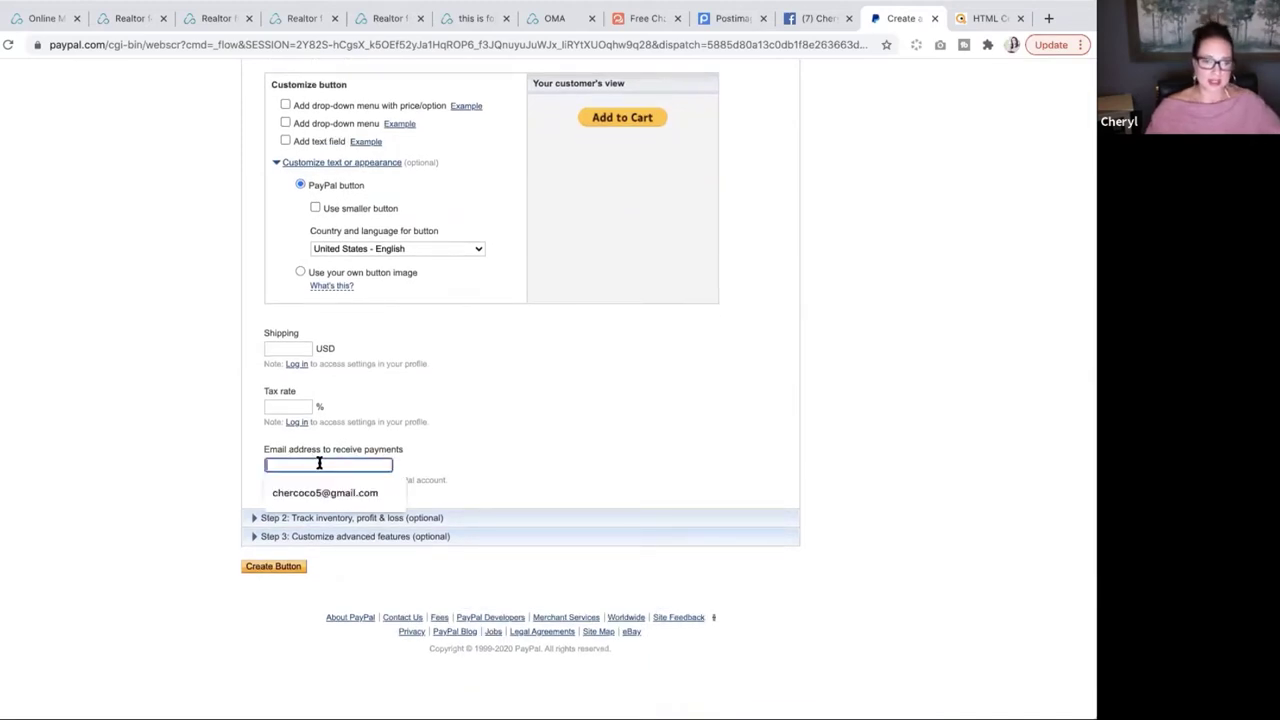
pyautogui.click(316, 487)
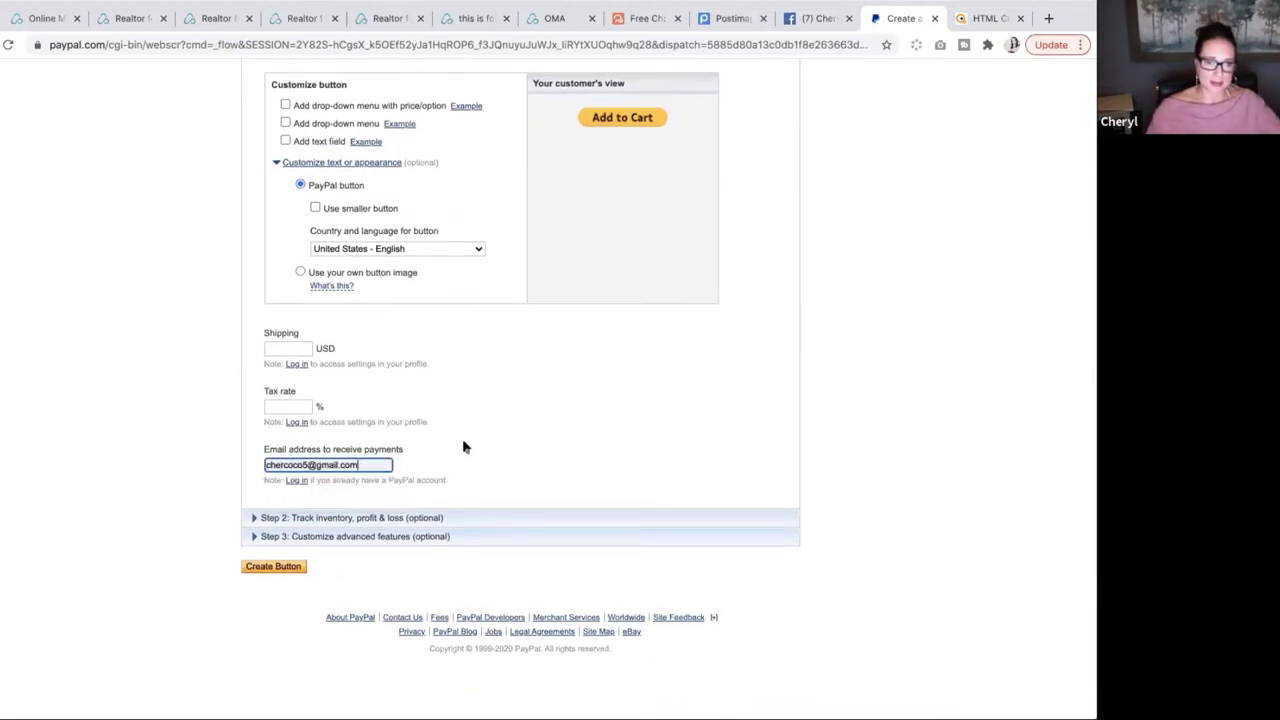
pyautogui.click(292, 566)
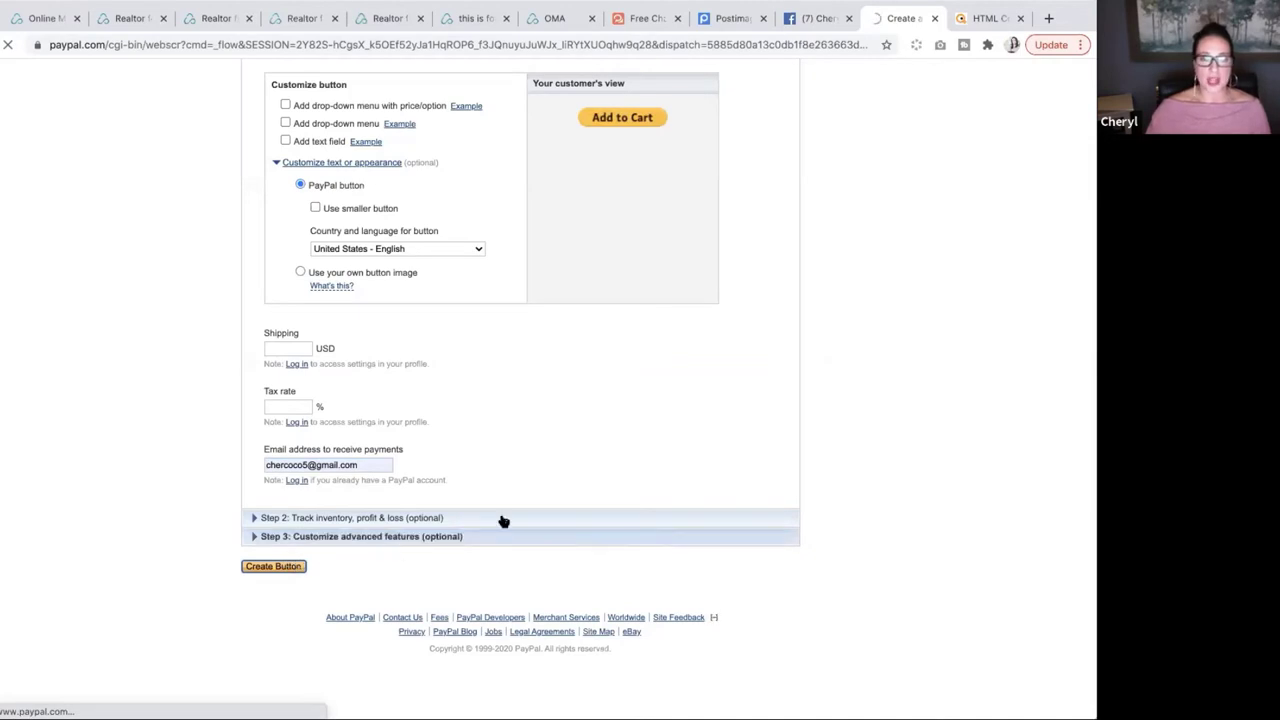
# Copy the complete Website HTML code generated for the Add to Cart button
pyautogui.scroll(-1, 494, 505)
pyautogui.scroll(-5, 494, 505)
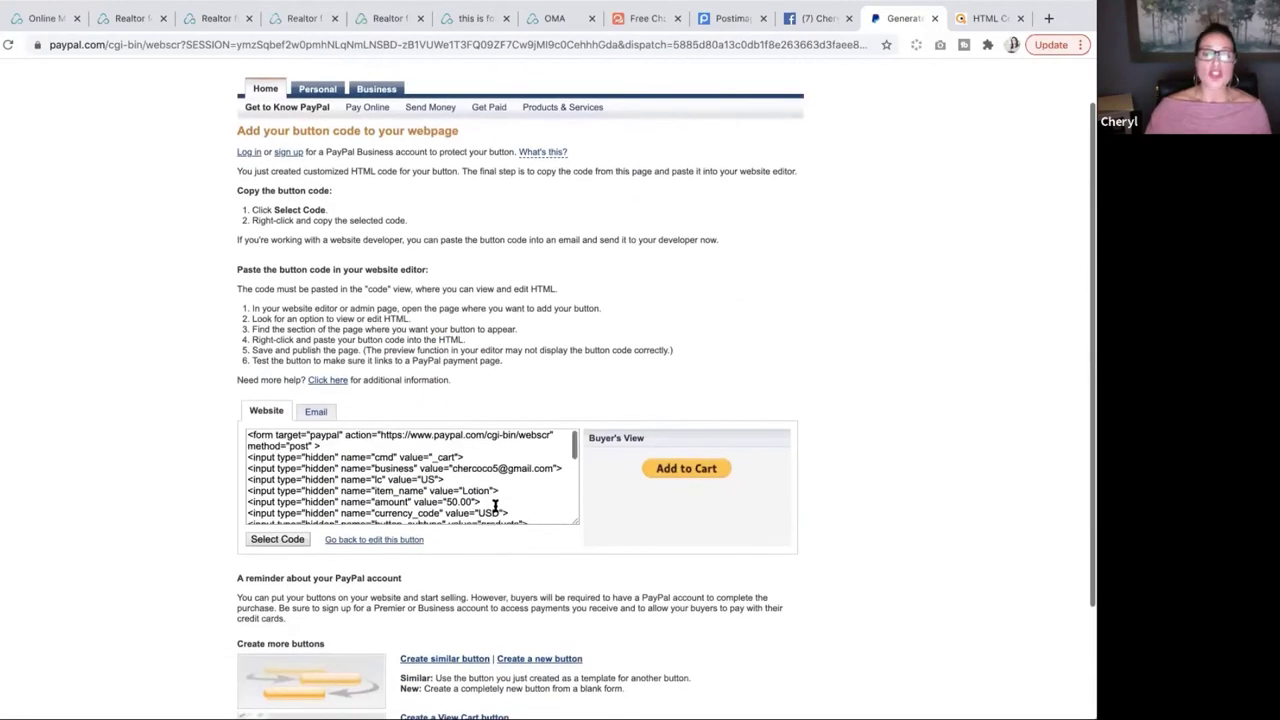
pyautogui.scroll(5, 494, 505)
pyautogui.scroll(-5, 494, 505)
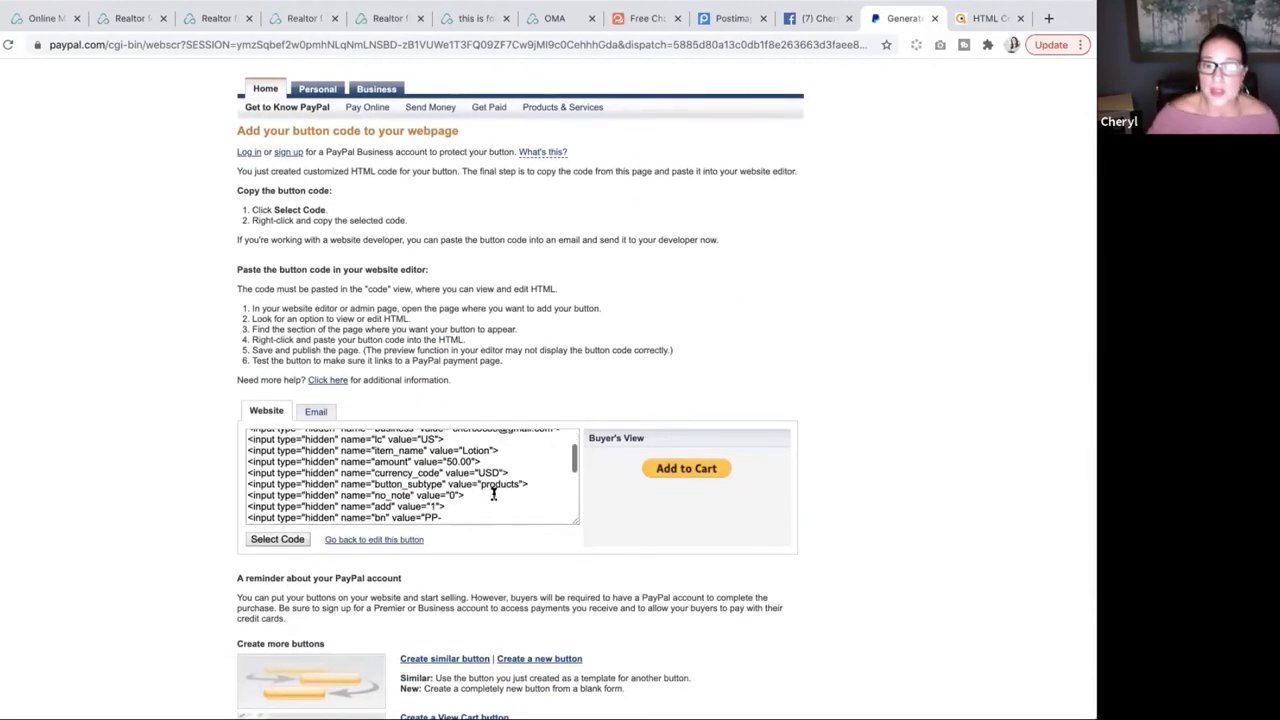
pyautogui.click(284, 539)
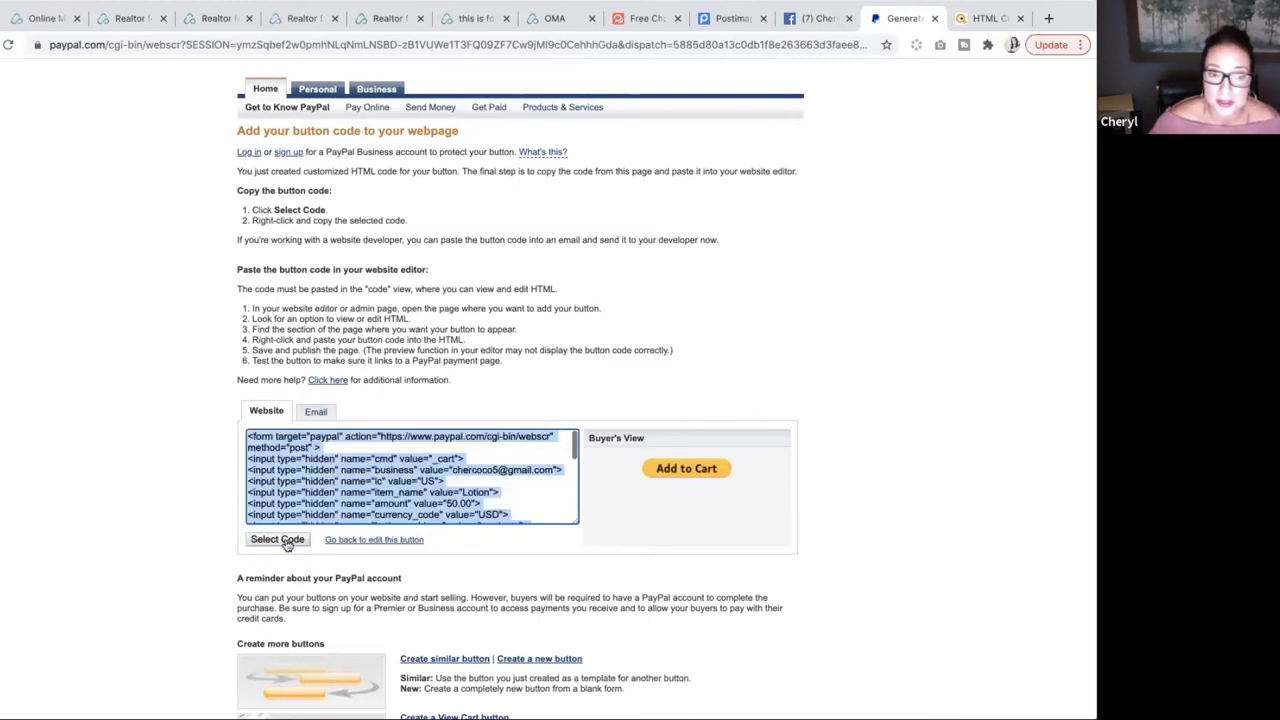
pyautogui.rightClick(305, 476)
pyautogui.click(332, 505)
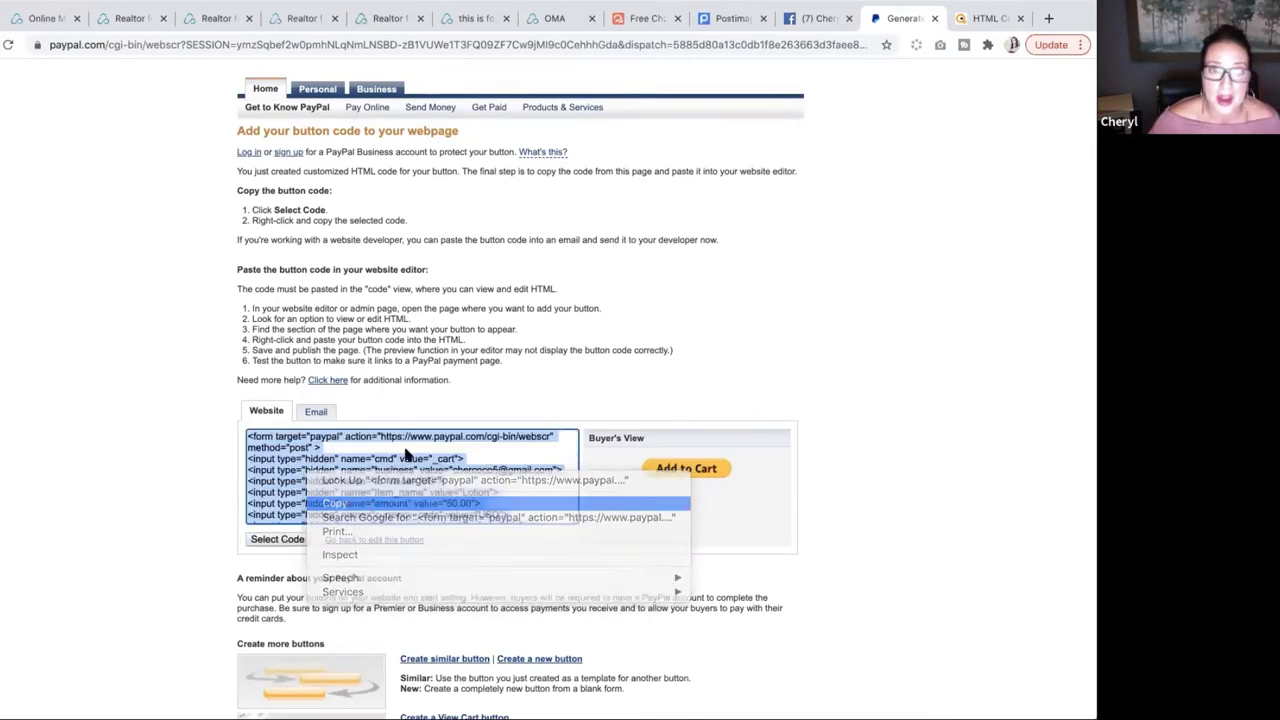
# Switch back to the Nowsite Website Builder, paste the PayPal button code into the Code Snippet block and apply it
pyautogui.click(57, 20)
pyautogui.click(90, 180)
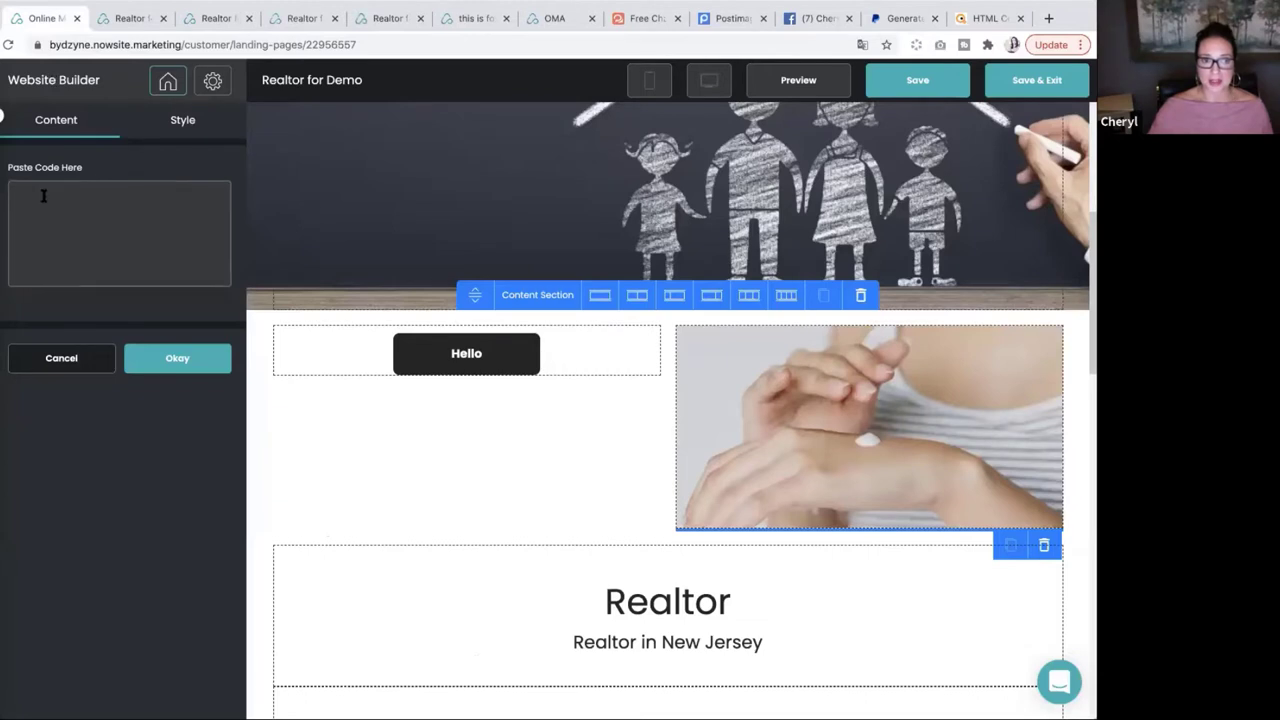
pyautogui.rightClick(42, 201)
pyautogui.click(62, 292)
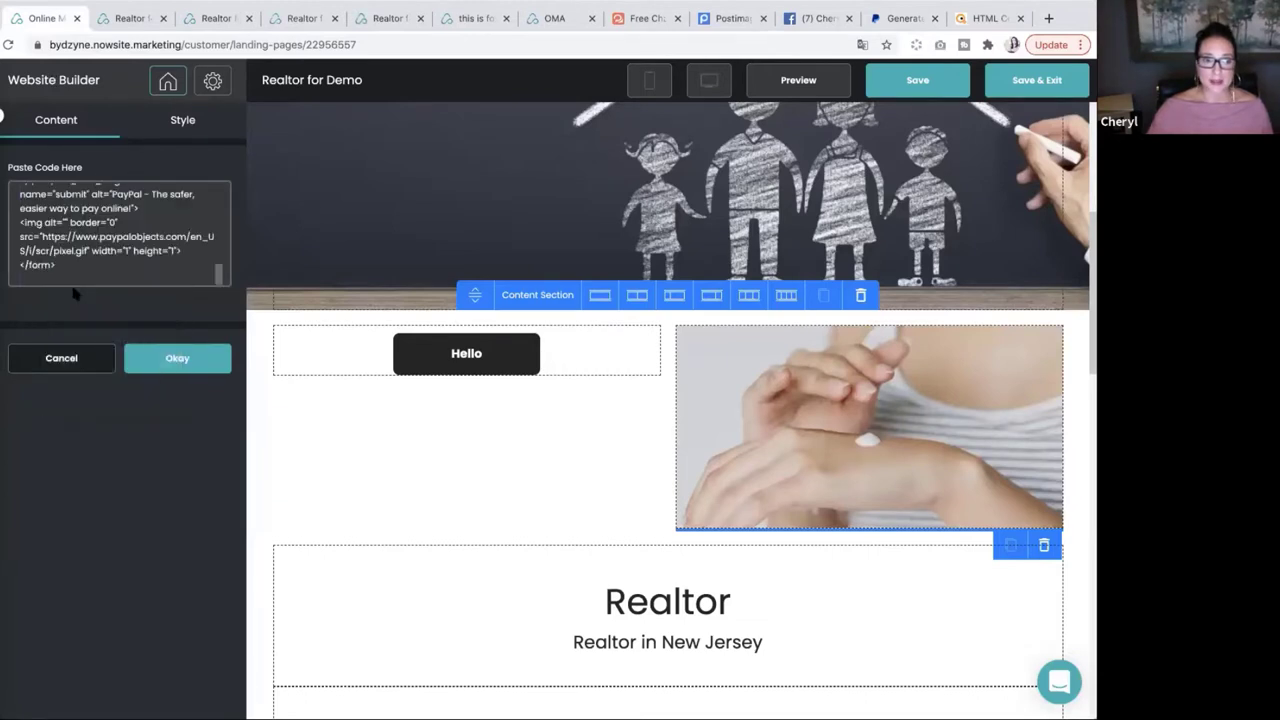
pyautogui.click(190, 358)
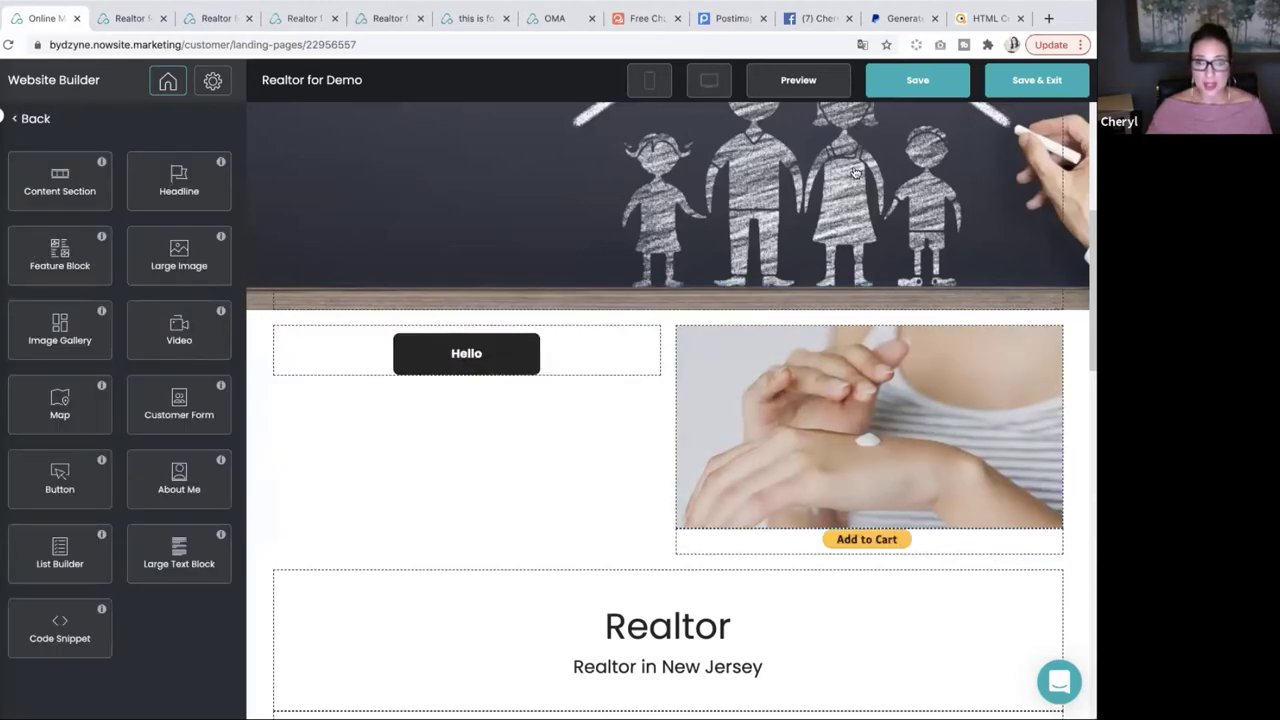
# Save the Realtor for Demo website, test the Add to Cart button in its preview, and return to the Website Builder
pyautogui.click(900, 78)
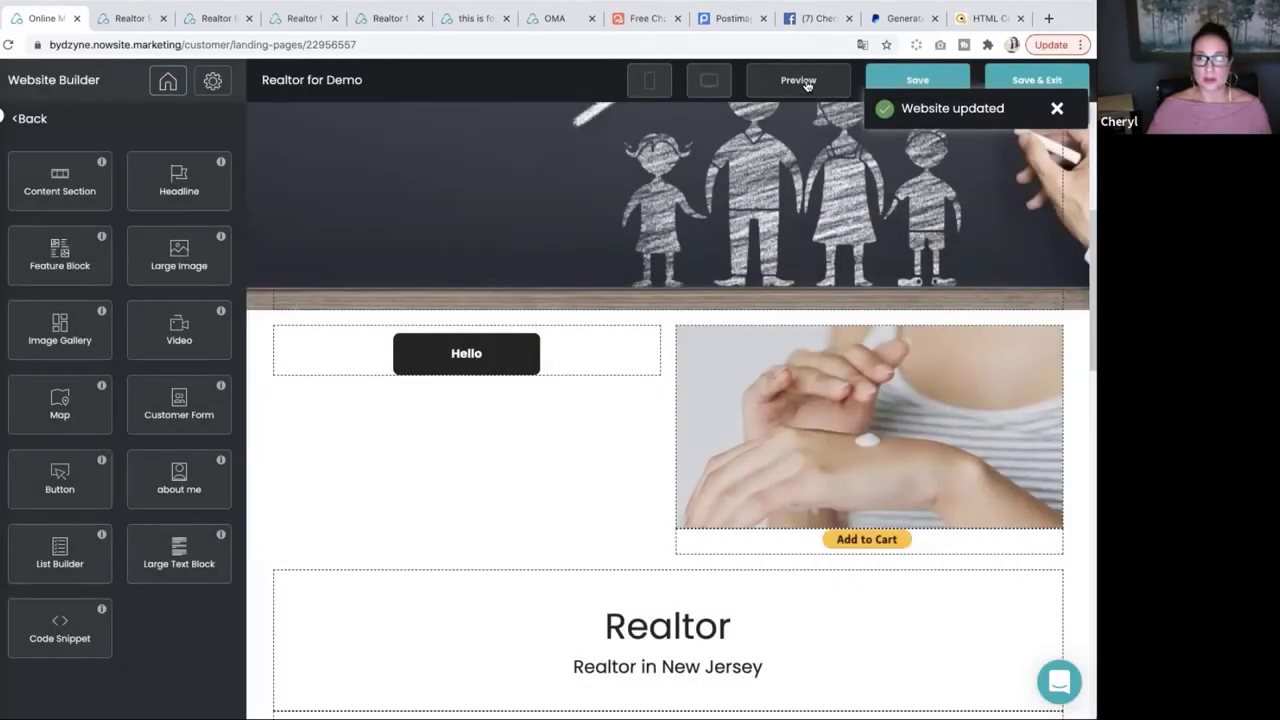
pyautogui.click(806, 84)
pyautogui.scroll(-6, 697, 266)
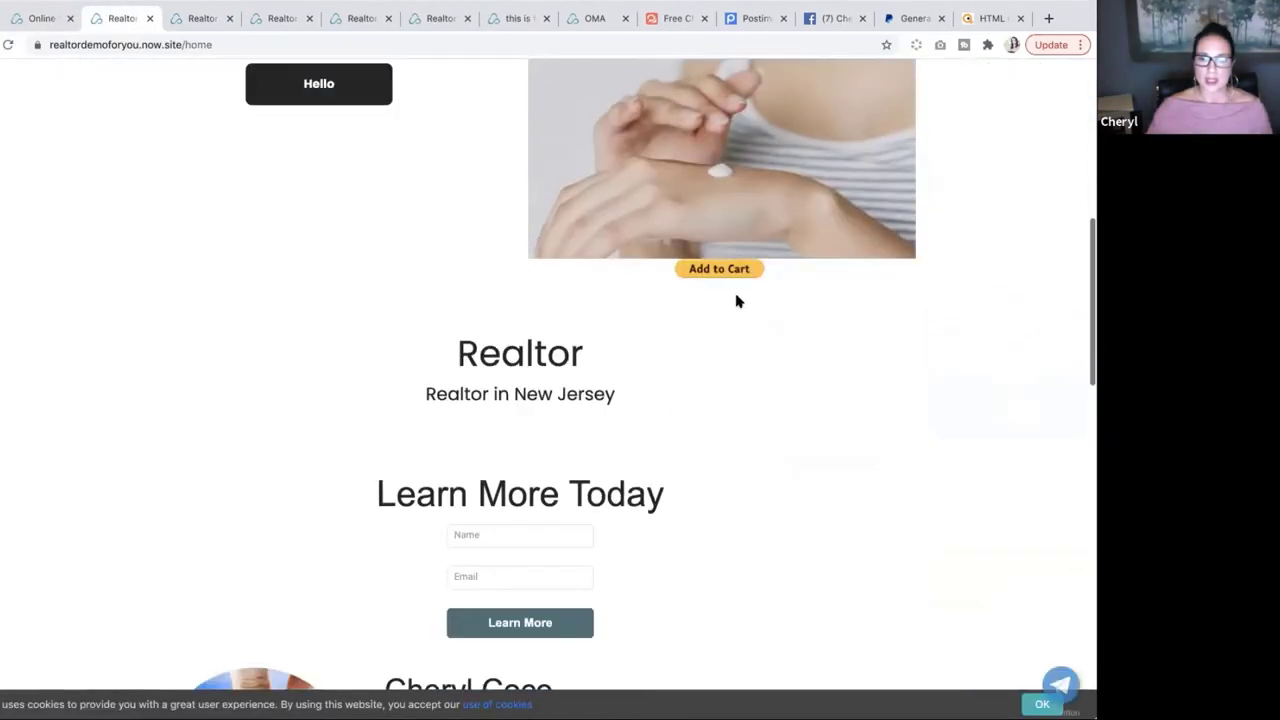
pyautogui.click(721, 272)
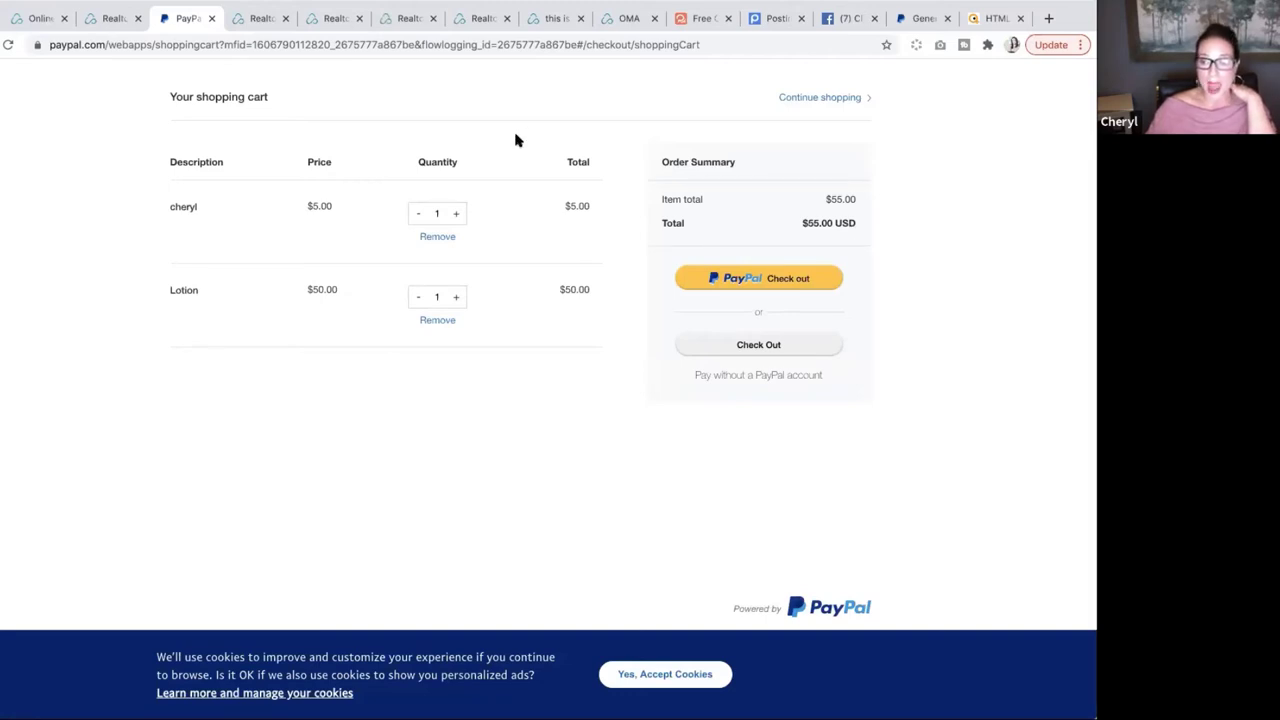
pyautogui.click(40, 18)
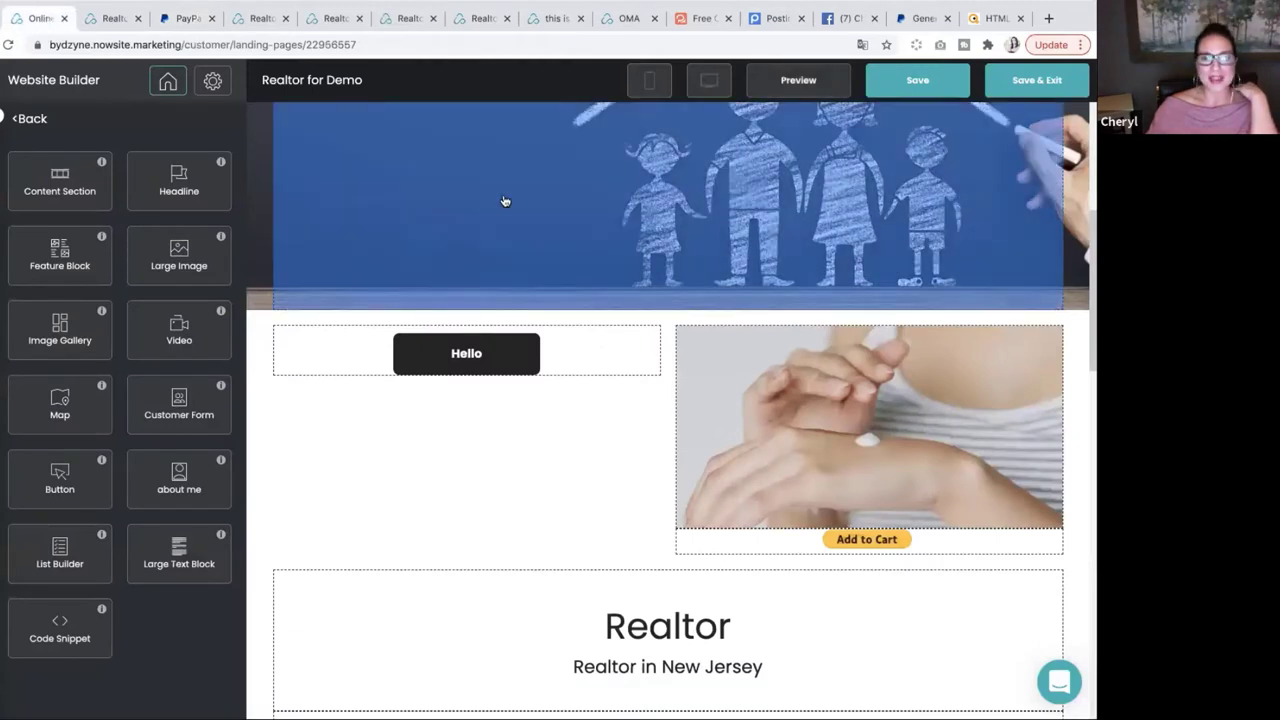
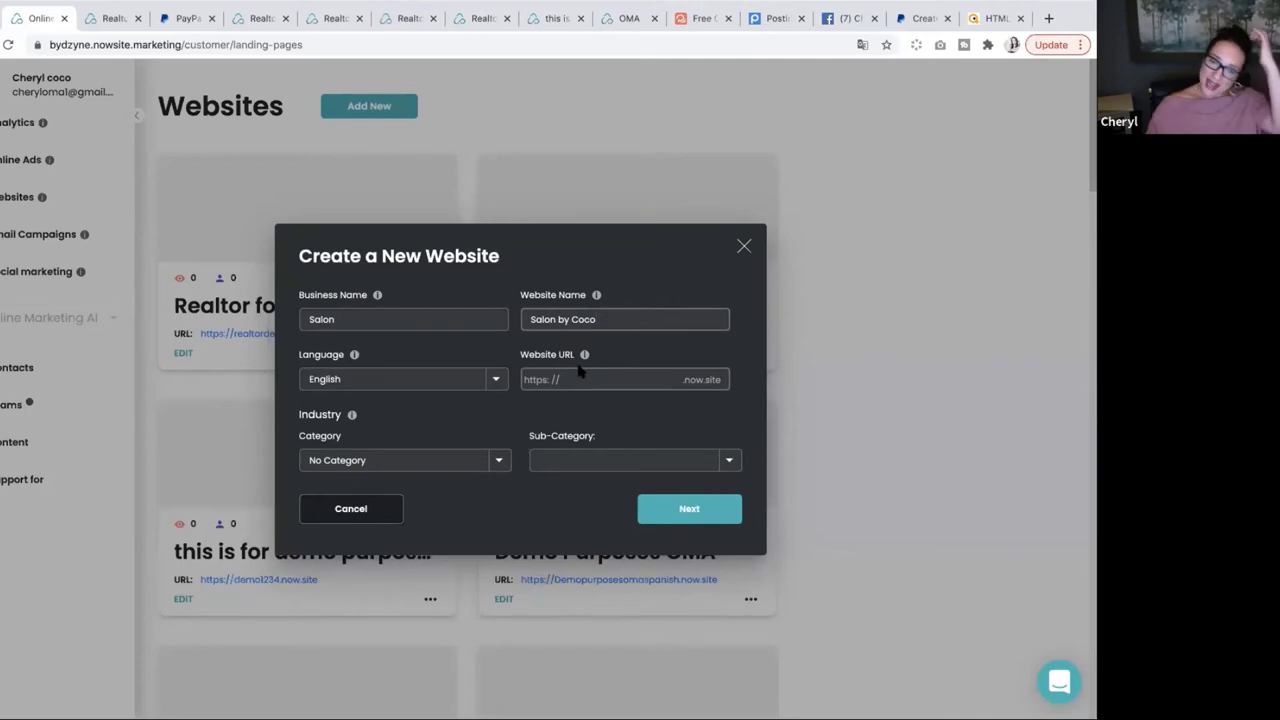
# Set the new website's URL to salonbycoco, its category to Cosmetics and its sub-category to Hair Care, and continue to the builder
pyautogui.click(575, 384)
pyautogui.write('salonbycoco')
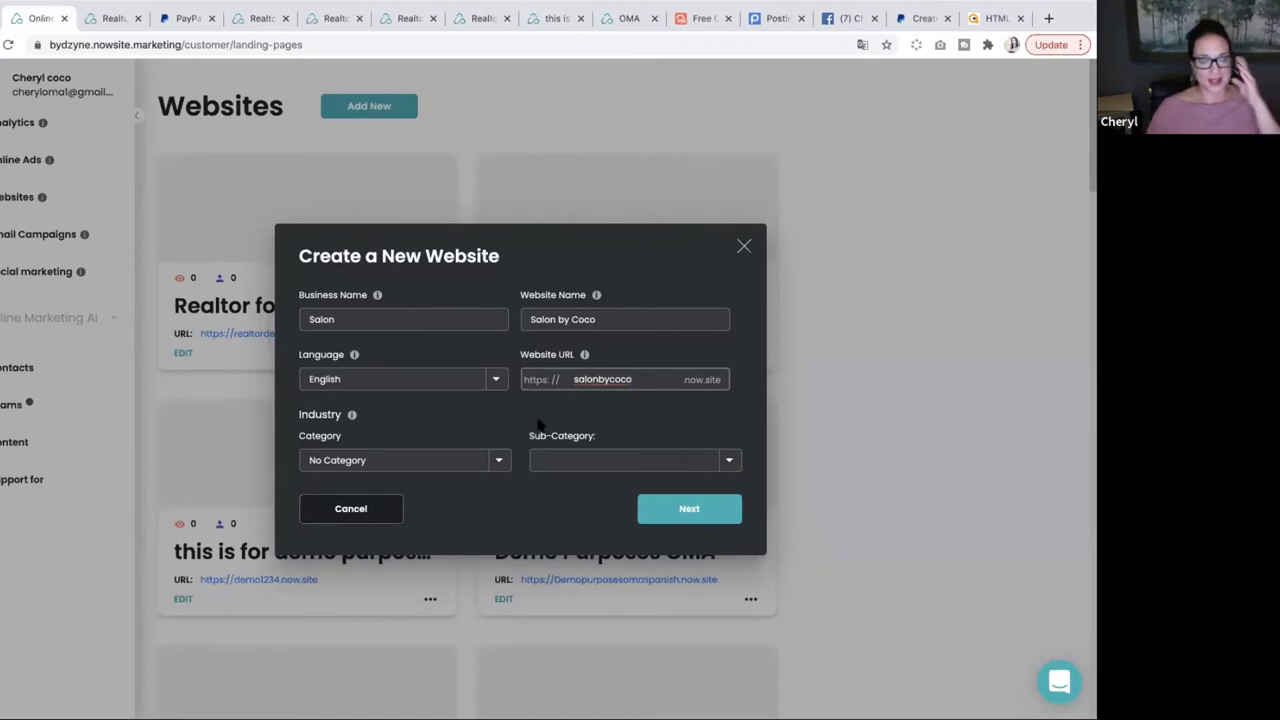
pyautogui.click(498, 462)
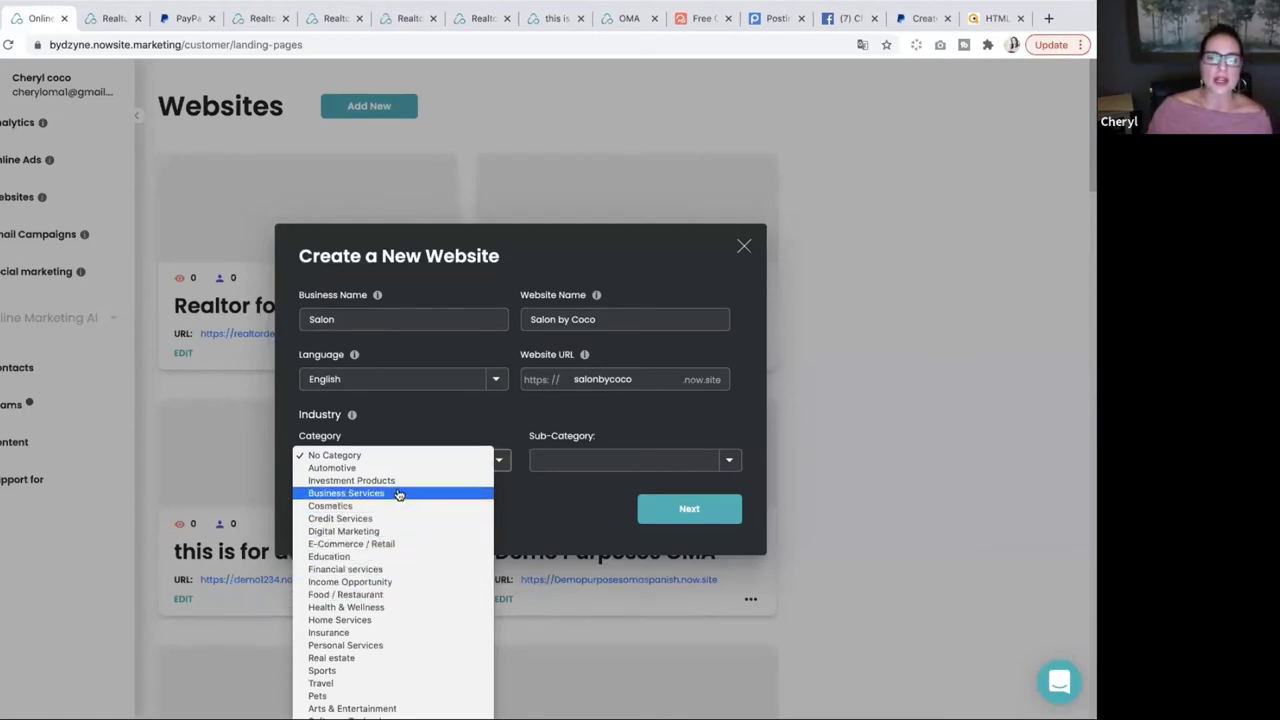
pyautogui.scroll(-1, 423, 606)
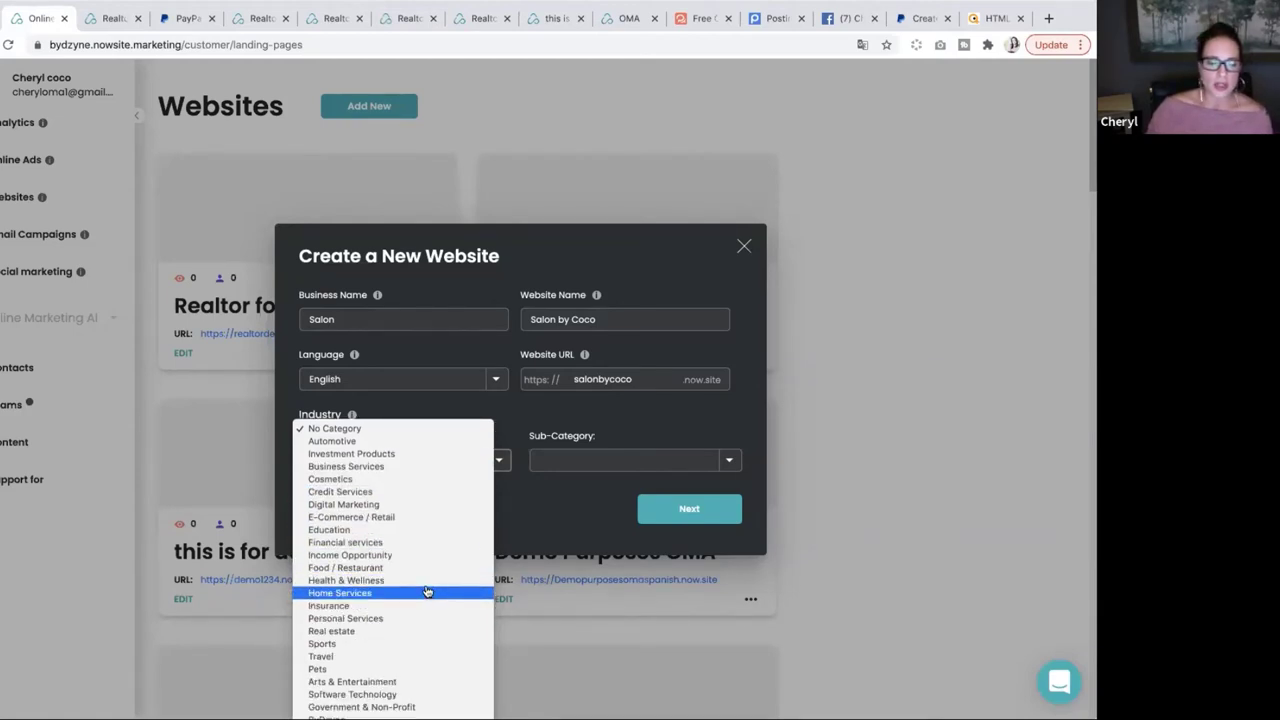
pyautogui.click(407, 481)
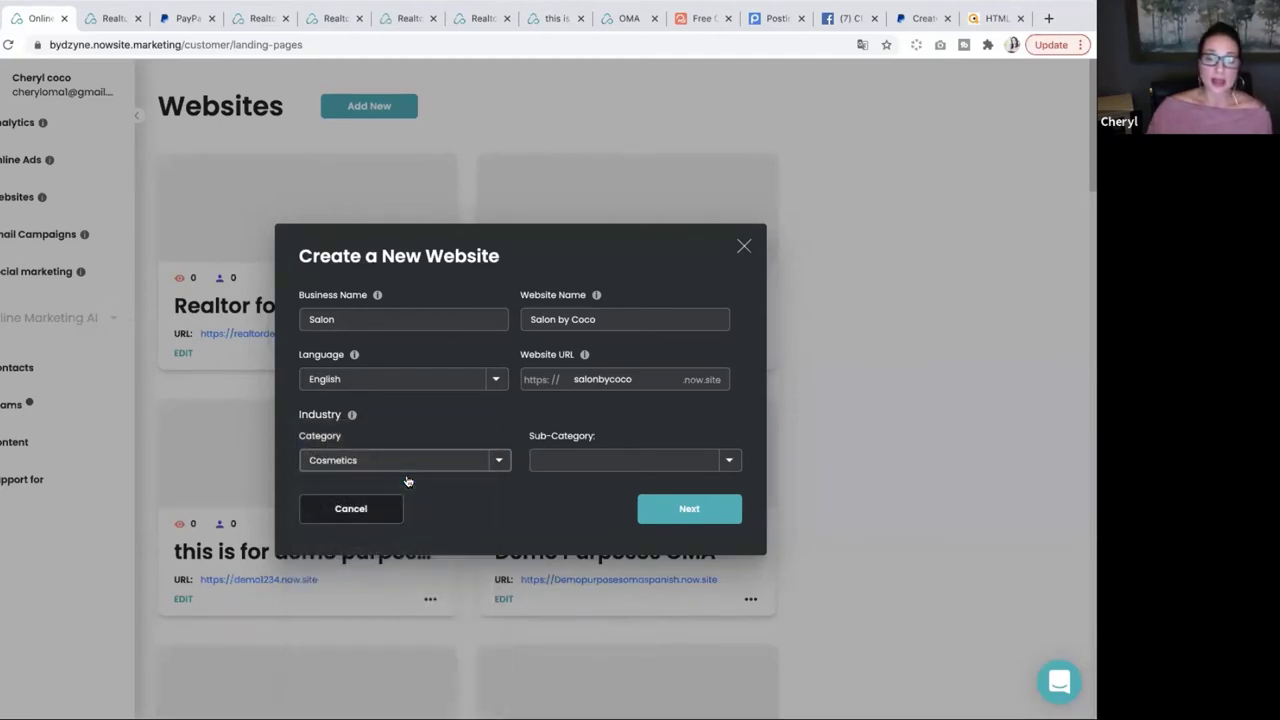
pyautogui.click(676, 462)
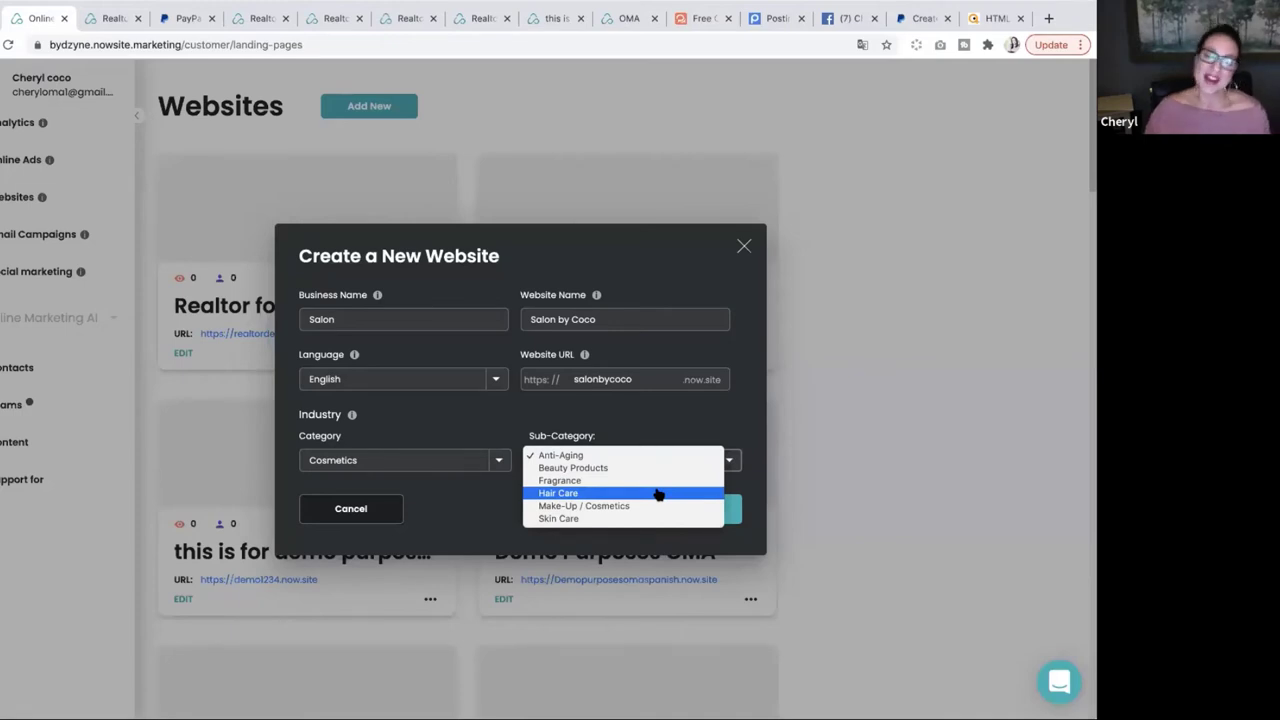
pyautogui.click(658, 494)
pyautogui.click(674, 510)
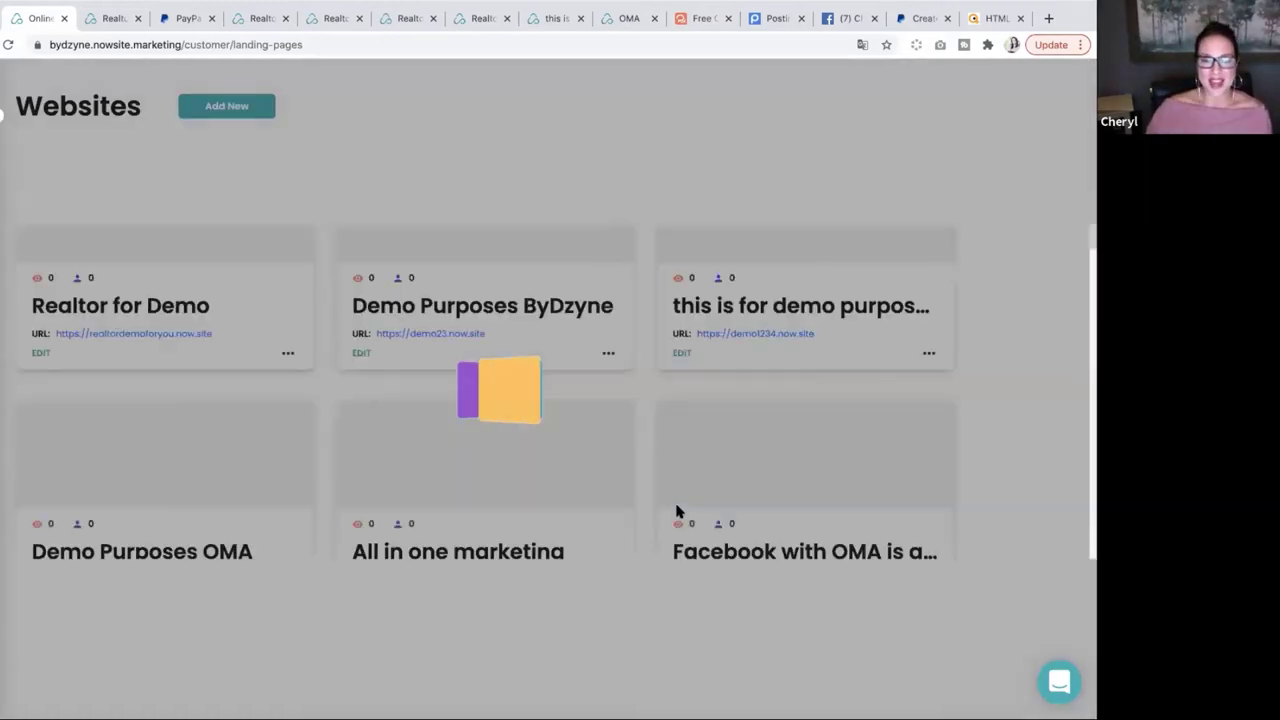
# Examine the generated Salon by Coco page from its hero image down to the footer
pyautogui.scroll(-3, 732, 510)
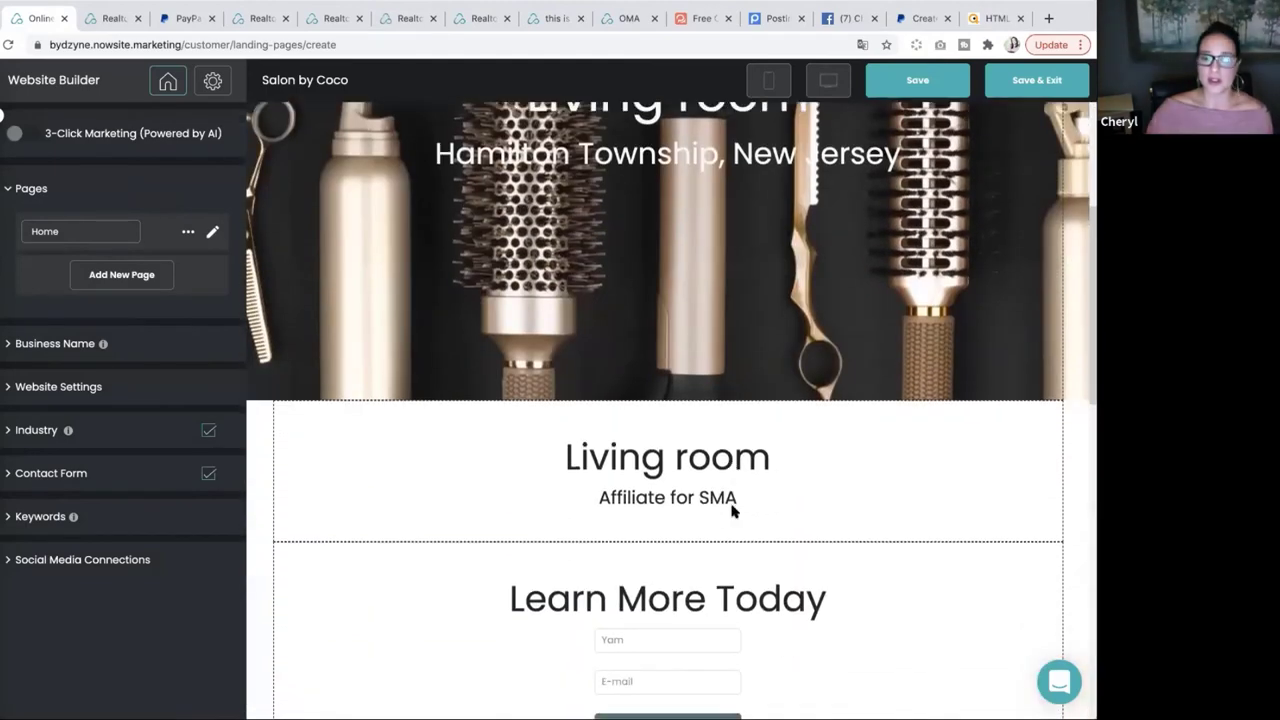
pyautogui.scroll(3, 732, 510)
pyautogui.scroll(-2, 732, 510)
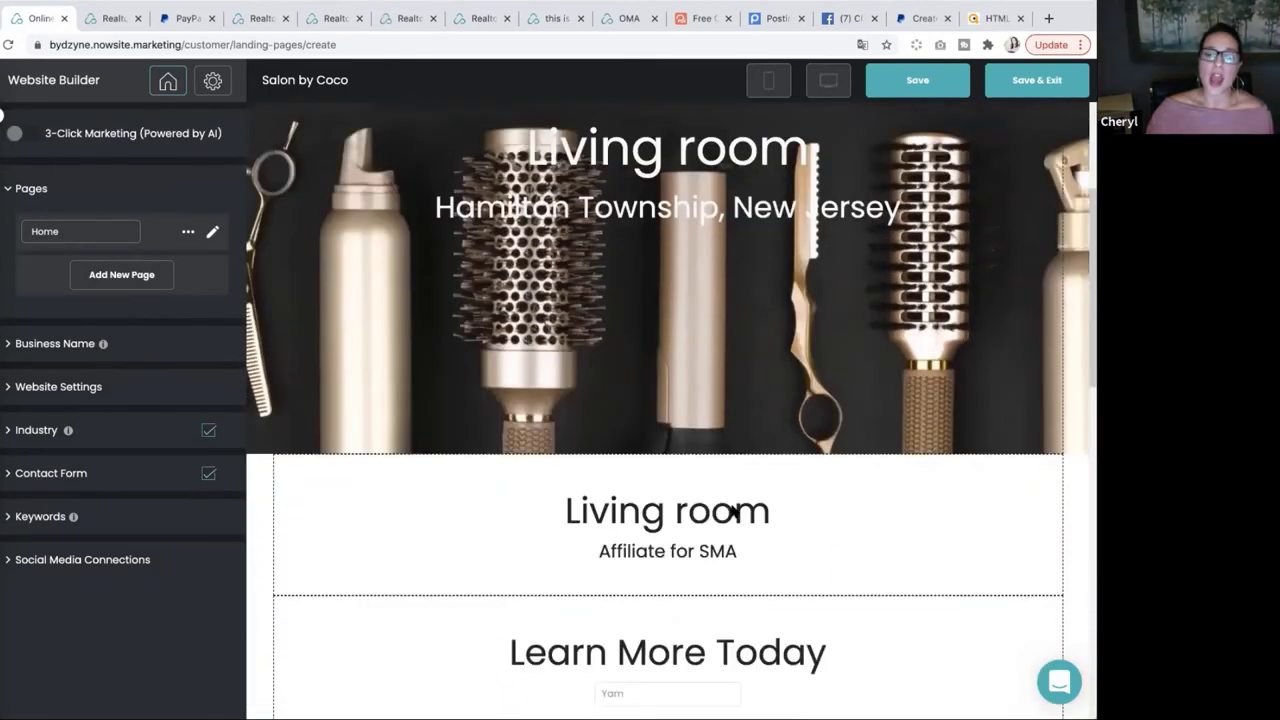
pyautogui.scroll(-10, 732, 510)
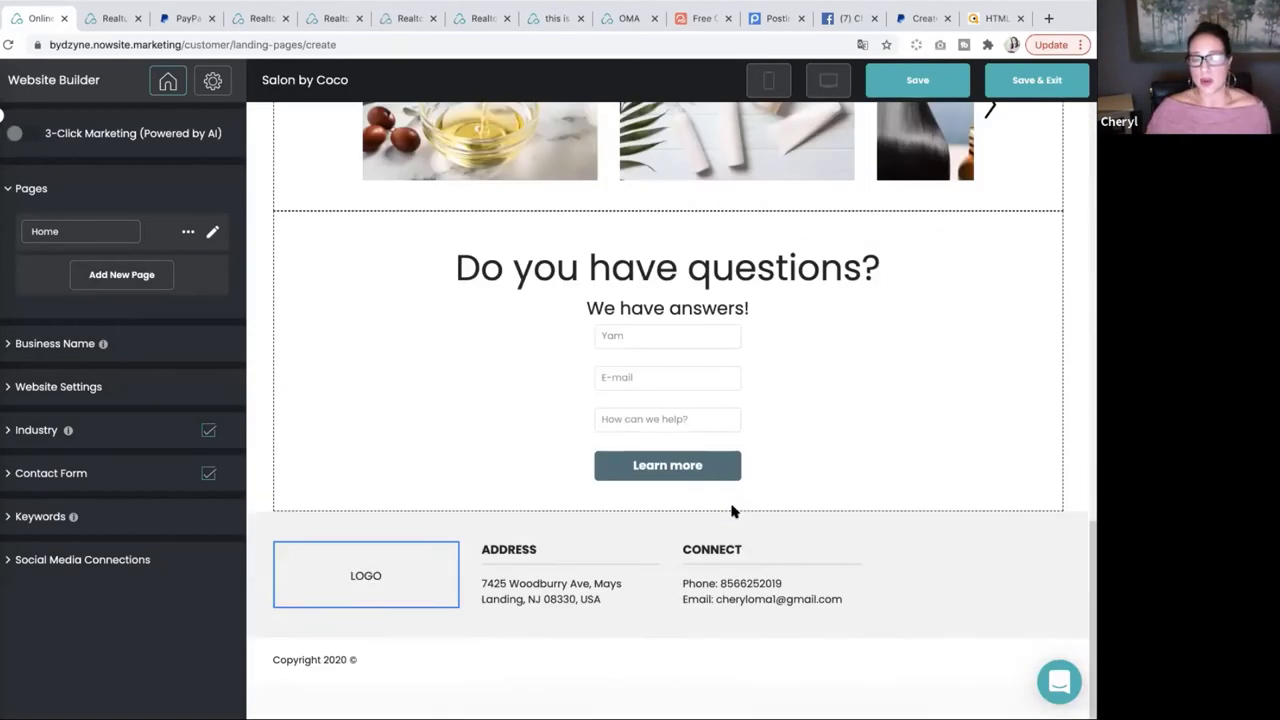
pyautogui.scroll(10, 732, 510)
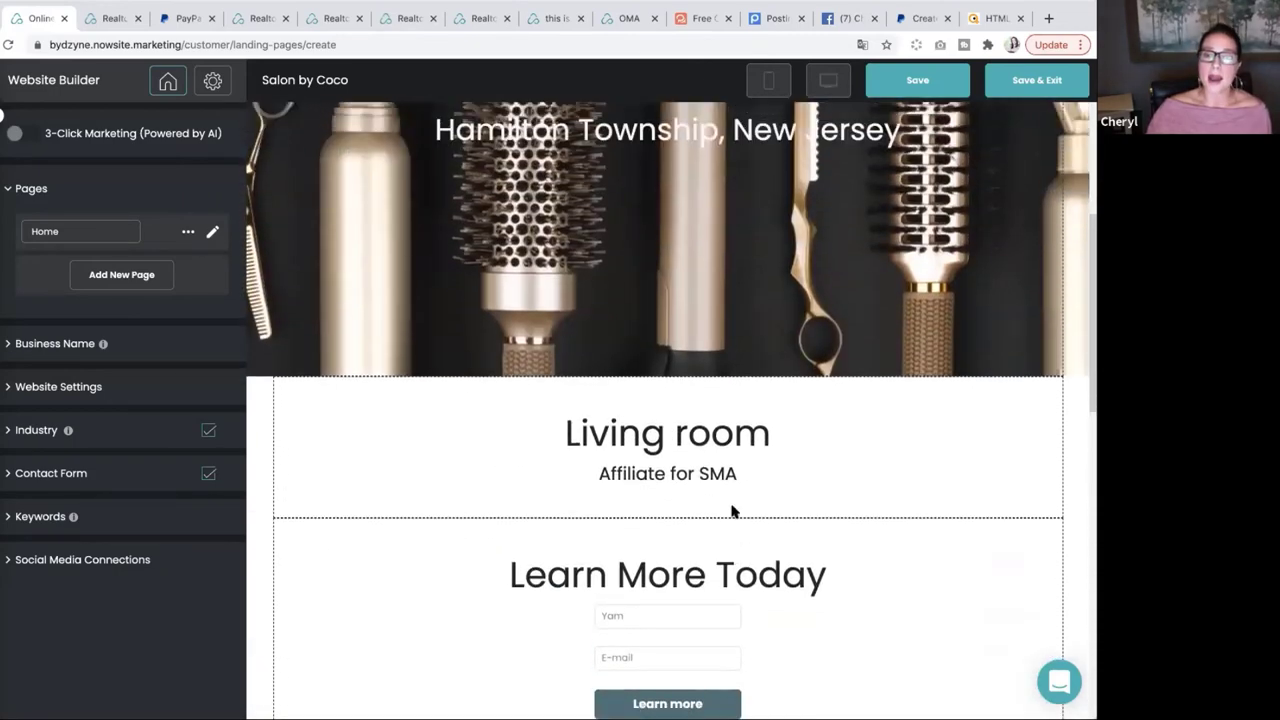
pyautogui.scroll(4, 731, 511)
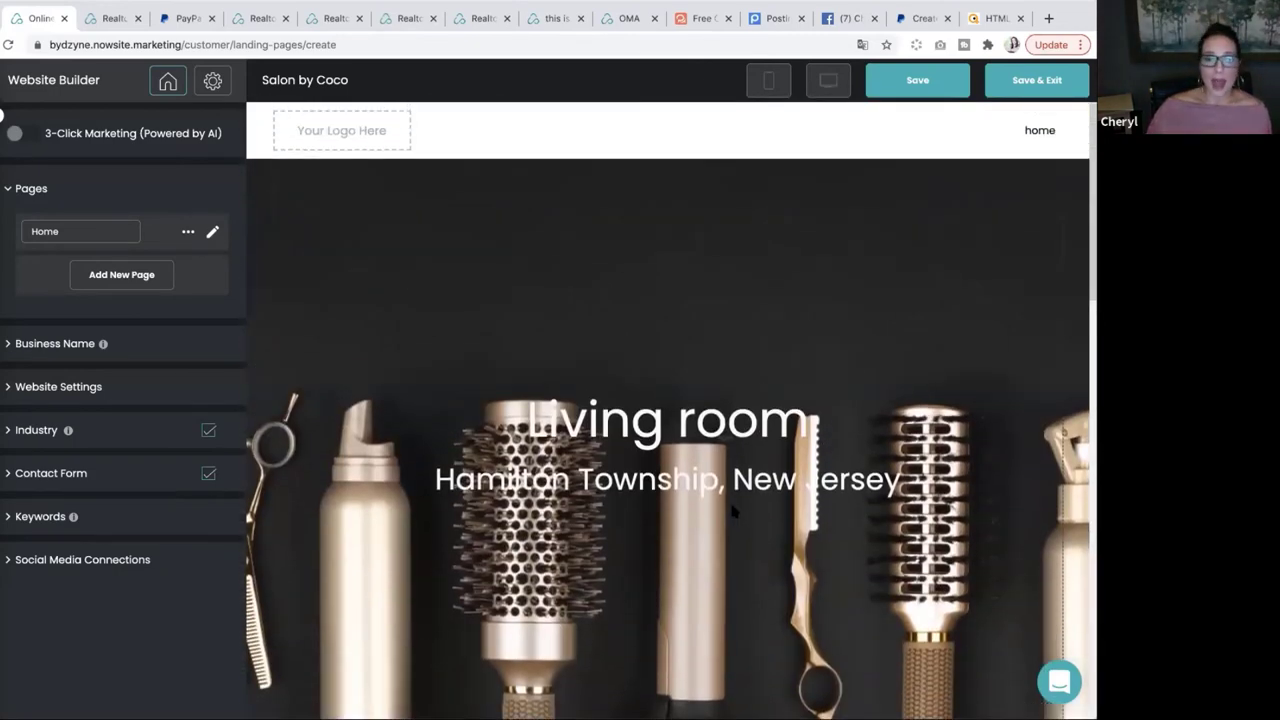
pyautogui.scroll(-1, 732, 510)
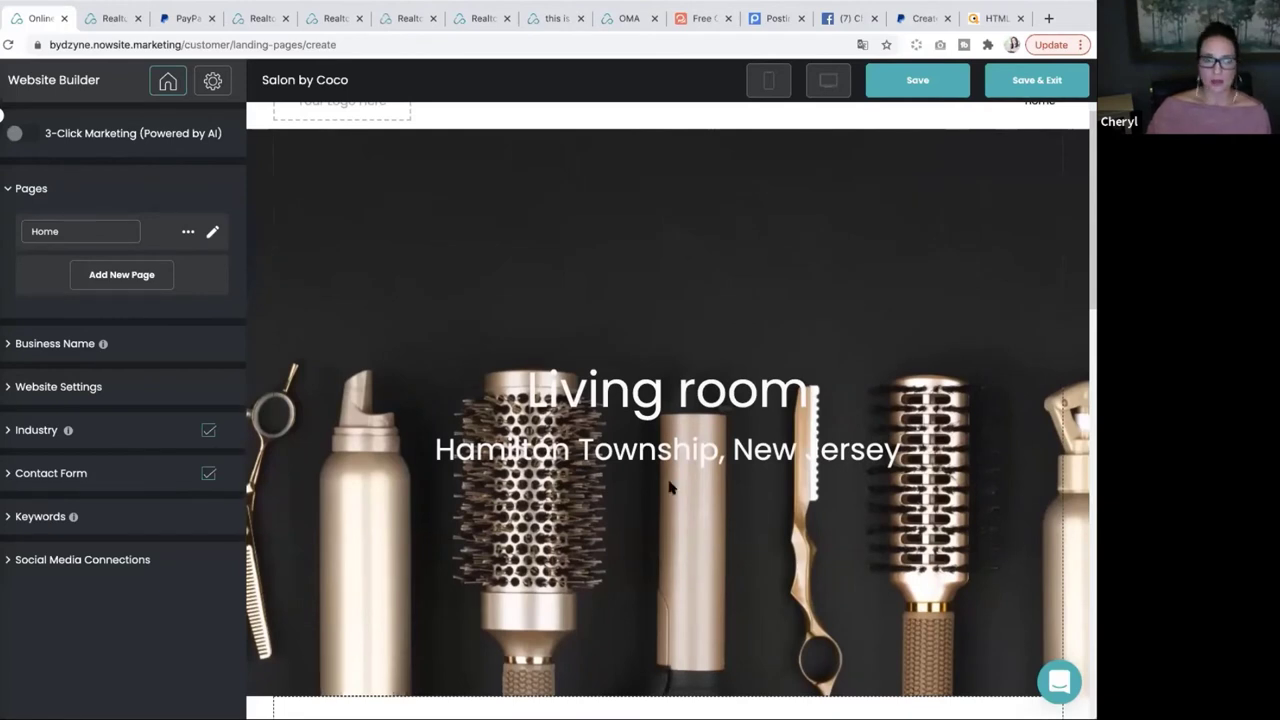
pyautogui.scroll(-2, 429, 370)
pyautogui.scroll(3, 314, 206)
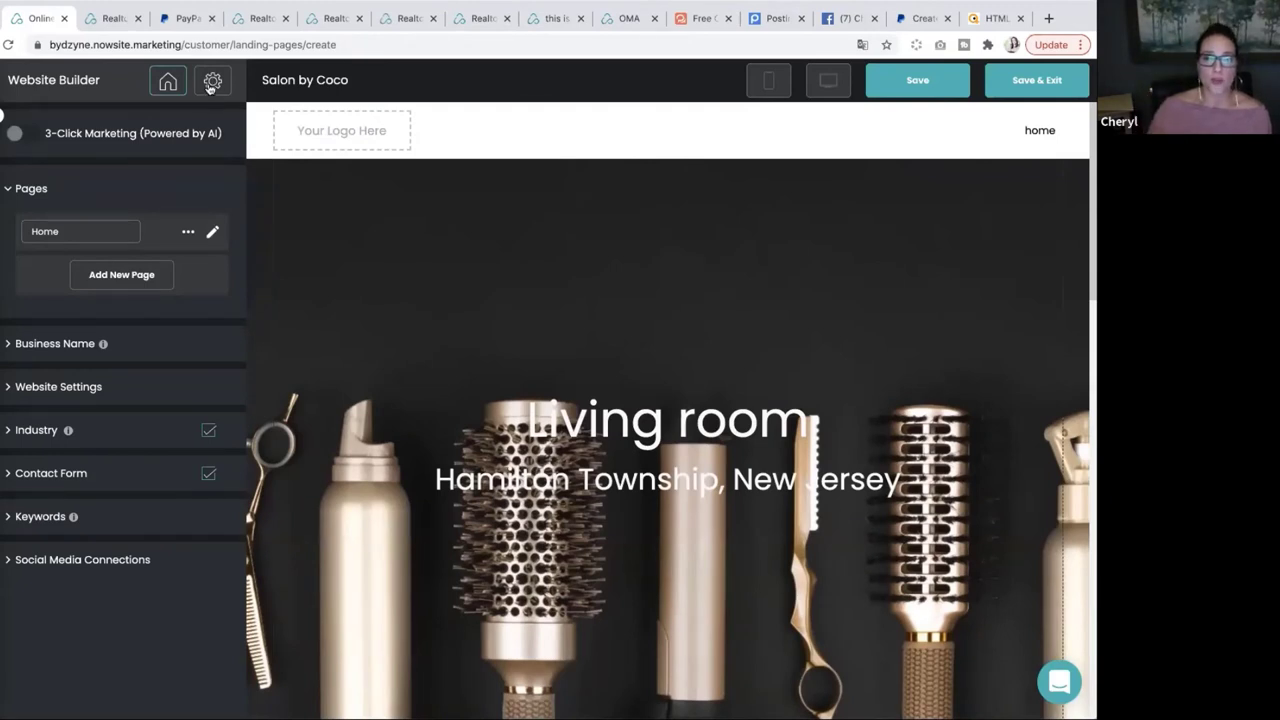
# Start a new custom code entry in the Salon by Coco website's settings
pyautogui.click(211, 84)
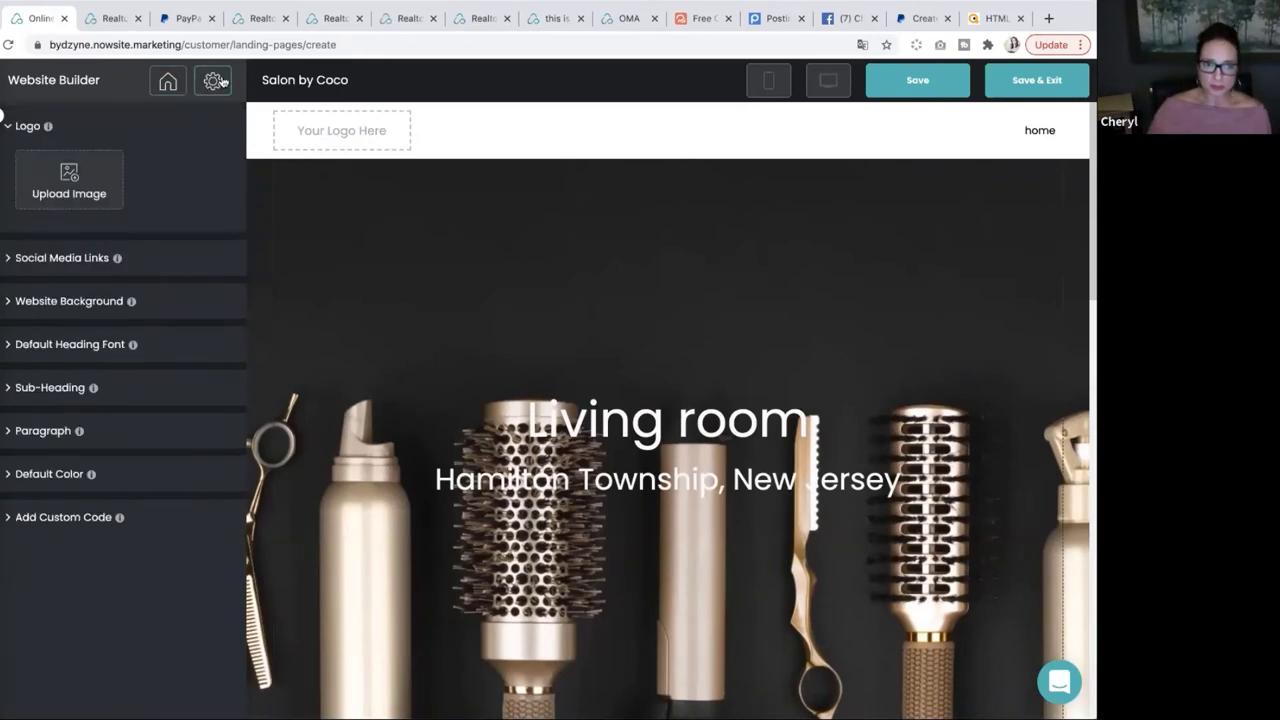
pyautogui.click(84, 518)
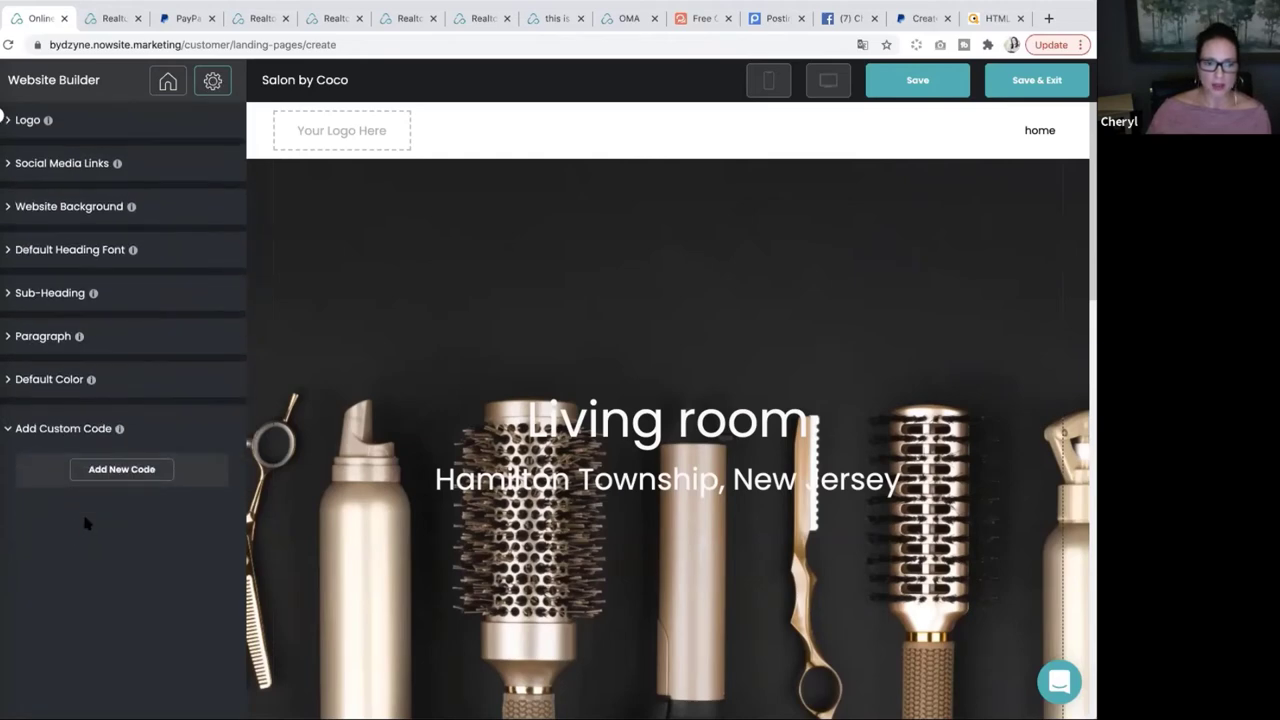
pyautogui.click(120, 470)
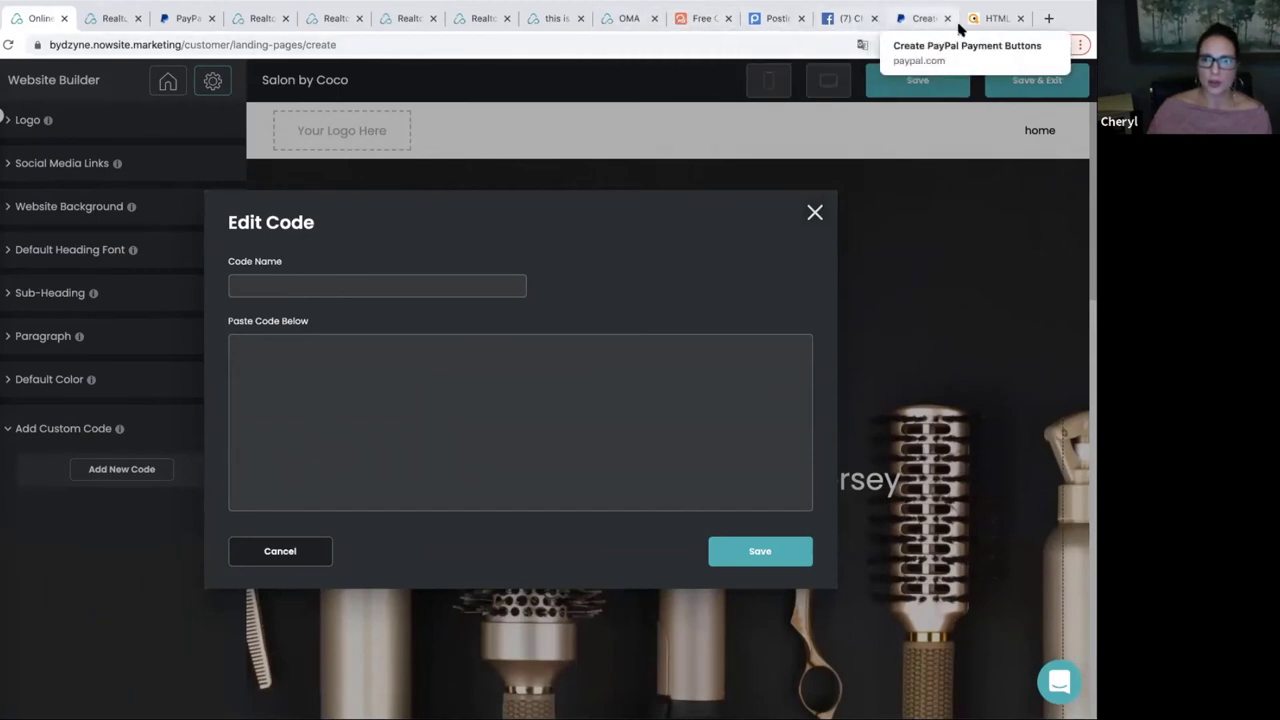
# Switch to the getbutton.io page and copy the complete GetButton.io widget code, including its closing comment
pyautogui.click(709, 22)
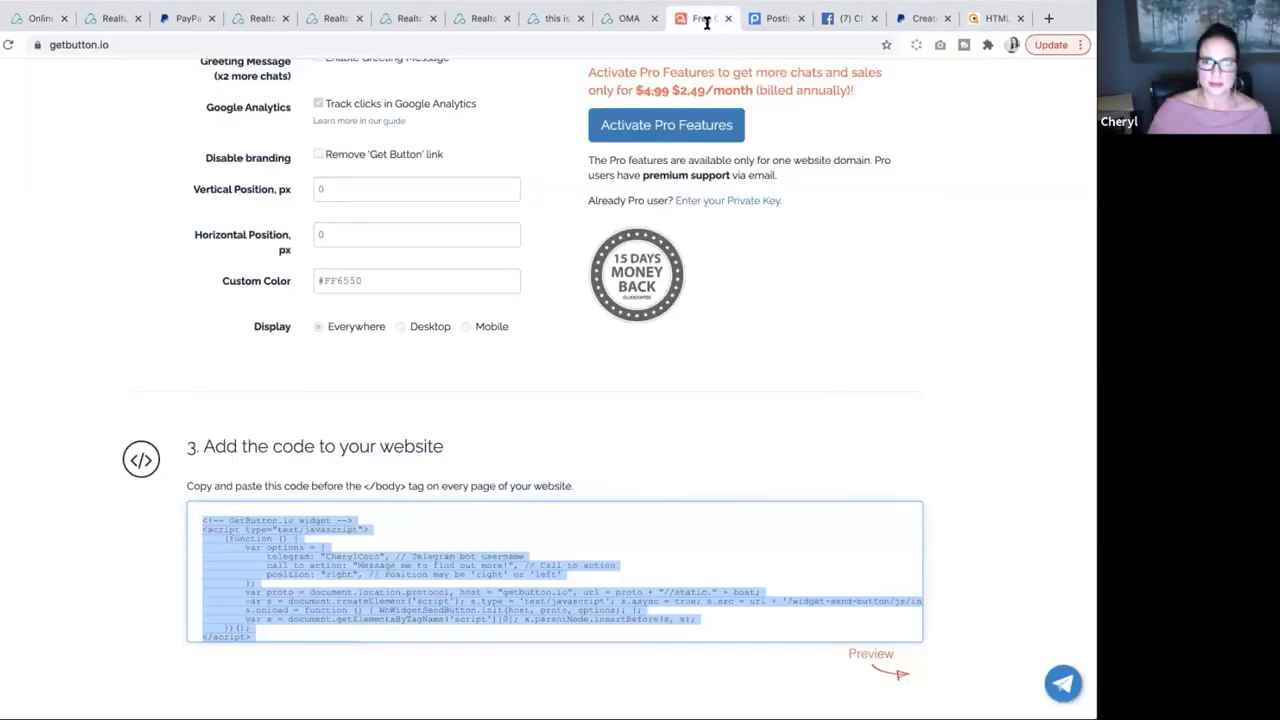
pyautogui.rightClick(256, 565)
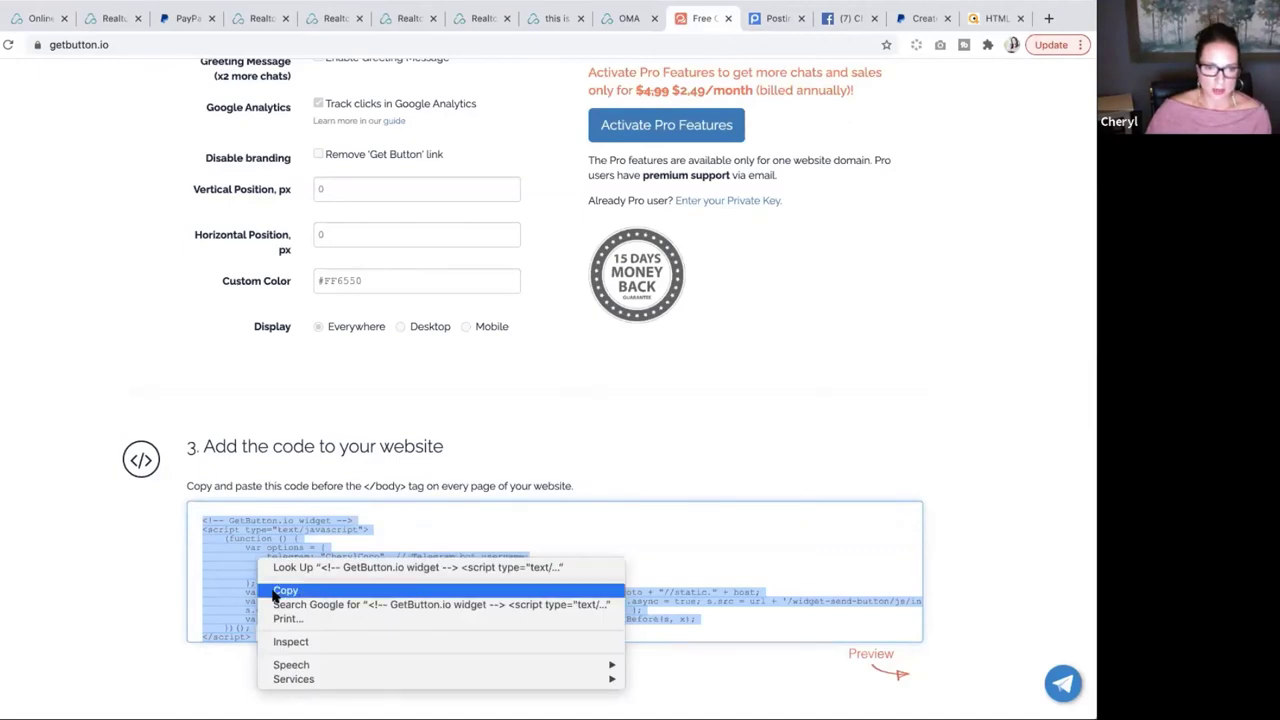
pyautogui.click(283, 590)
pyautogui.click(403, 529)
pyautogui.scroll(-1, 310, 607)
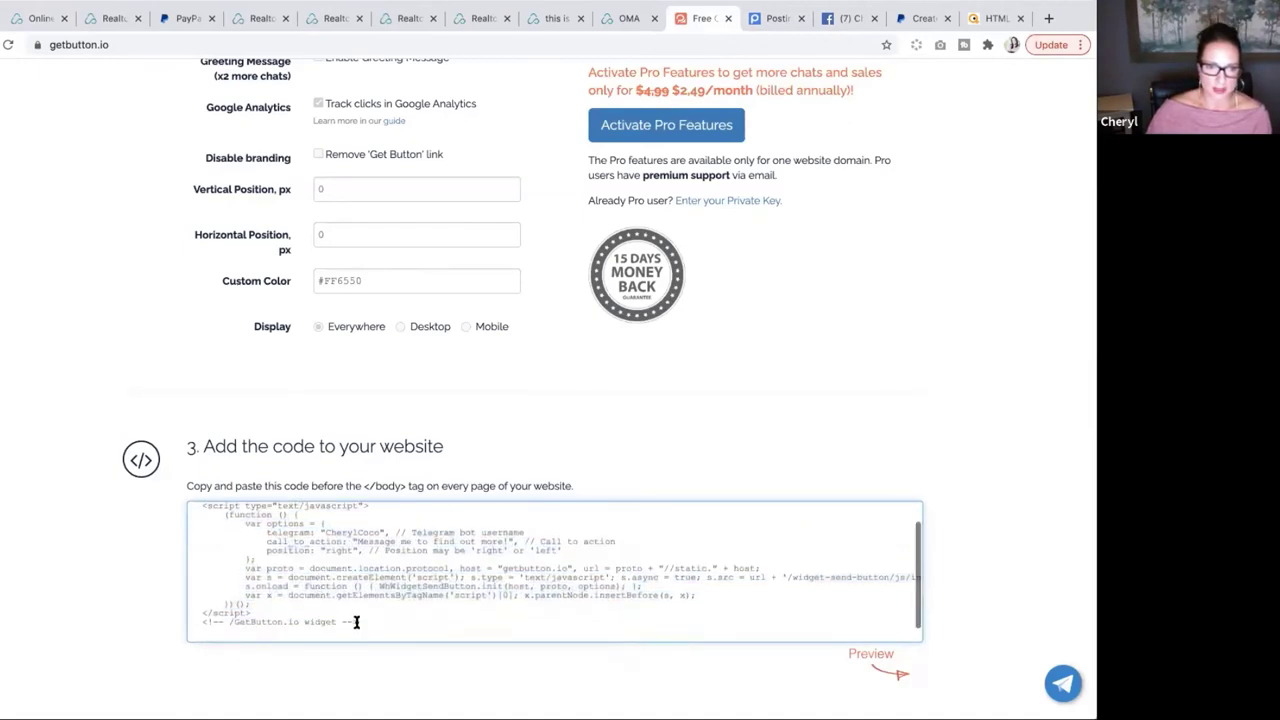
pyautogui.moveTo(358, 622); pyautogui.dragTo(198, 503)
pyautogui.rightClick(230, 565)
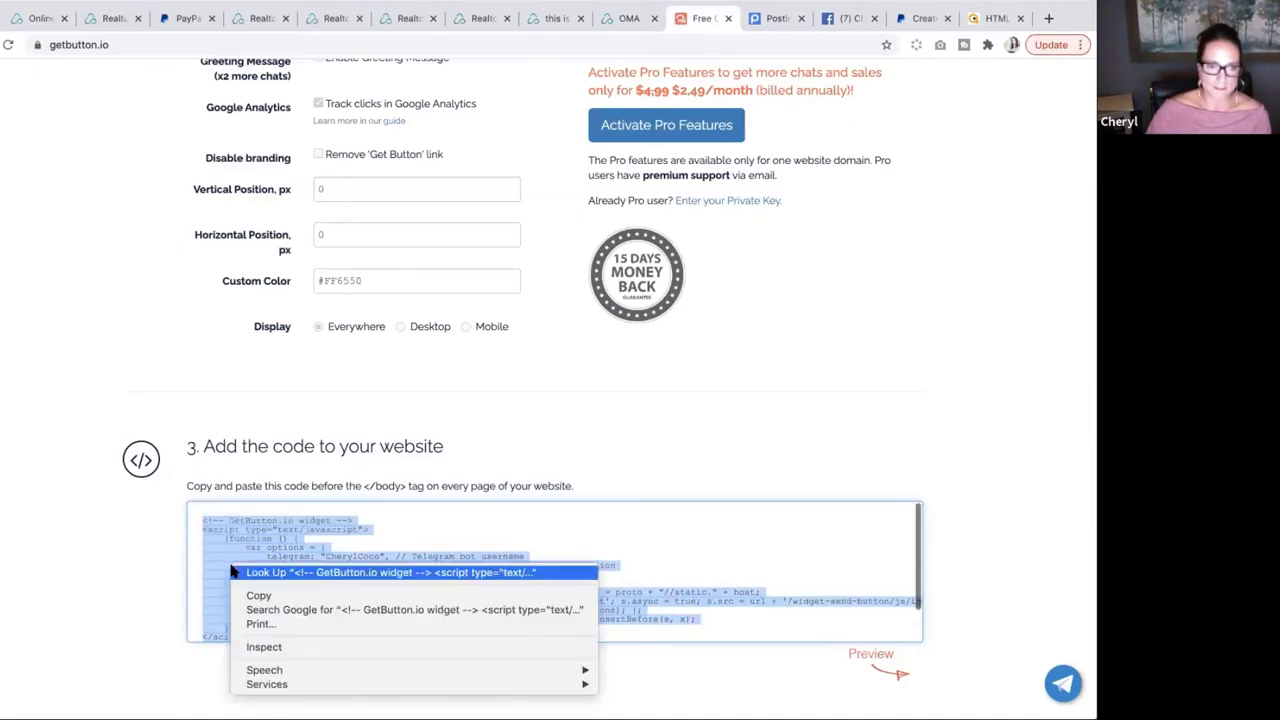
pyautogui.click(265, 595)
# Switch back to the Website Builder, paste the widget code into the custom code entry, name it Telegram, and save the entry and website
pyautogui.click(37, 18)
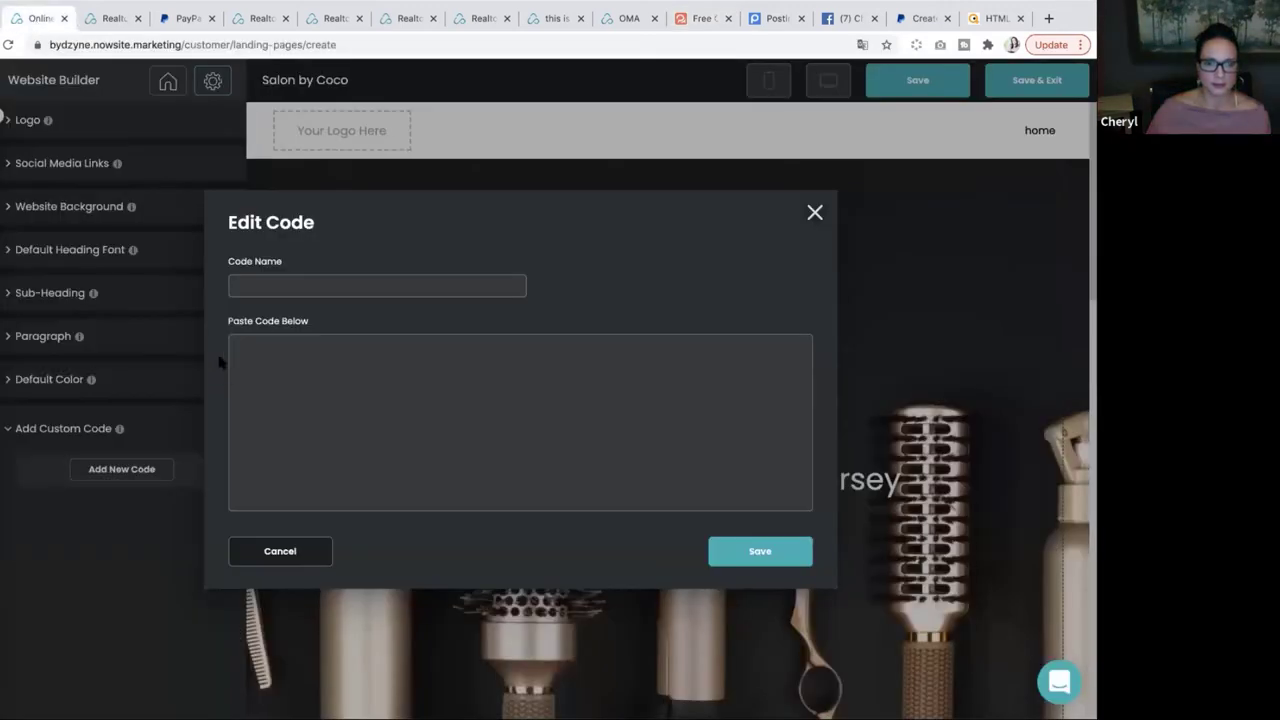
pyautogui.click(252, 356)
pyautogui.rightClick(256, 355)
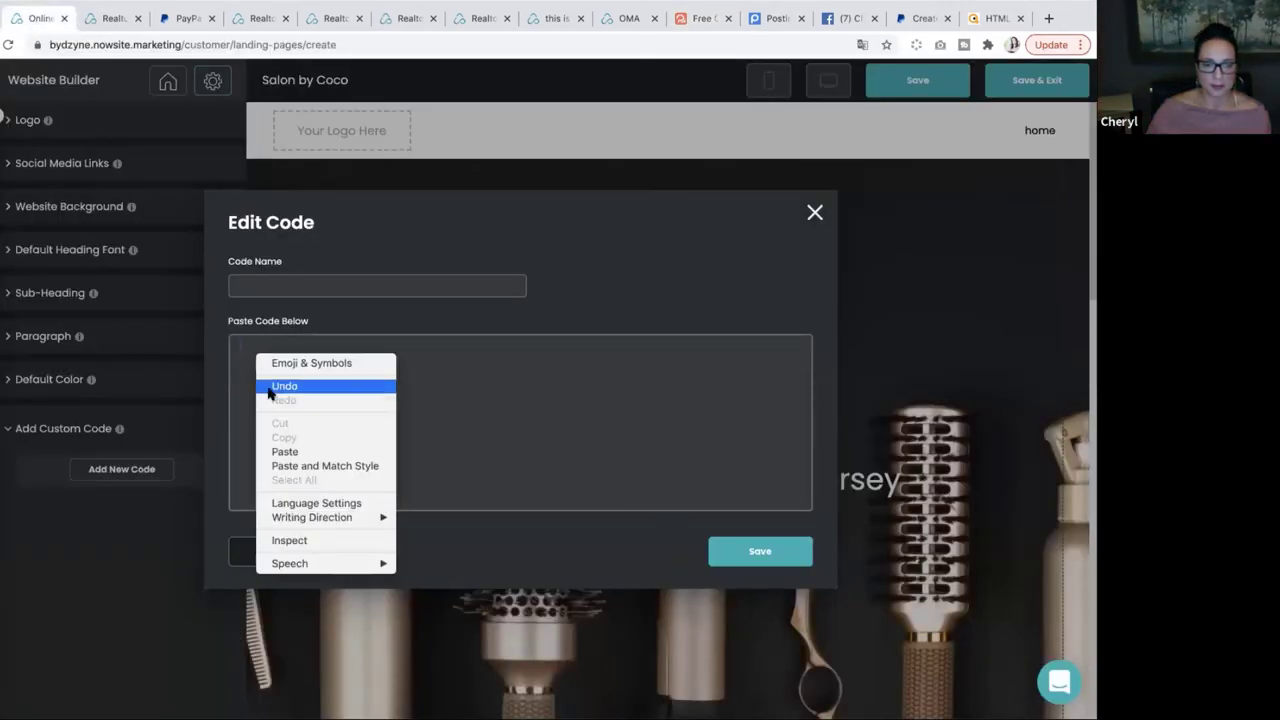
pyautogui.click(286, 452)
pyautogui.click(264, 283)
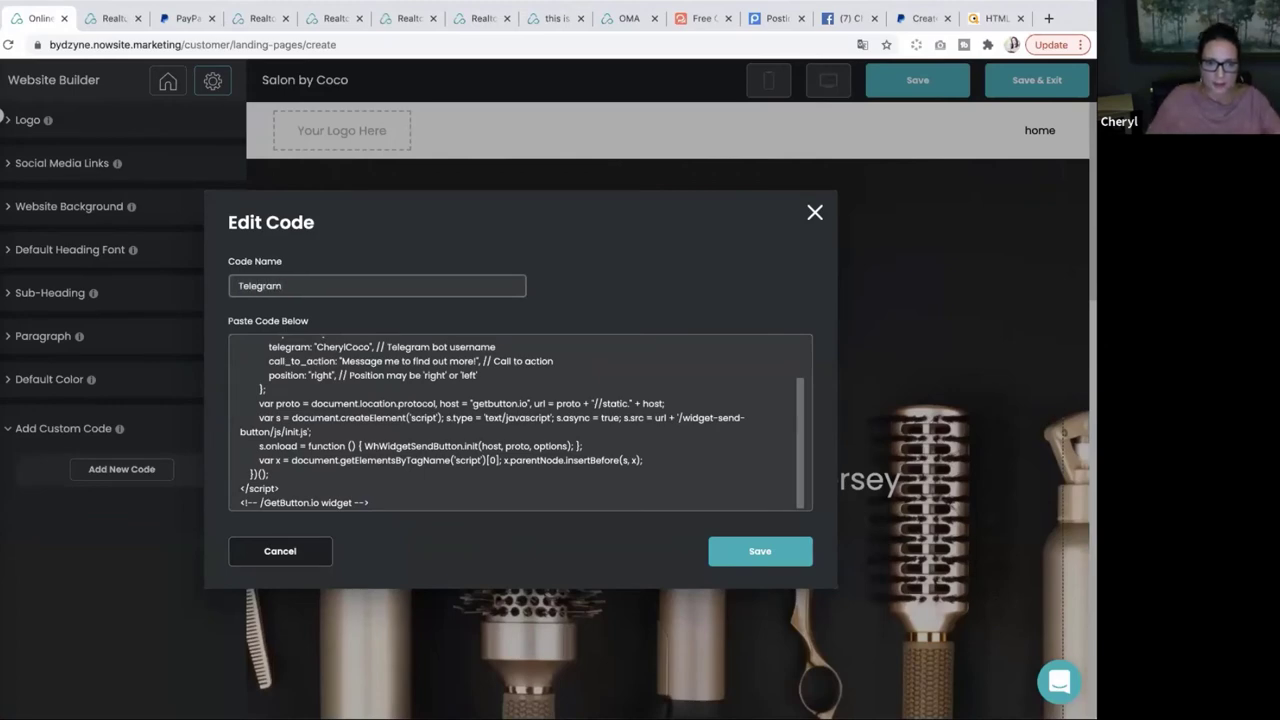
pyautogui.click(765, 563)
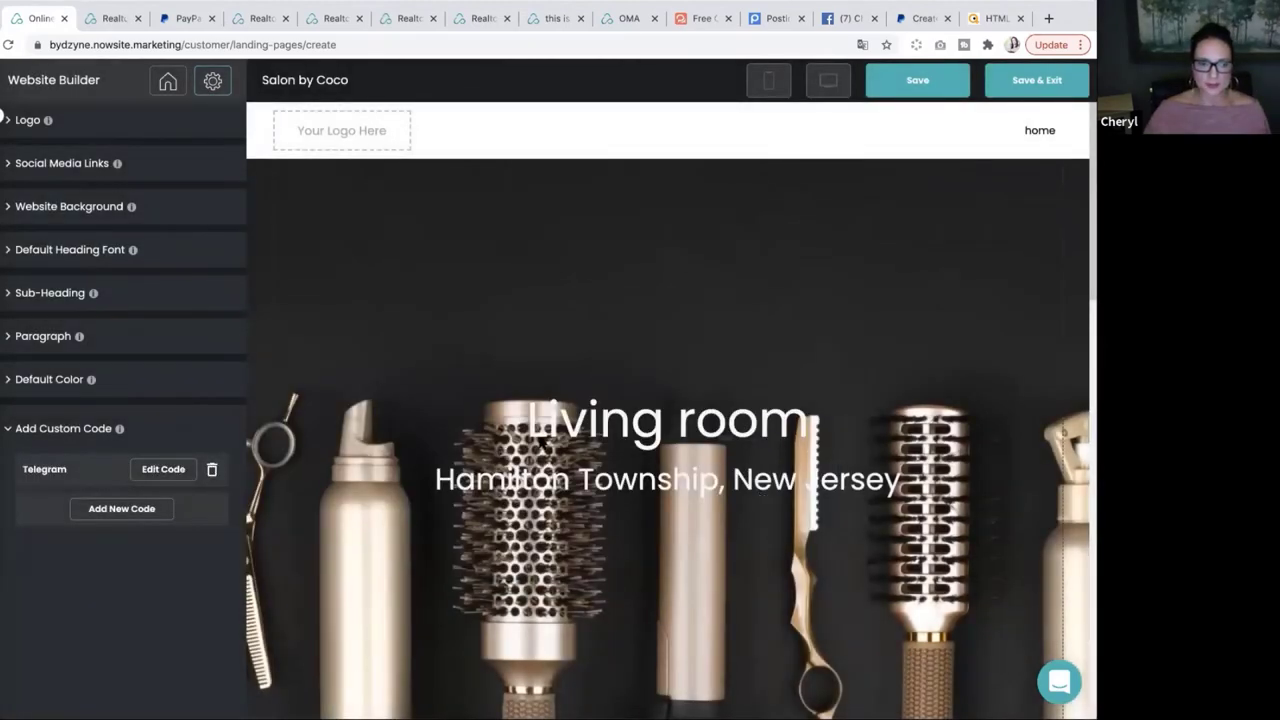
pyautogui.click(924, 86)
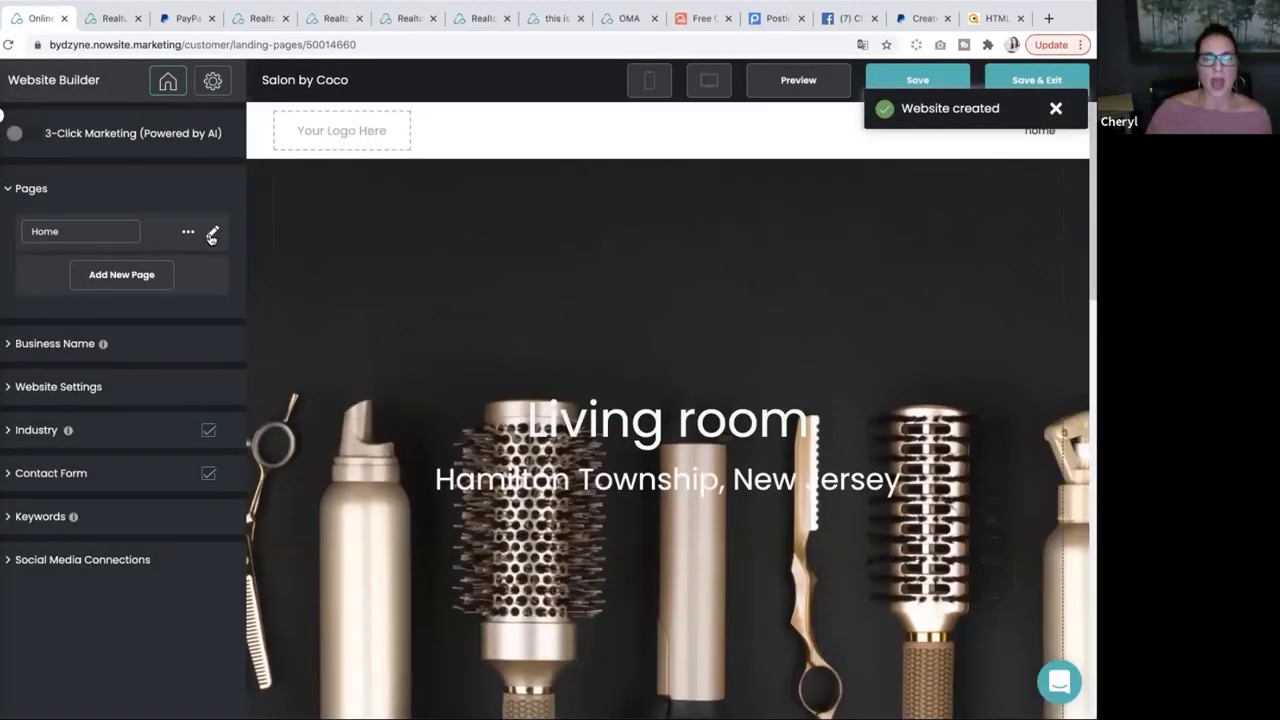
# Open the Home page for editing and look through its available blocks and page sections
pyautogui.click(211, 236)
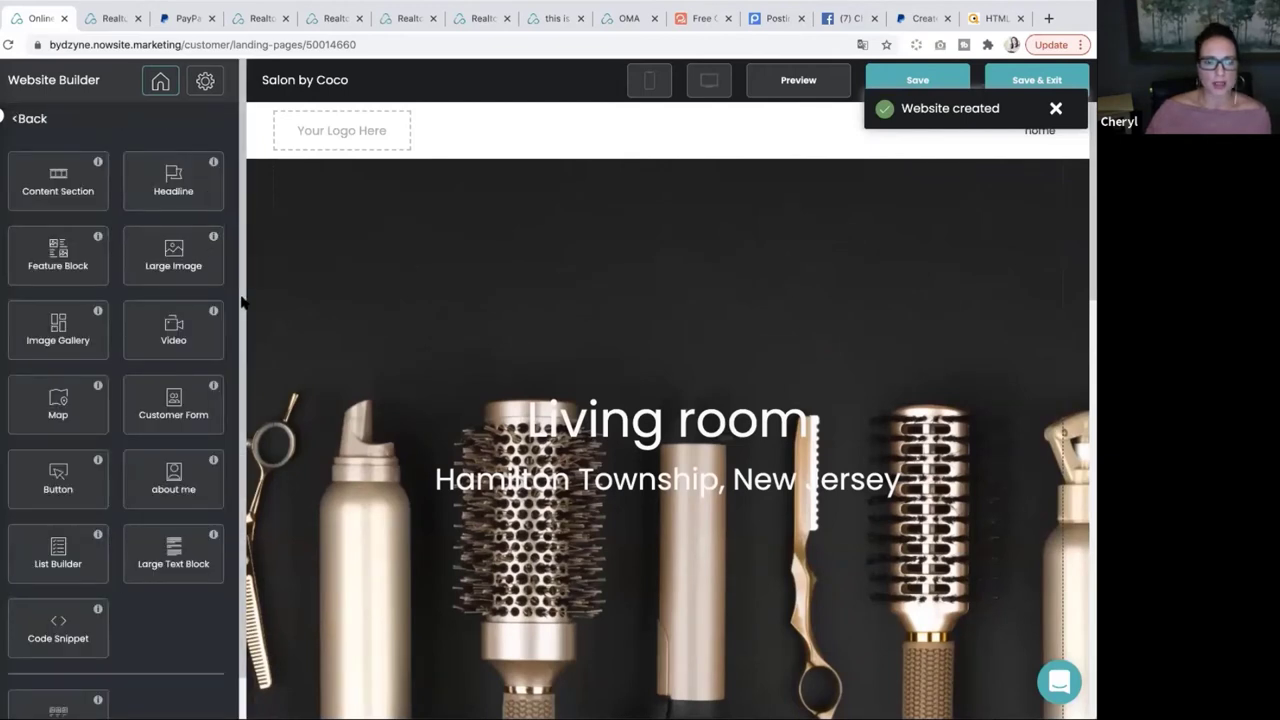
pyautogui.scroll(-1, 158, 320)
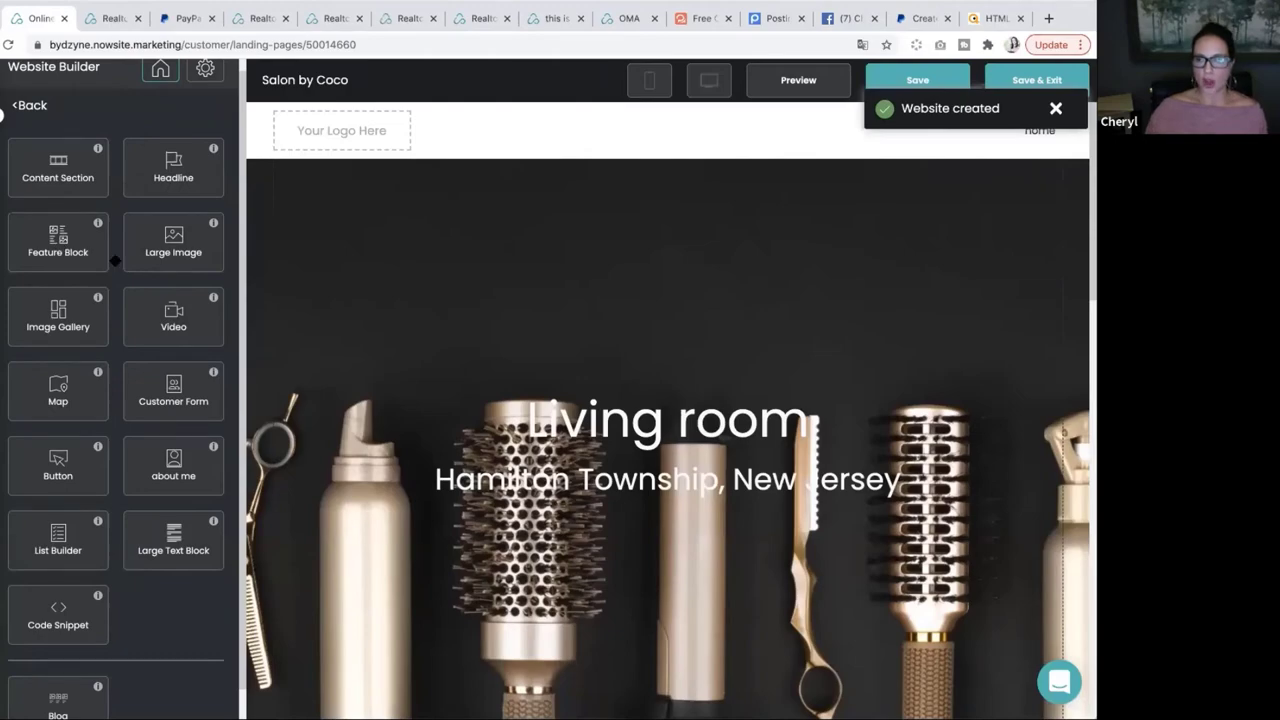
pyautogui.scroll(-5, 508, 373)
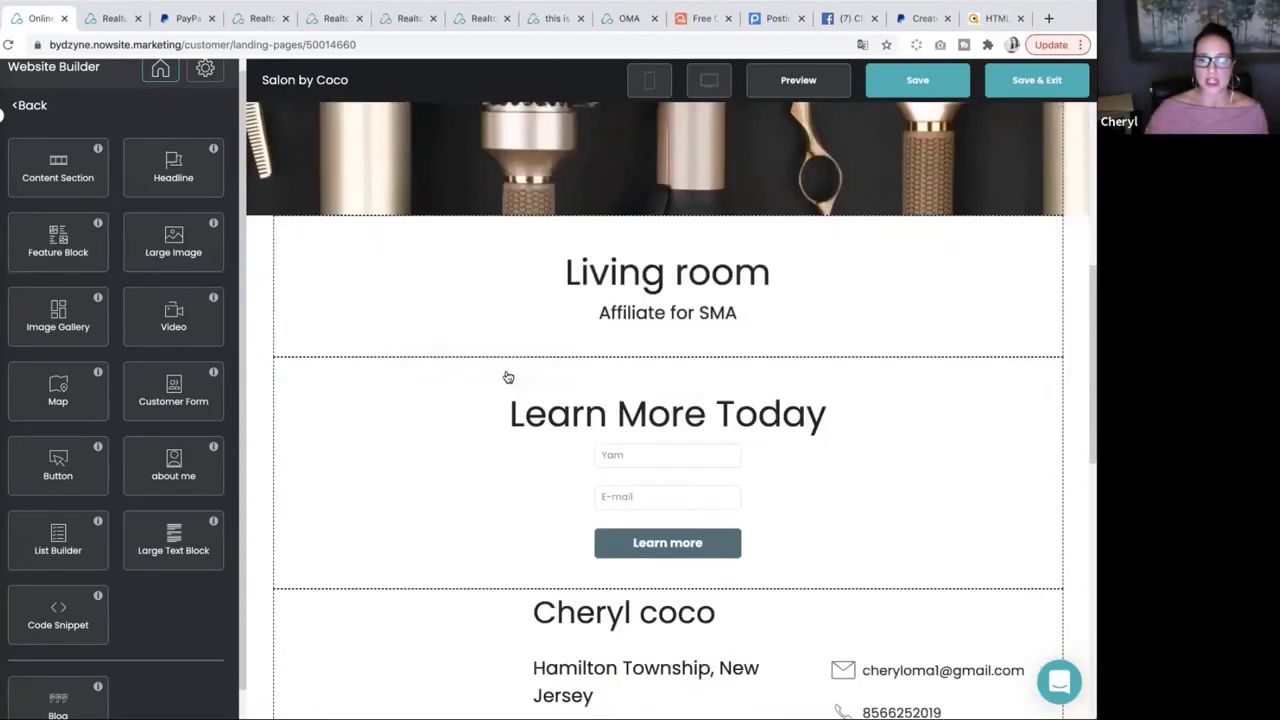
pyautogui.scroll(-8, 508, 376)
pyautogui.scroll(9, 507, 375)
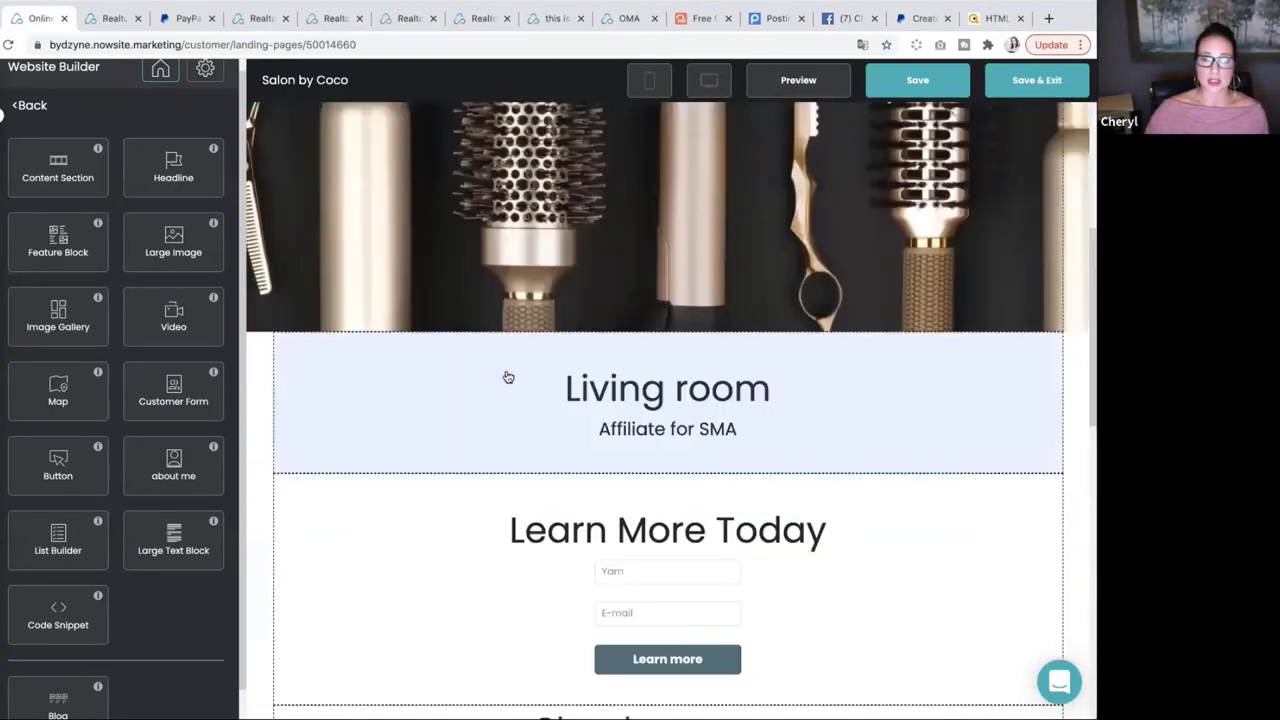
pyautogui.scroll(5, 508, 376)
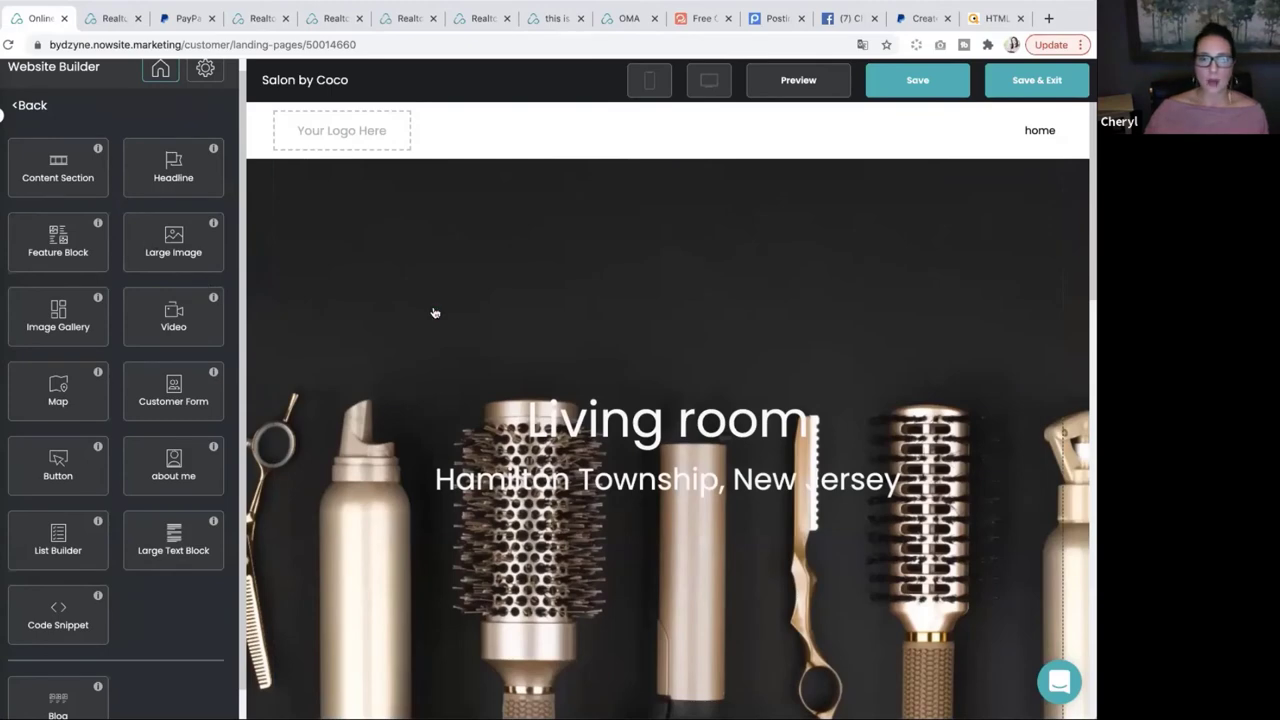
# Insert a Code Snippet block above the salon hero image on the Home page
pyautogui.click(435, 313)
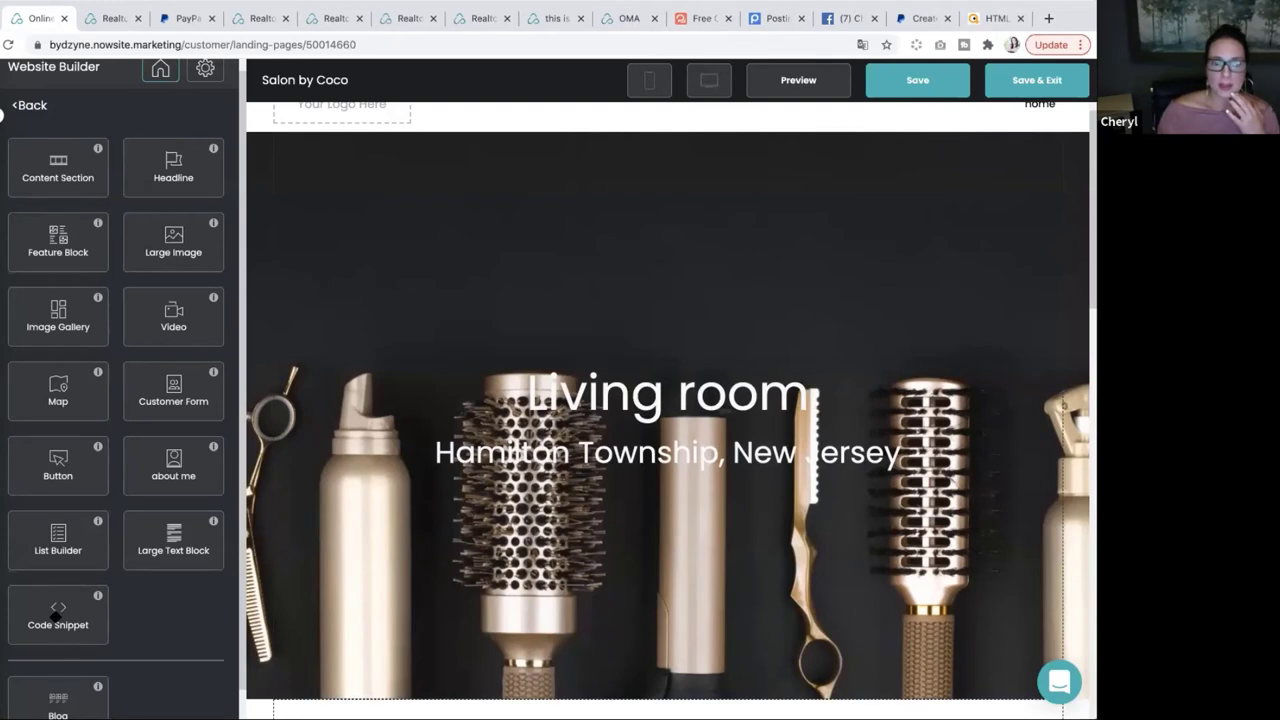
pyautogui.moveTo(58, 612); pyautogui.dragTo(600, 152)
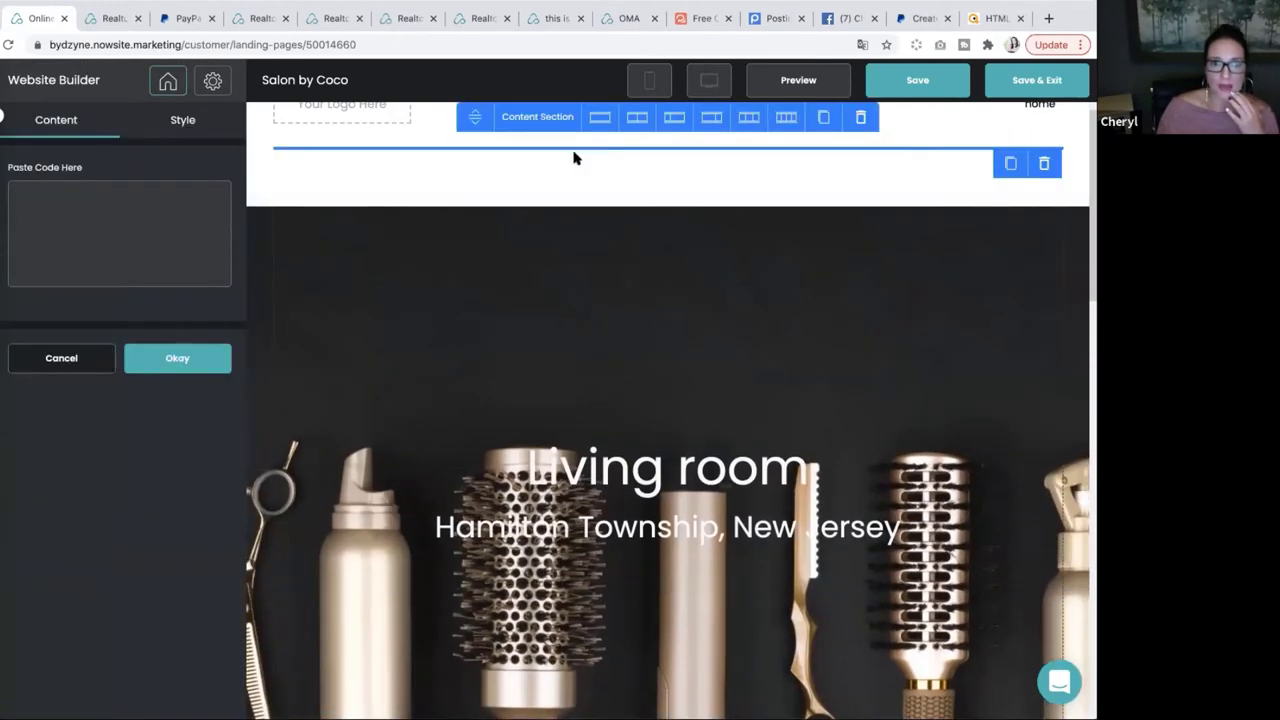
# Switch to the quackit.com HTML Codes page and open the Scrolling Text codes listed under Marquees
pyautogui.click(997, 18)
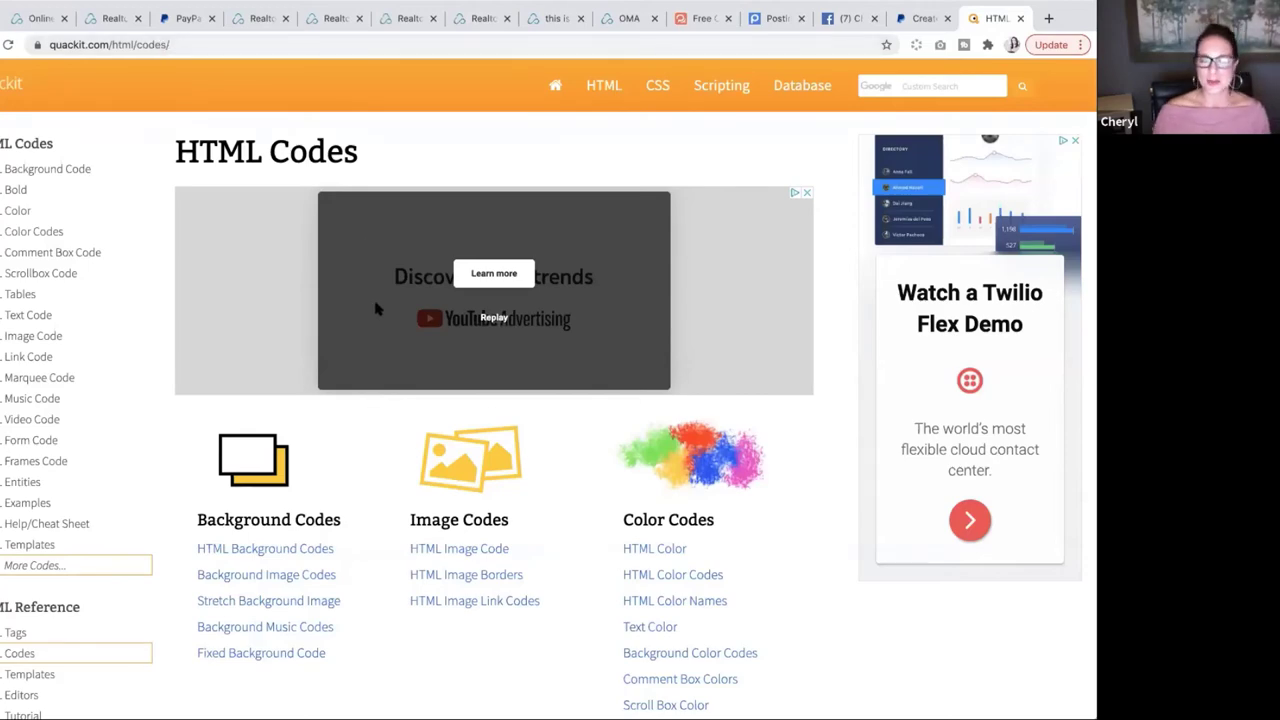
pyautogui.scroll(-1, 377, 304)
pyautogui.scroll(-8, 377, 304)
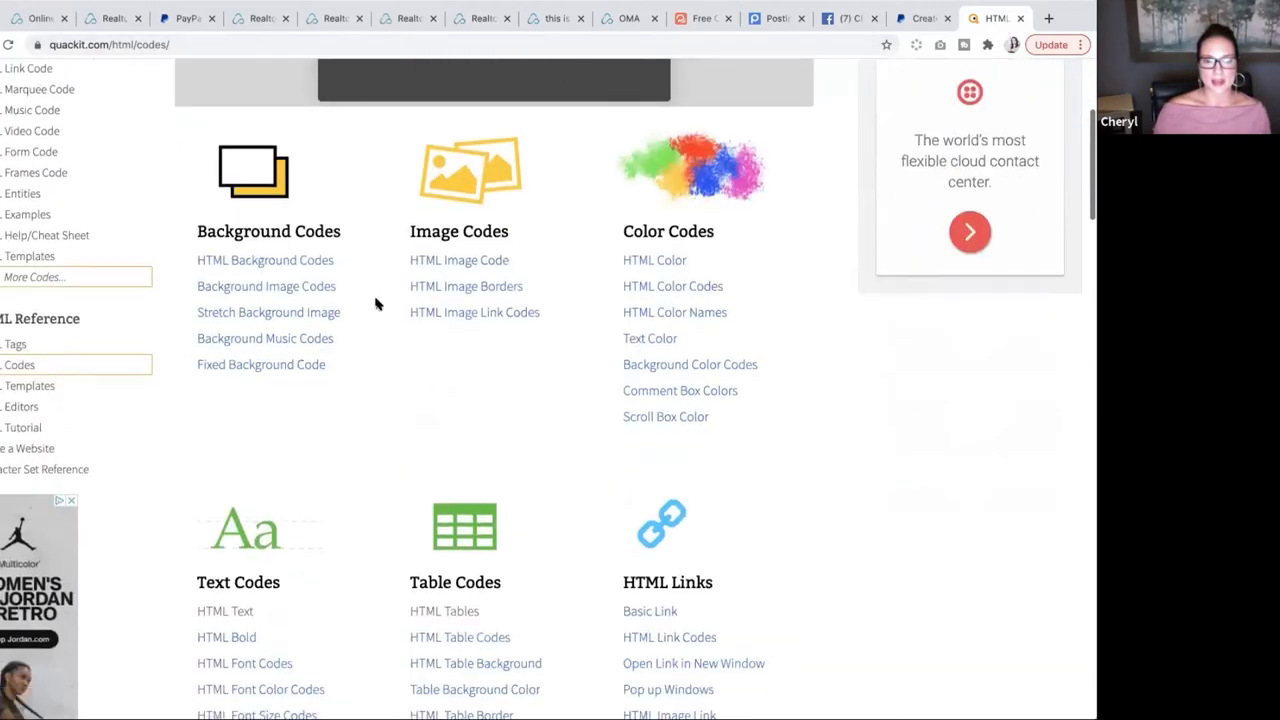
pyautogui.scroll(-1, 377, 304)
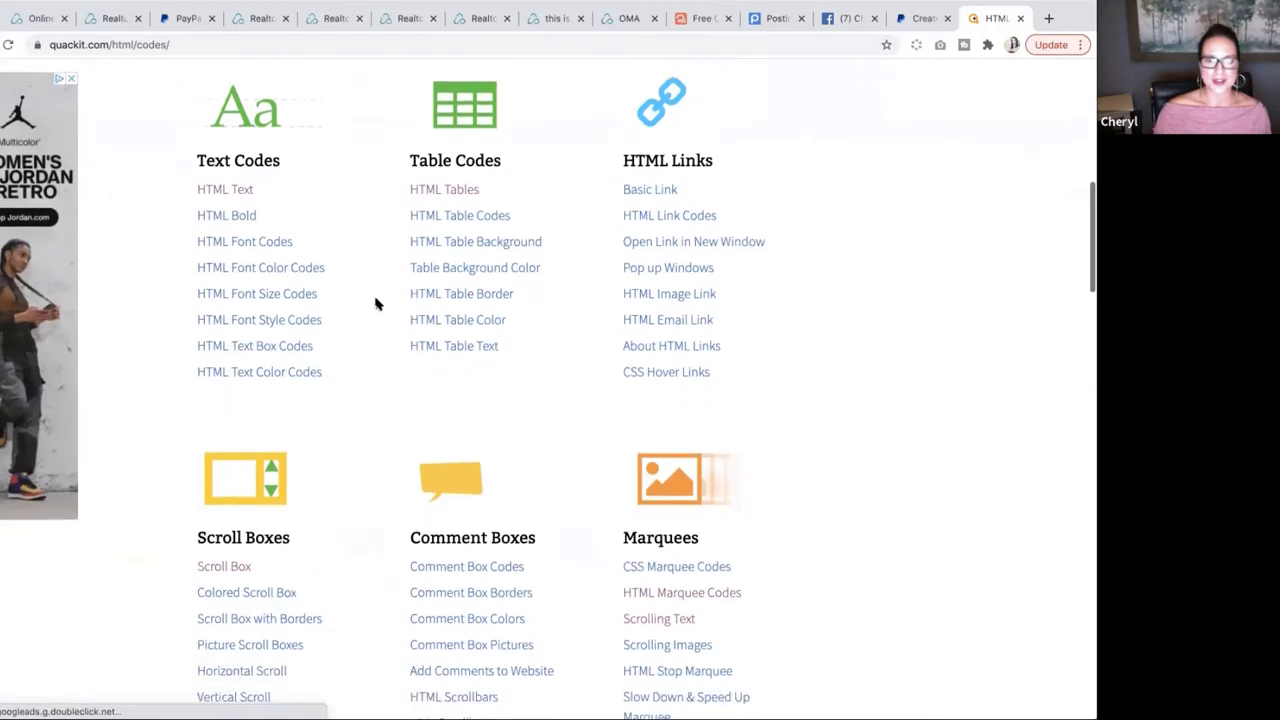
pyautogui.scroll(1, 374, 300)
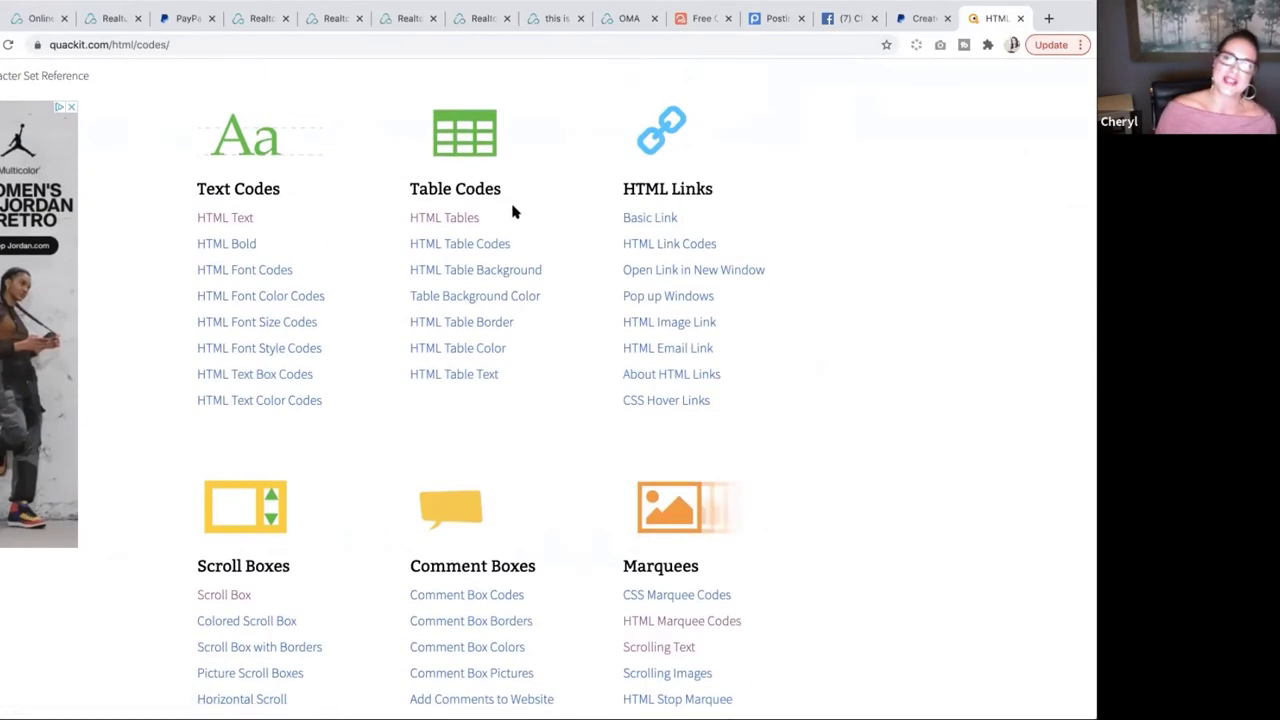
pyautogui.scroll(-4, 580, 297)
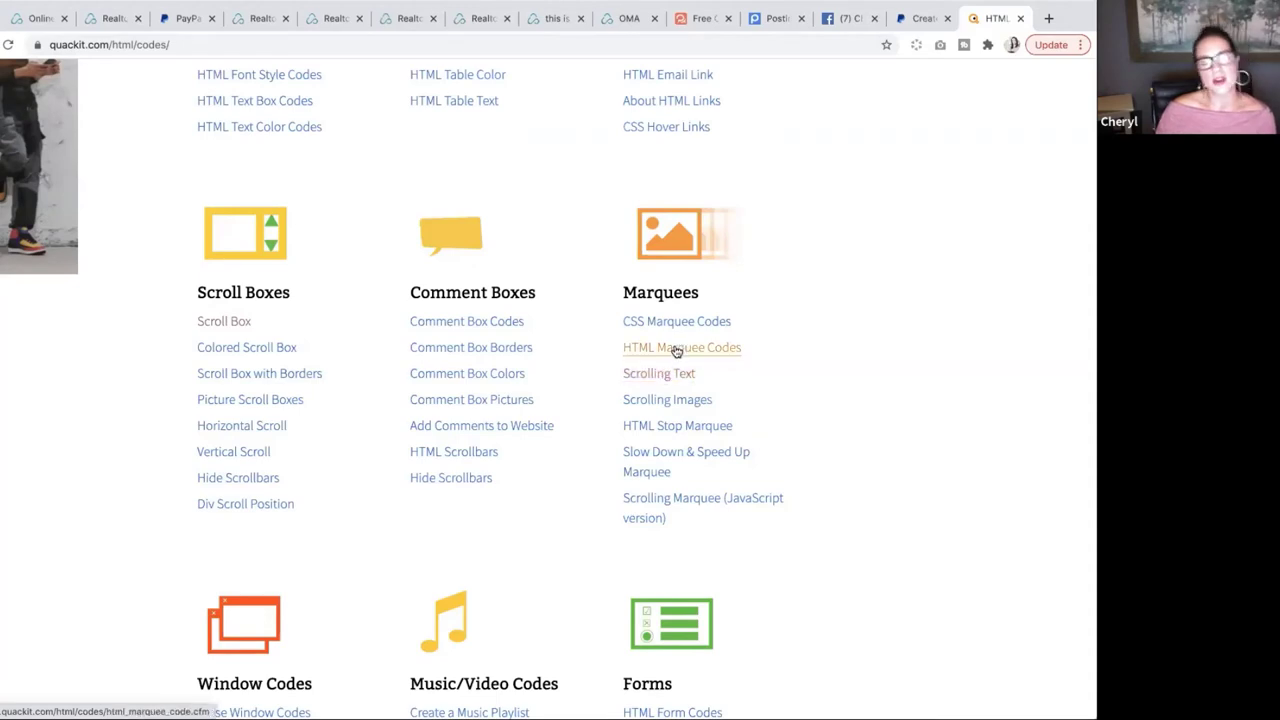
pyautogui.click(662, 373)
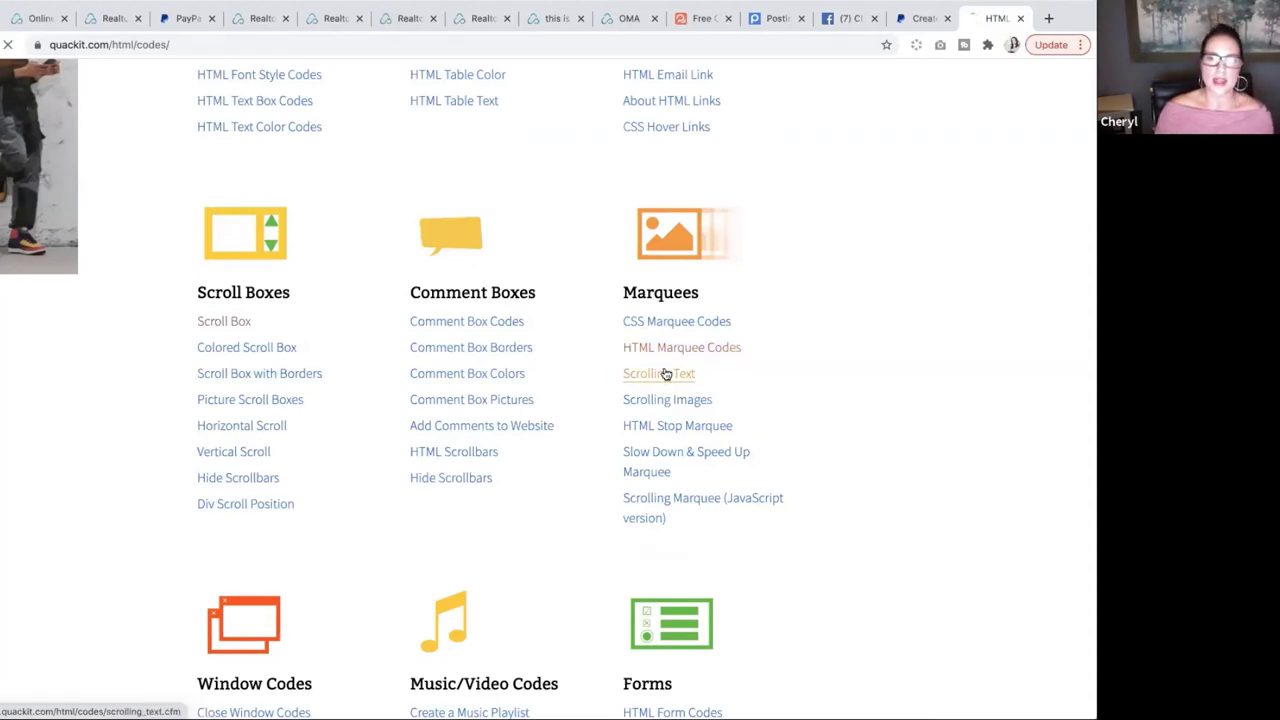
# Examine the code and preview of the Scrolling Text using CSS example
pyautogui.scroll(-2, 644, 357)
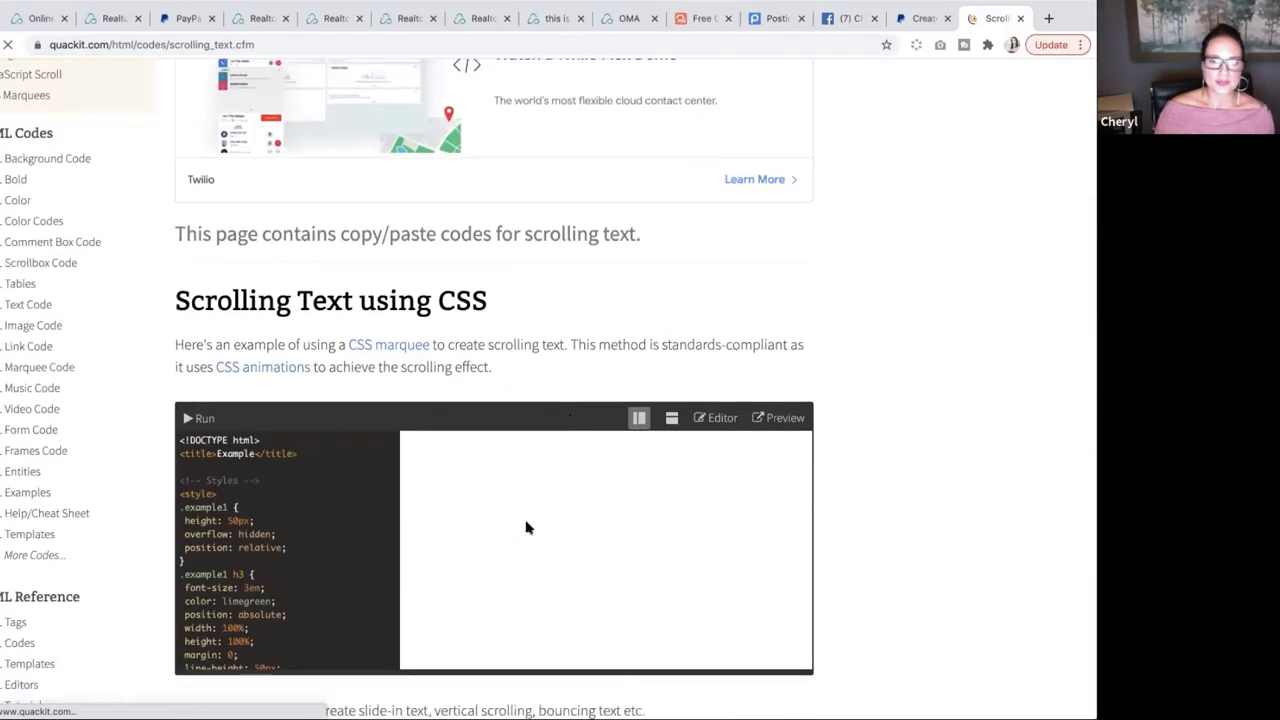
pyautogui.scroll(-1, 229, 508)
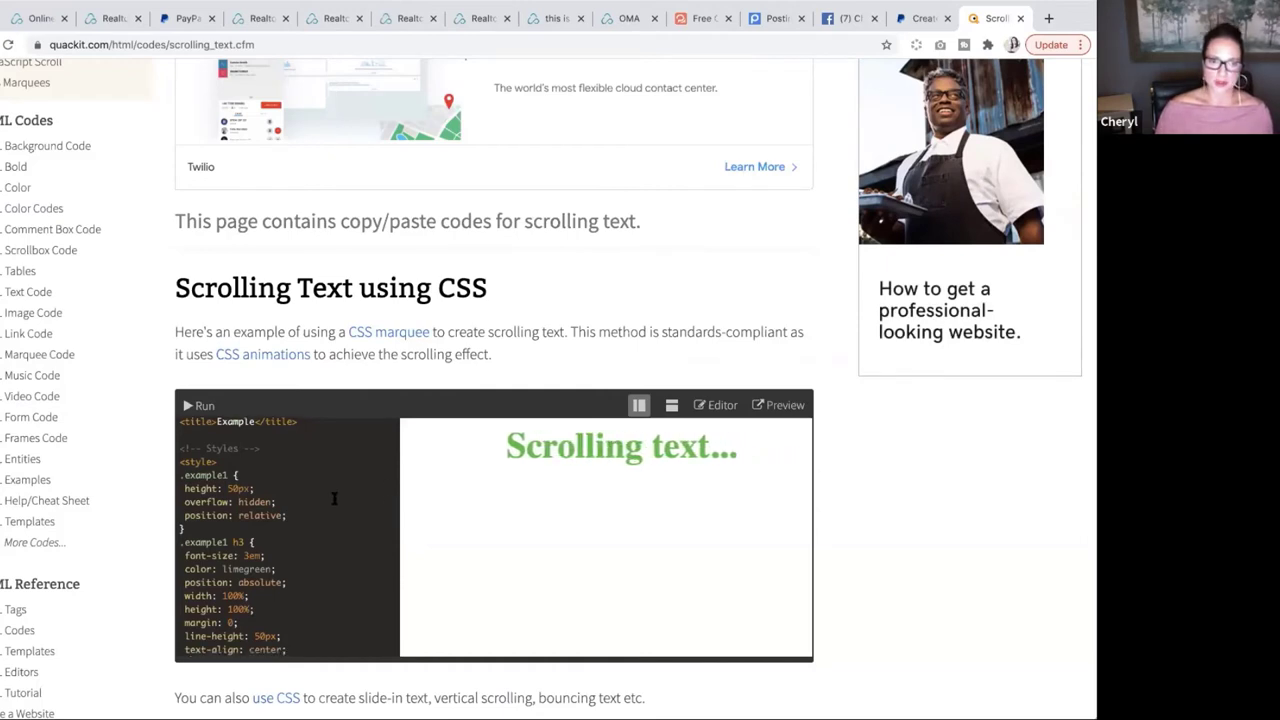
pyautogui.scroll(-3, 272, 511)
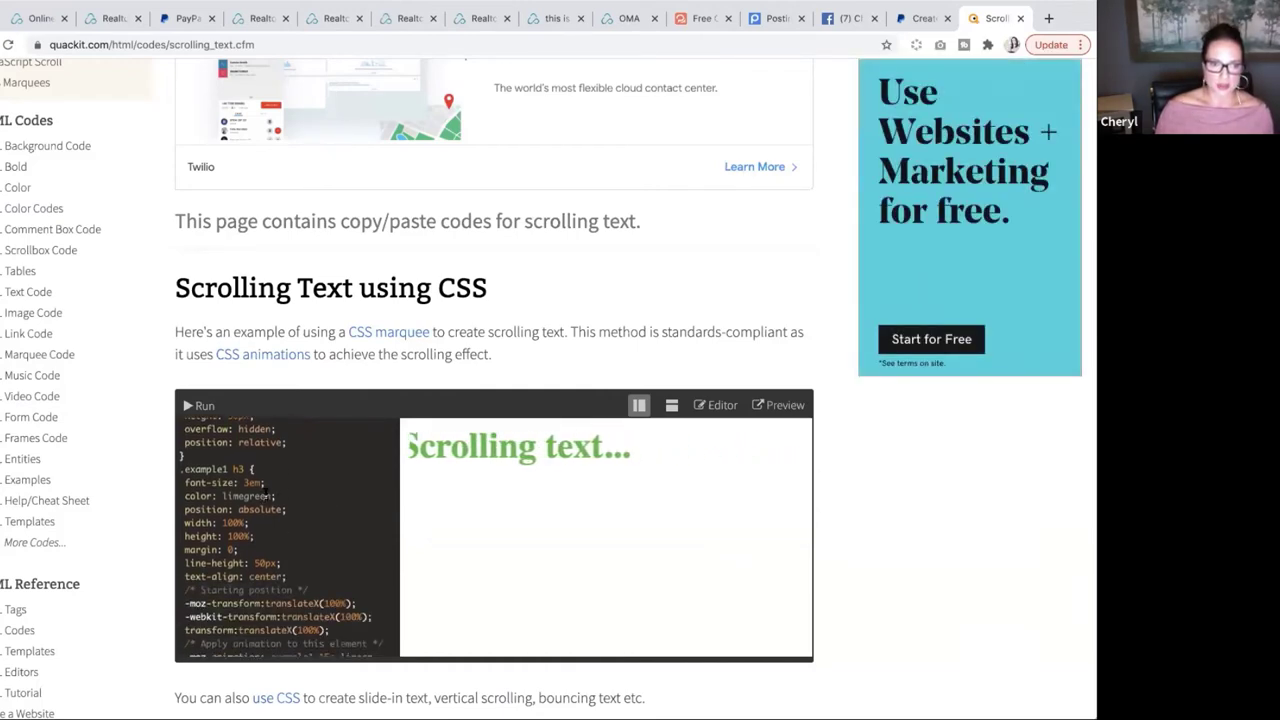
pyautogui.scroll(3, 268, 496)
pyautogui.scroll(-4, 250, 490)
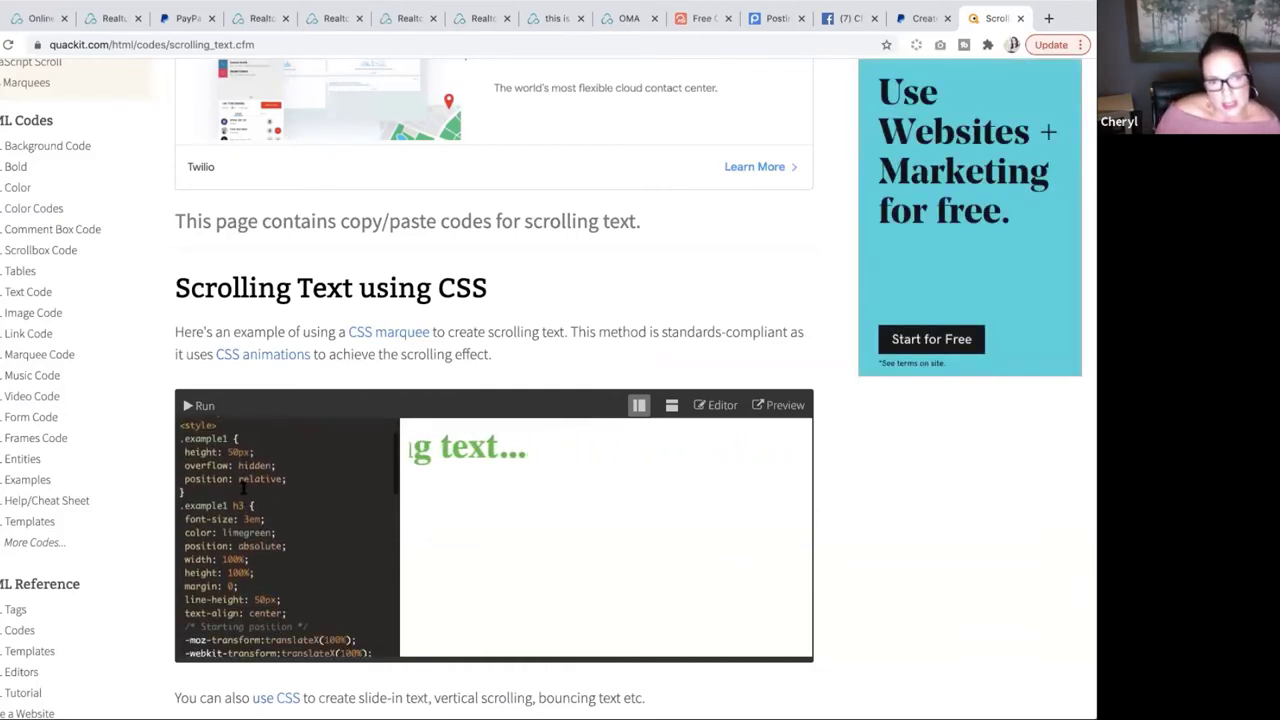
pyautogui.scroll(-6, 242, 487)
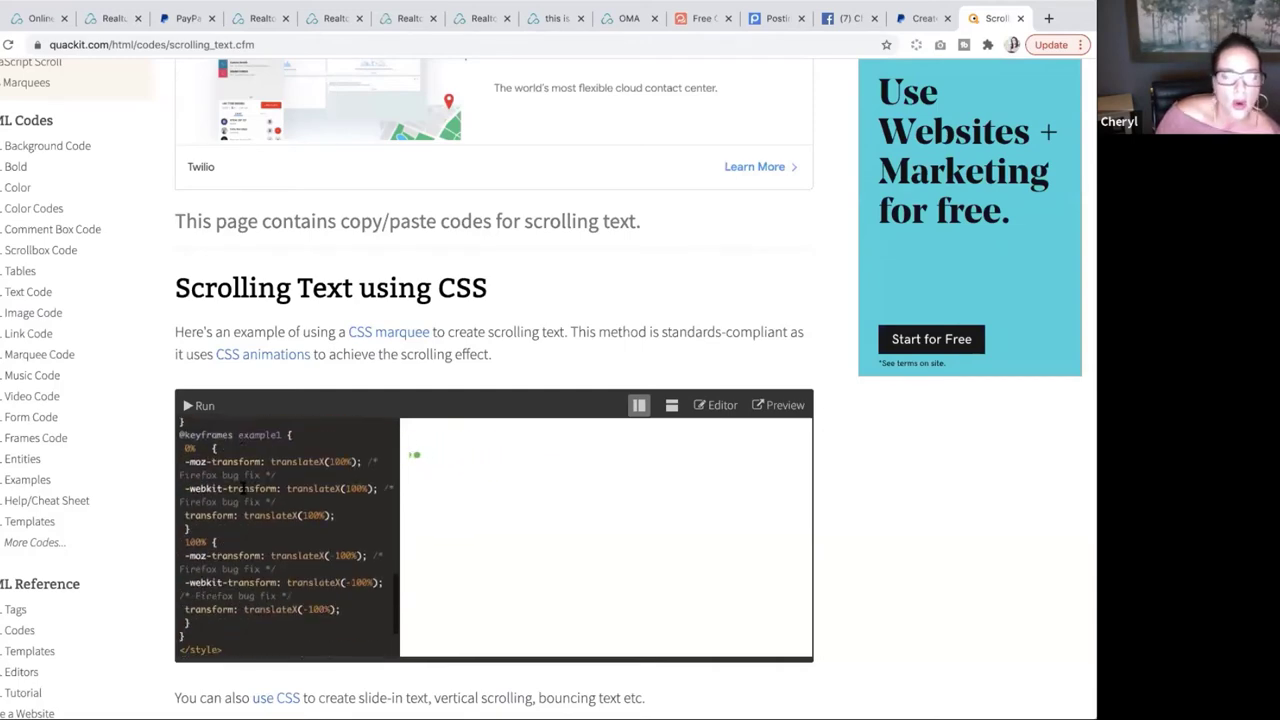
pyautogui.scroll(-3, 242, 489)
pyautogui.scroll(3, 244, 492)
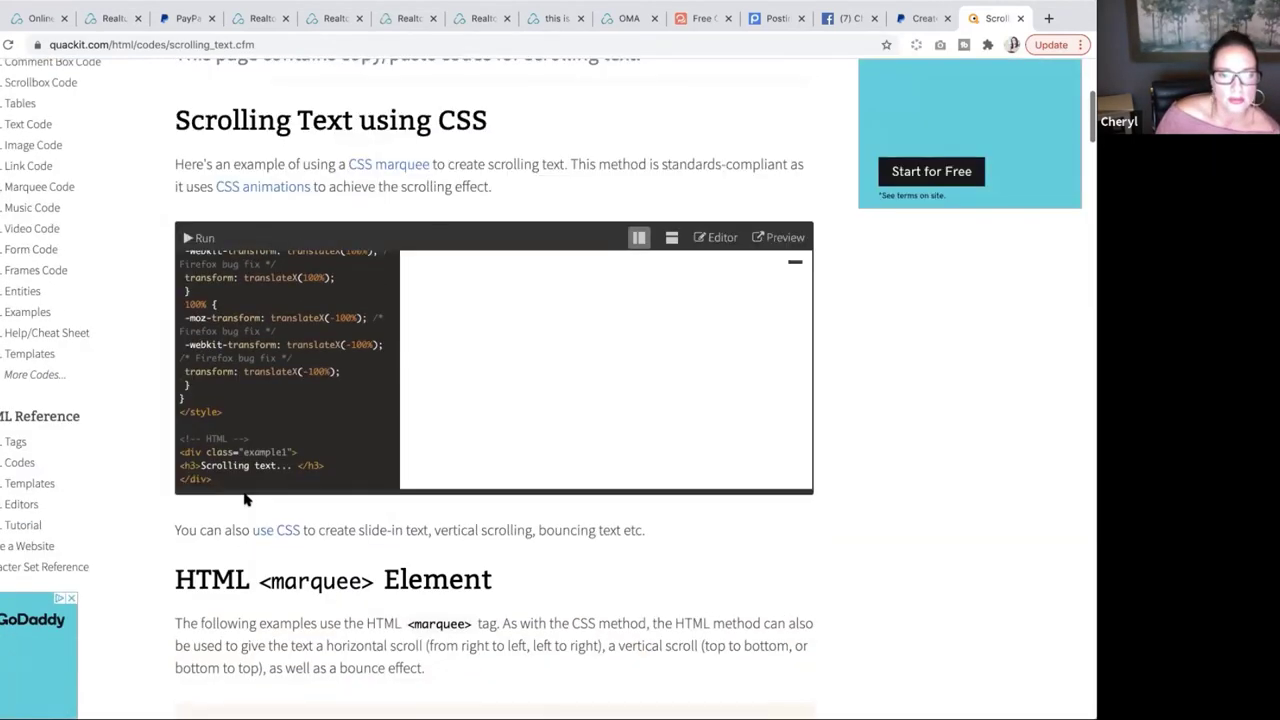
pyautogui.scroll(5, 245, 498)
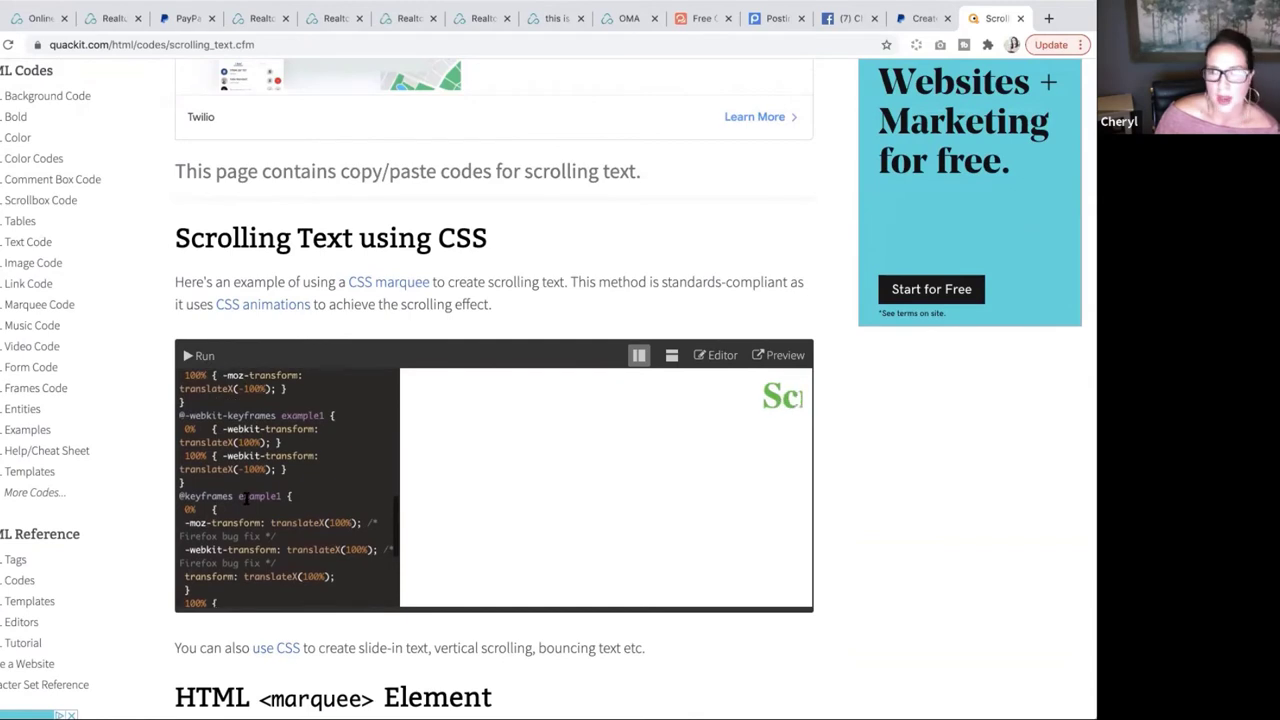
pyautogui.scroll(8, 245, 497)
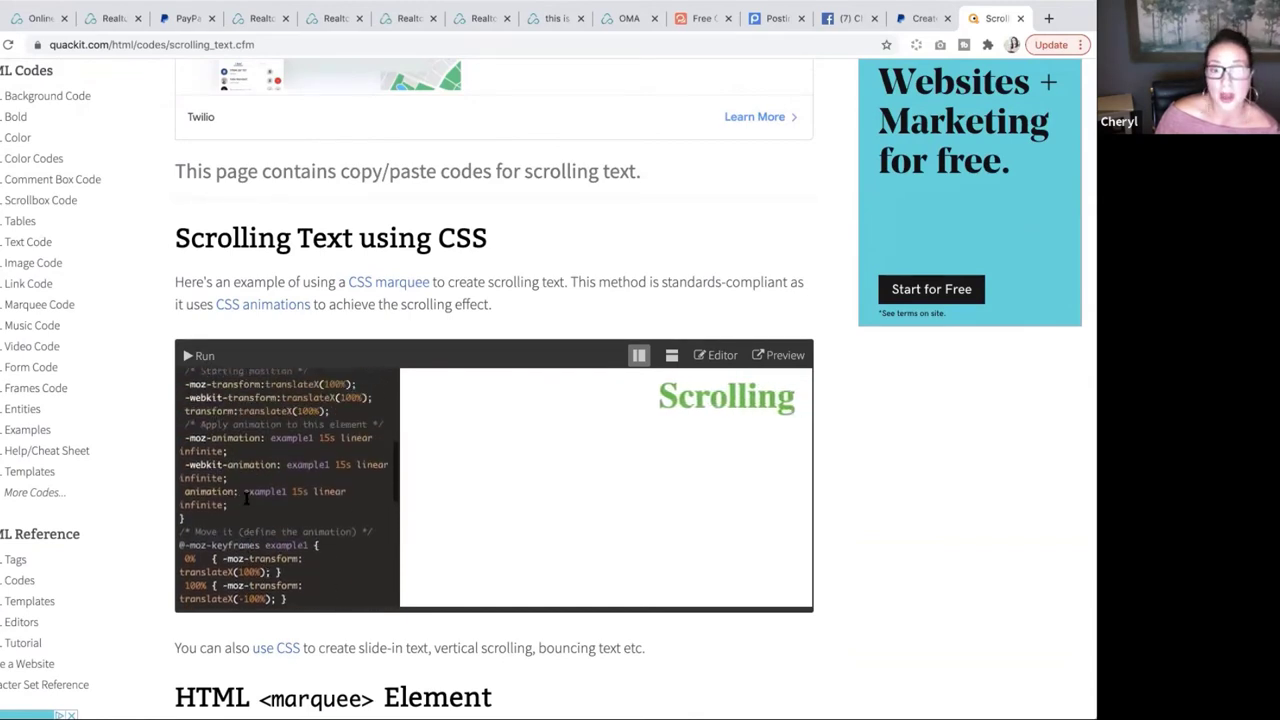
pyautogui.scroll(-1, 250, 493)
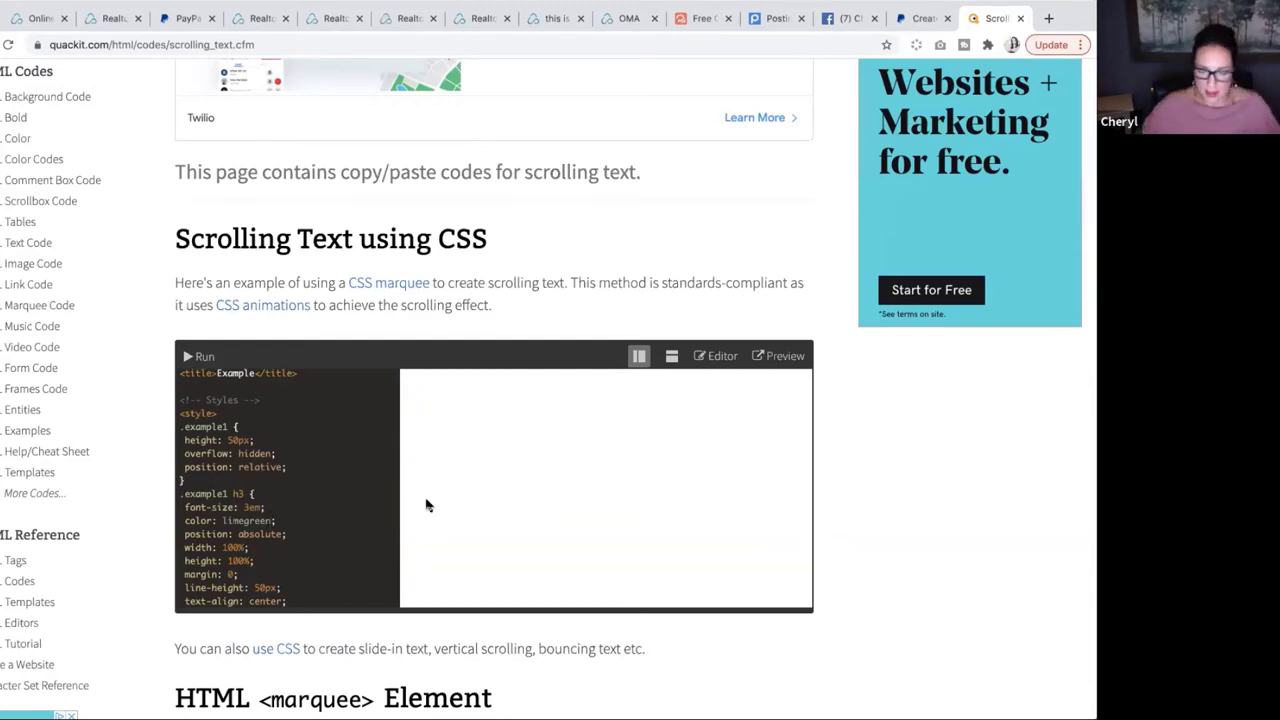
# Set the h3 heading's color in the CSS scrolling text example to Purple
pyautogui.click(265, 520)
pyautogui.press('BackSpace')
pyautogui.press('BackSpace')
pyautogui.press('BackSpace')
pyautogui.press('BackSpace')
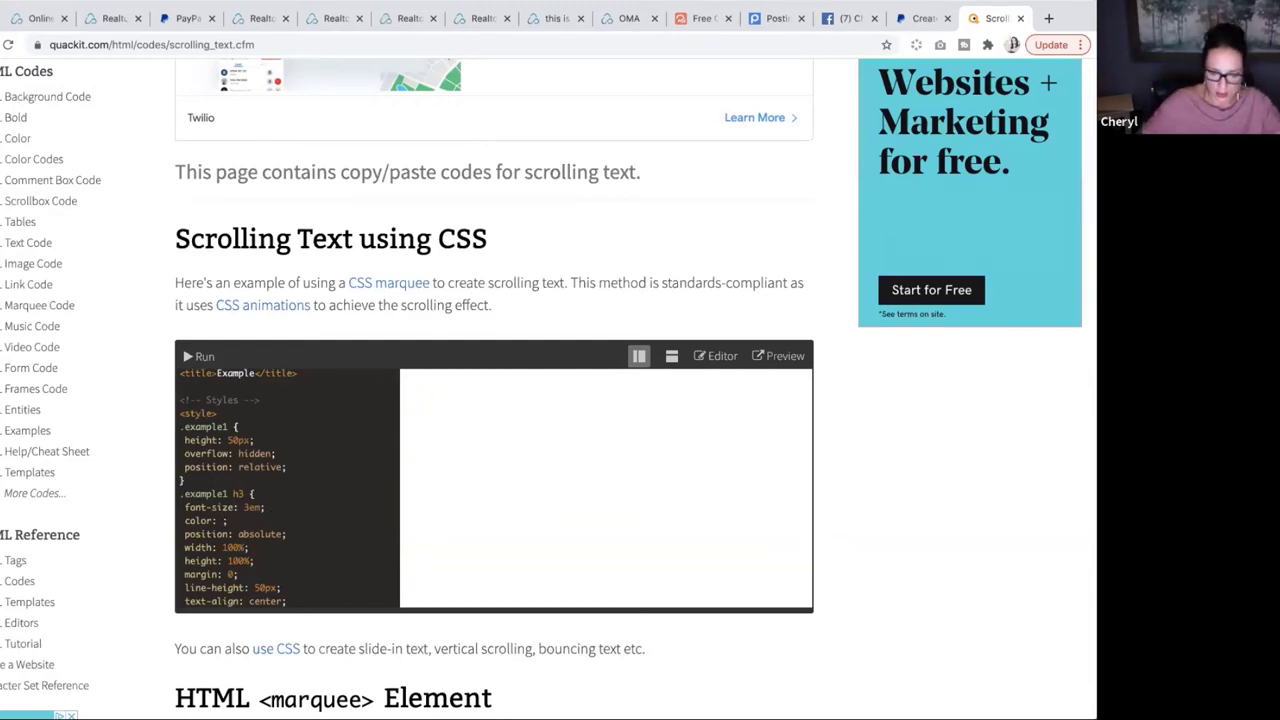
pyautogui.write('purple')
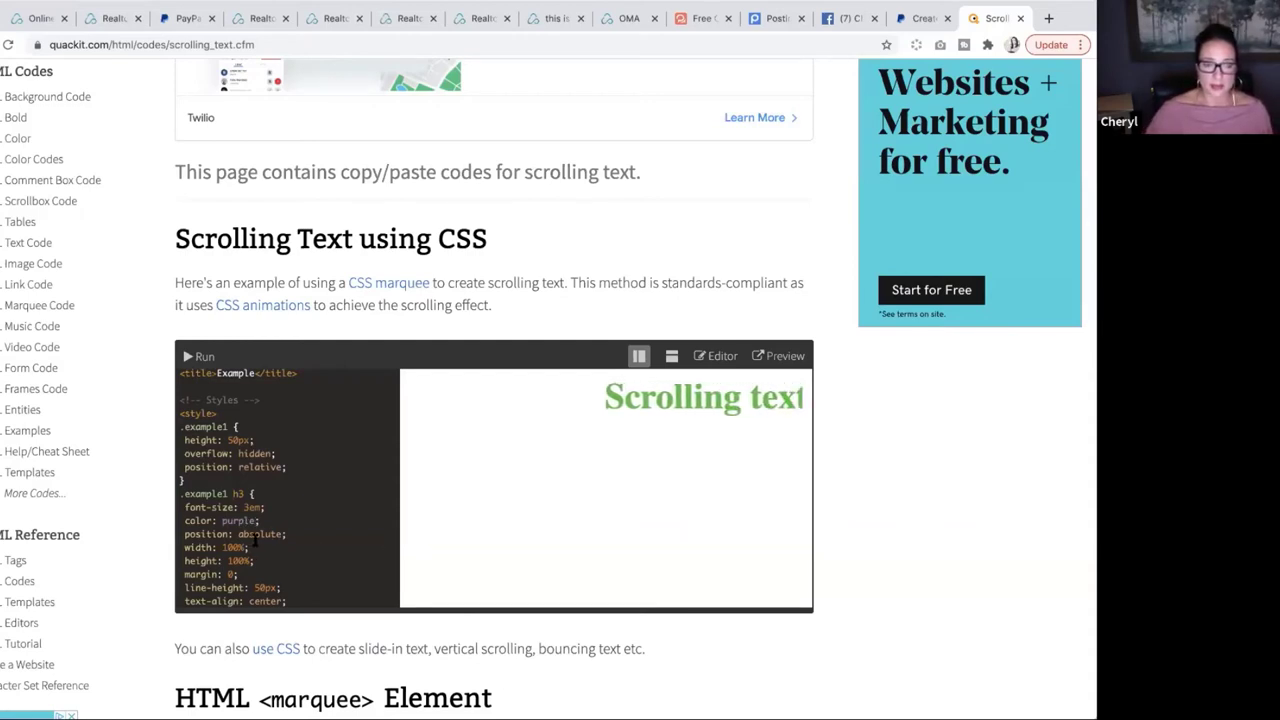
pyautogui.scroll(-1, 254, 540)
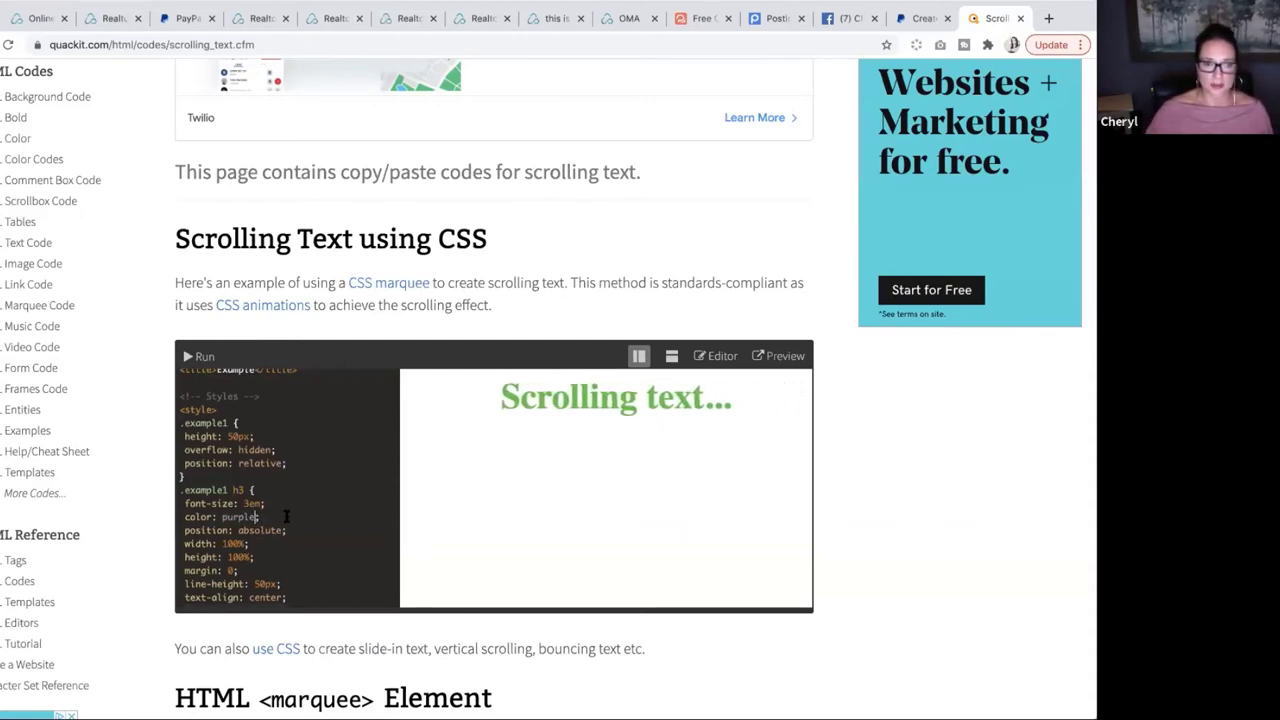
pyautogui.press('BackSpace')
pyautogui.press('BackSpace')
pyautogui.press('BackSpace')
pyautogui.press('BackSpace')
pyautogui.press('BackSpace')
pyautogui.press('BackSpace')
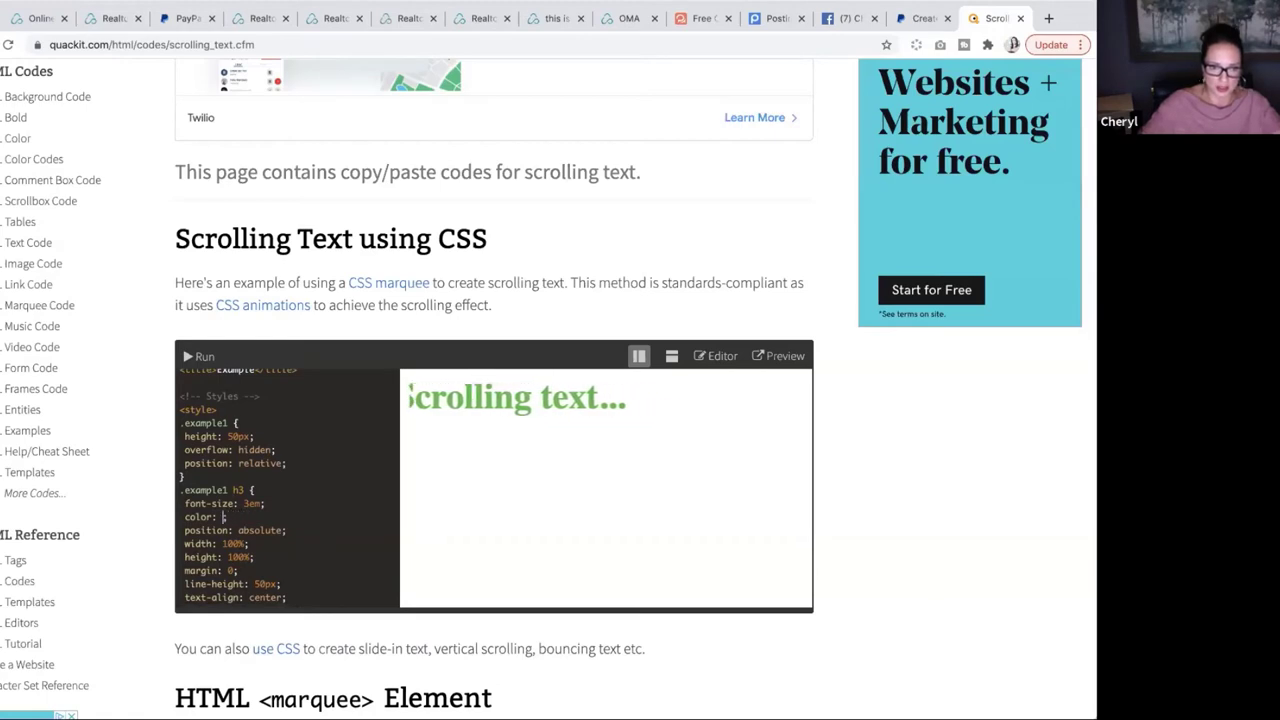
pyautogui.write('#')
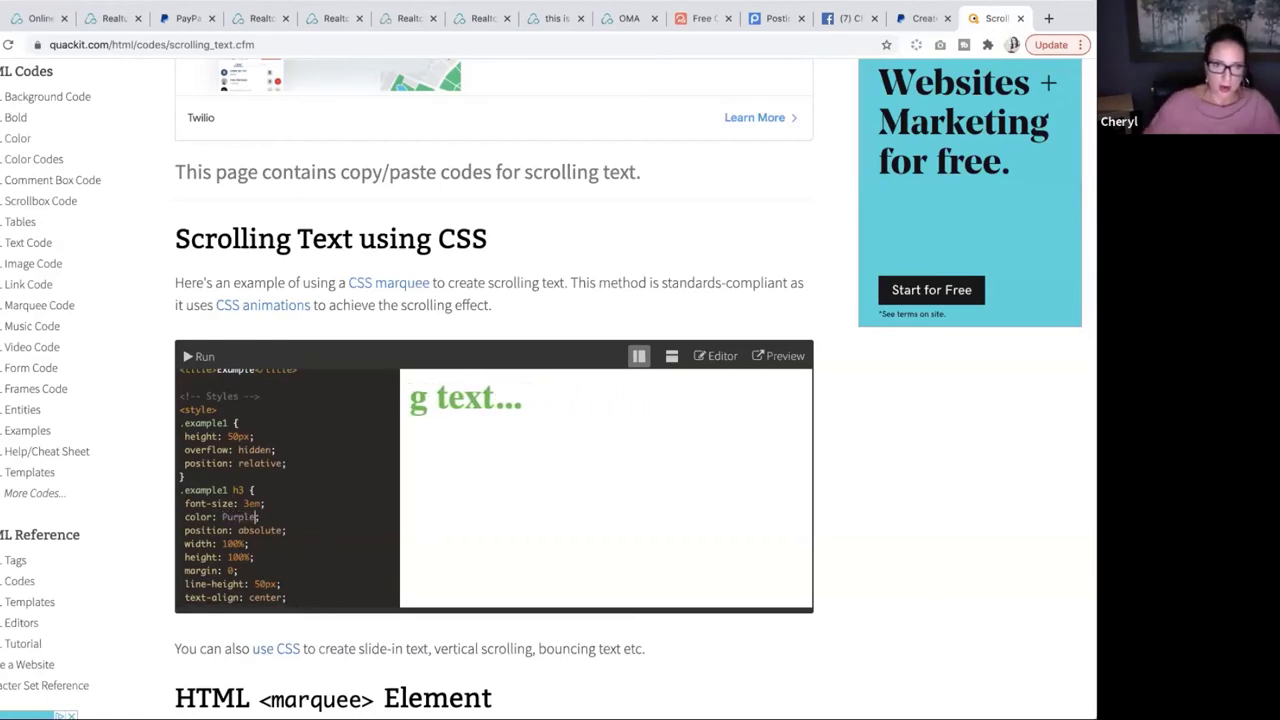
# Replace the h3 heading's text at the end of the example code with "Salon by Coco" and run the code
pyautogui.scroll(-1, 272, 547)
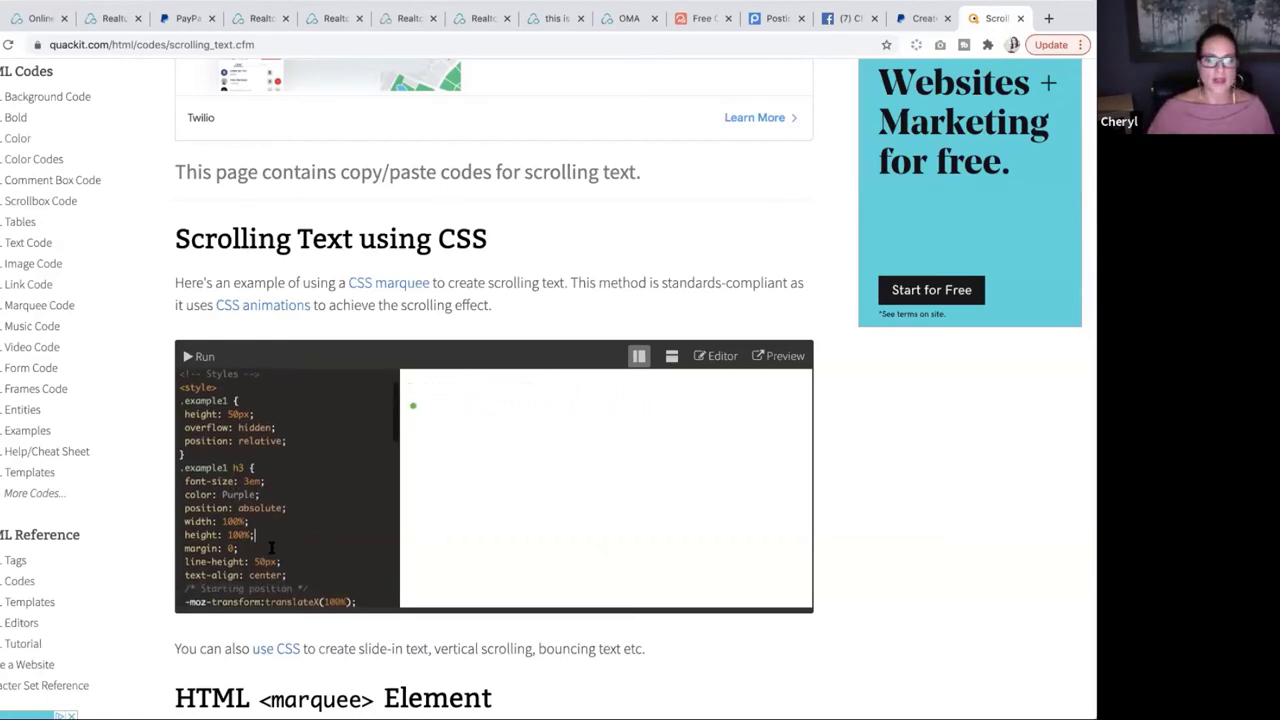
pyautogui.scroll(-15, 267, 505)
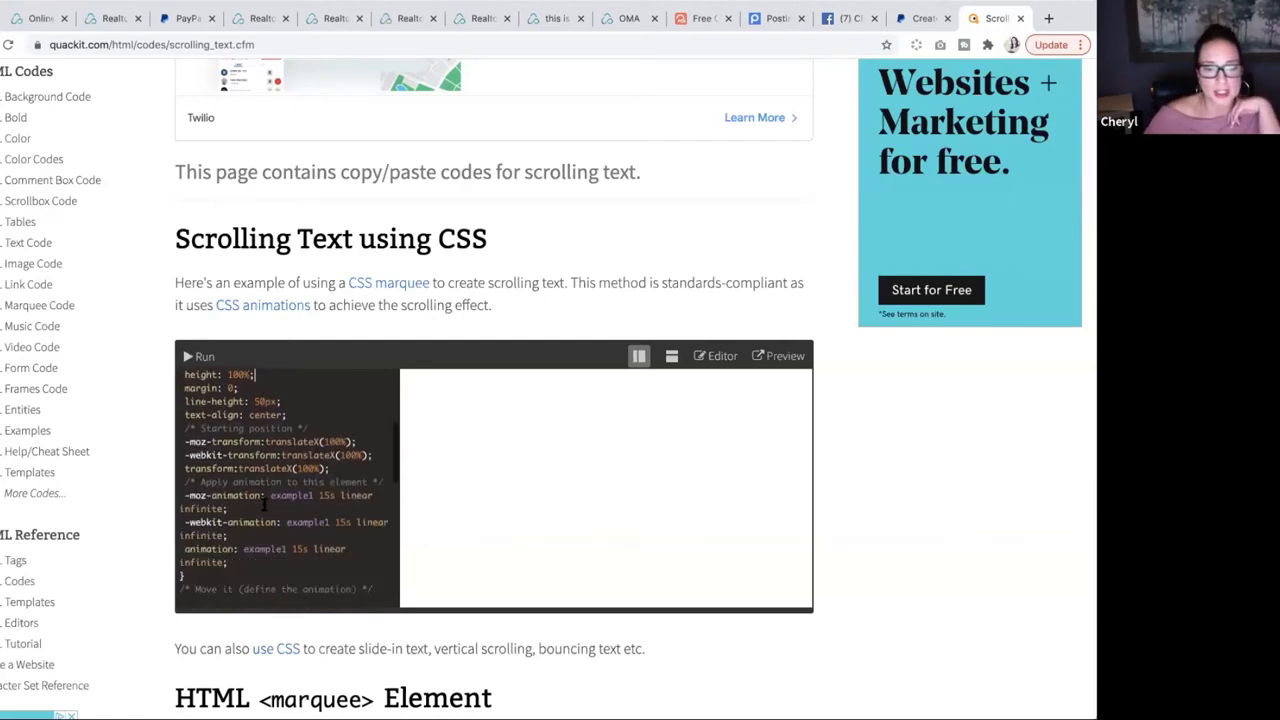
pyautogui.scroll(-6, 265, 517)
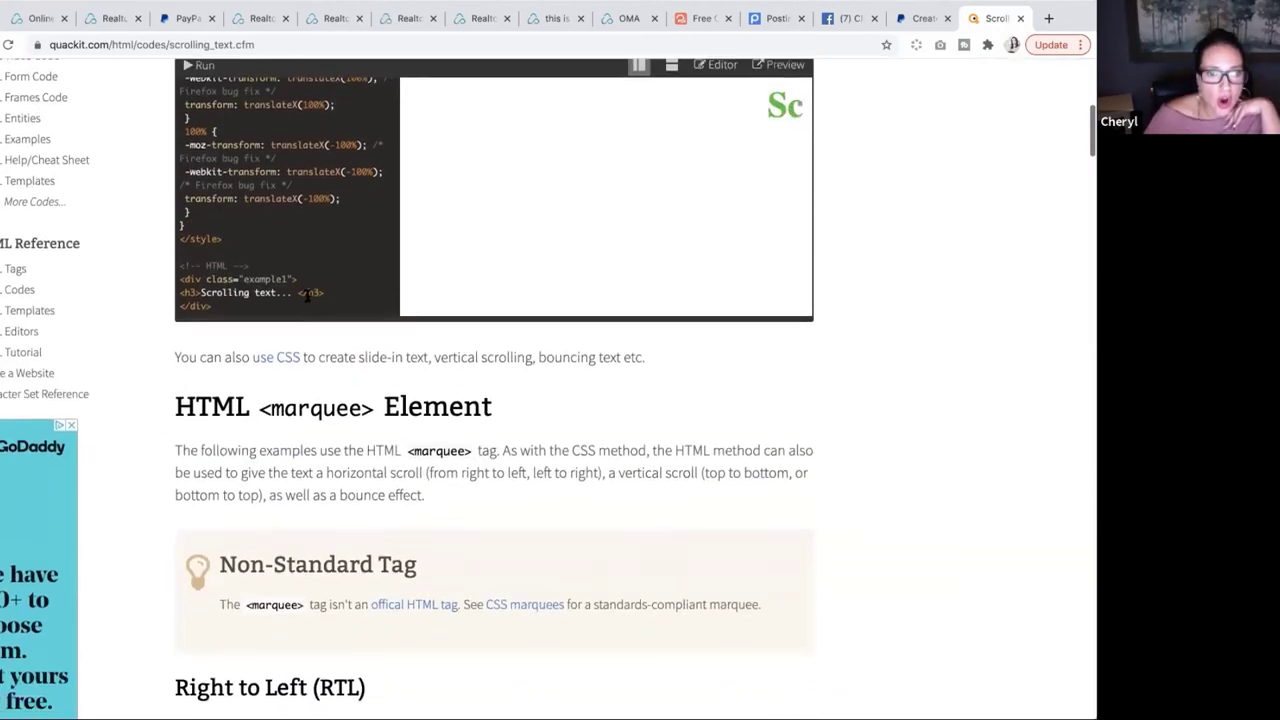
pyautogui.scroll(1, 366, 357)
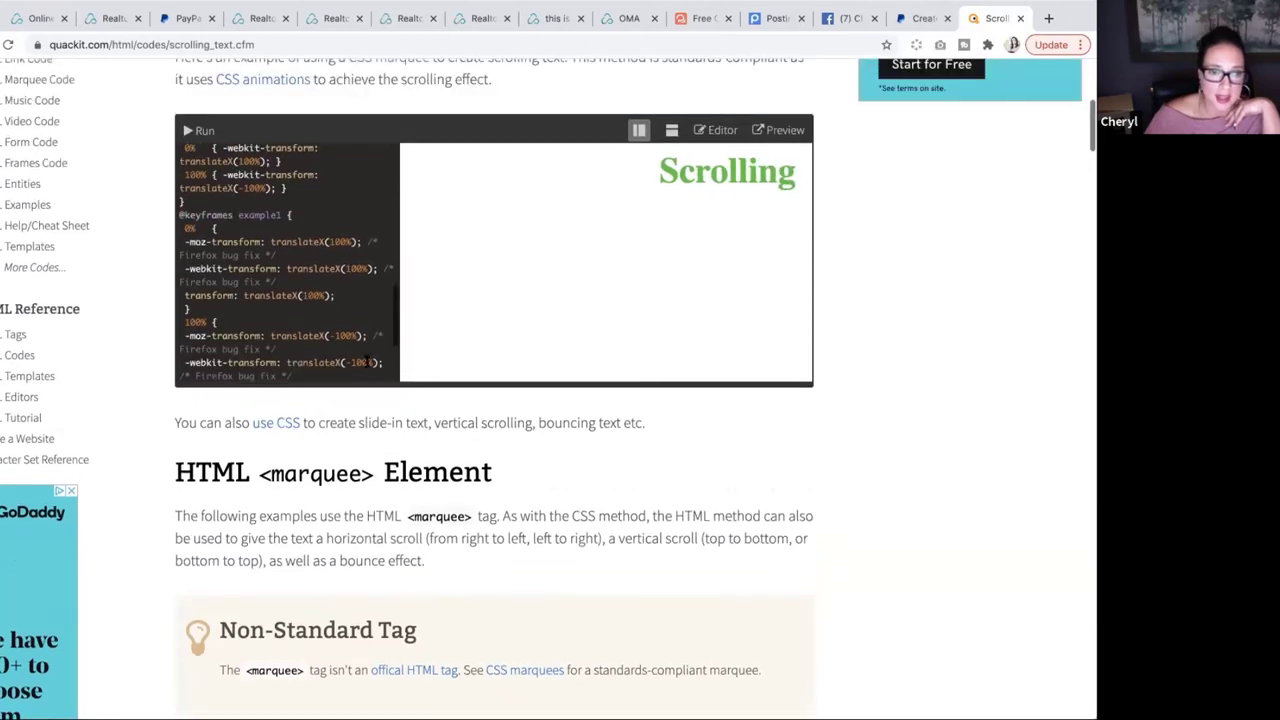
pyautogui.scroll(-1, 260, 357)
pyautogui.click(292, 357)
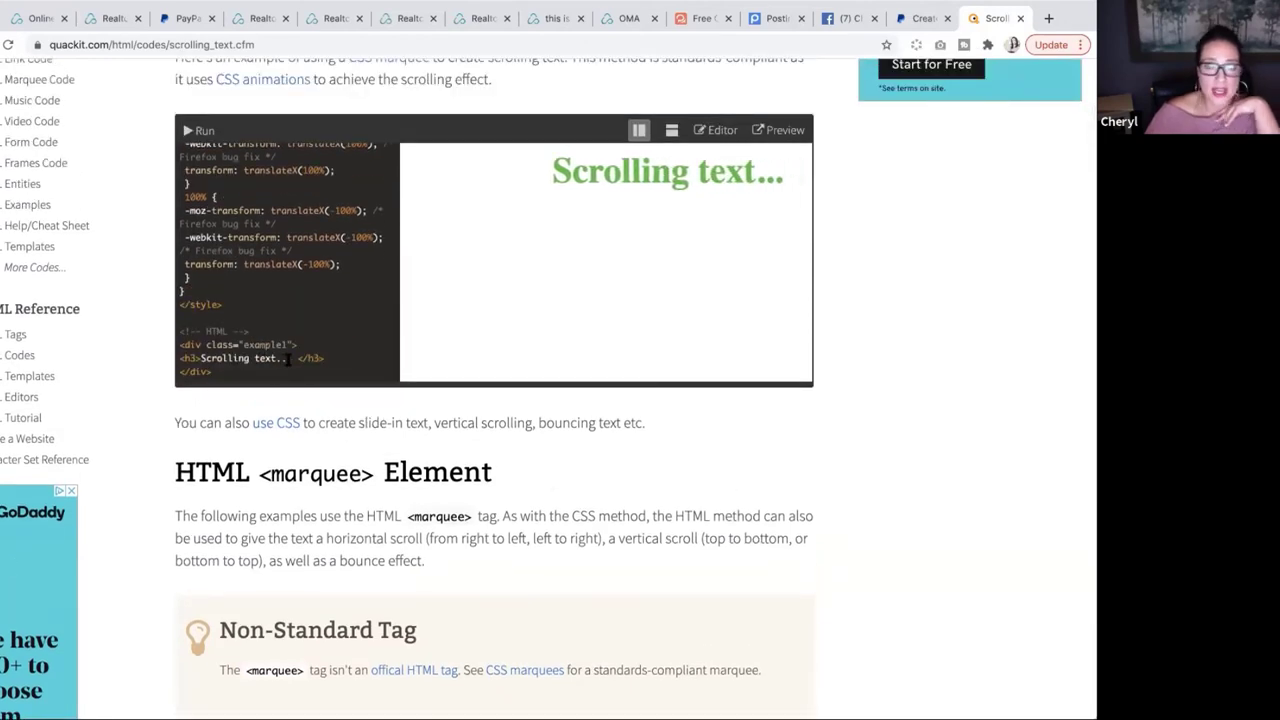
pyautogui.press('BackSpace')
pyautogui.press('BackSpace')
pyautogui.press('BackSpace')
pyautogui.press('BackSpace')
pyautogui.press('BackSpace')
pyautogui.press('BackSpace')
pyautogui.press('BackSpace')
pyautogui.press('BackSpace')
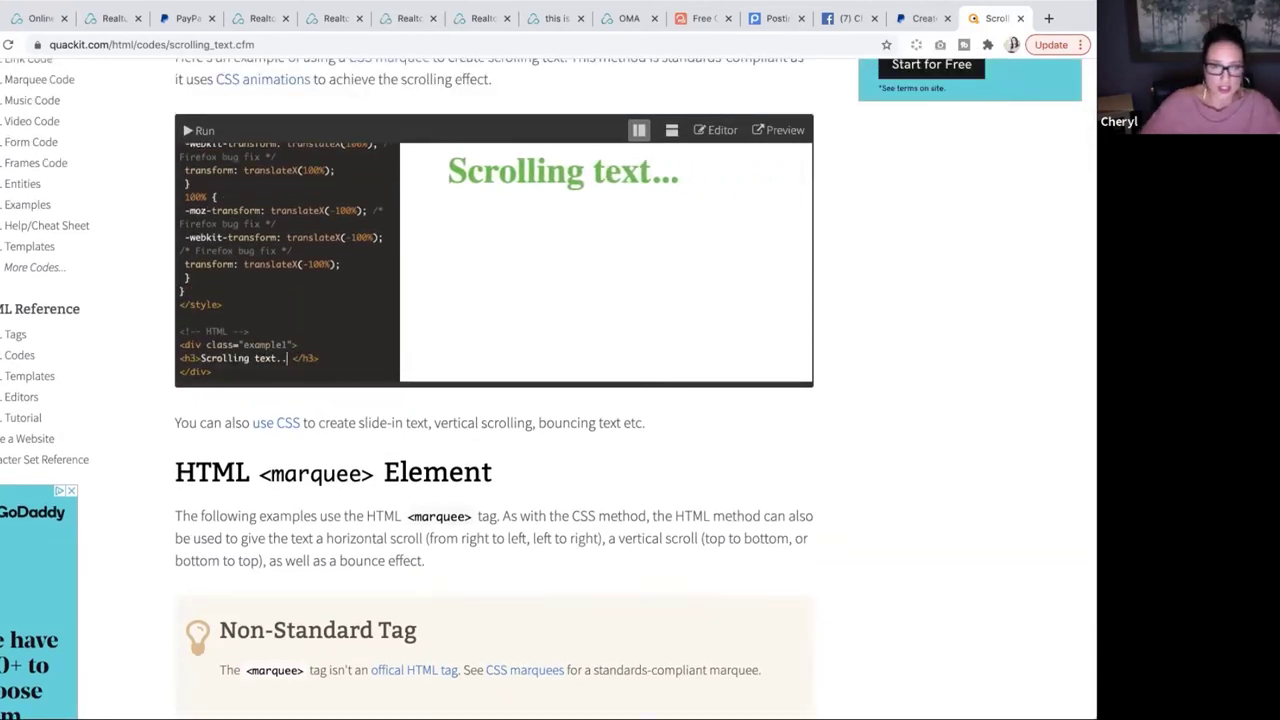
pyautogui.press('BackSpace')
pyautogui.press('BackSpace')
pyautogui.press('BackSpace')
pyautogui.press('BackSpace')
pyautogui.press('BackSpace')
pyautogui.press('BackSpace')
pyautogui.press('BackSpace')
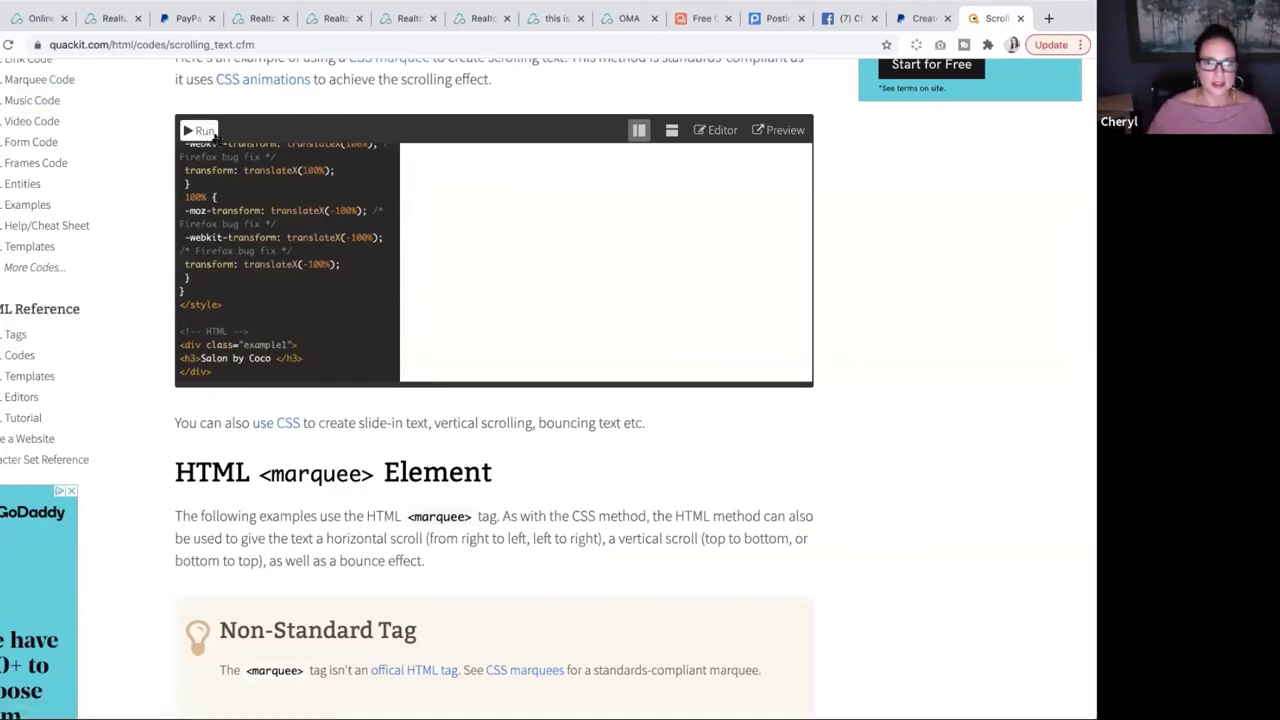
# Review the updated scrolling text preview, then select and copy the entire customized example code
pyautogui.scroll(5, 336, 266)
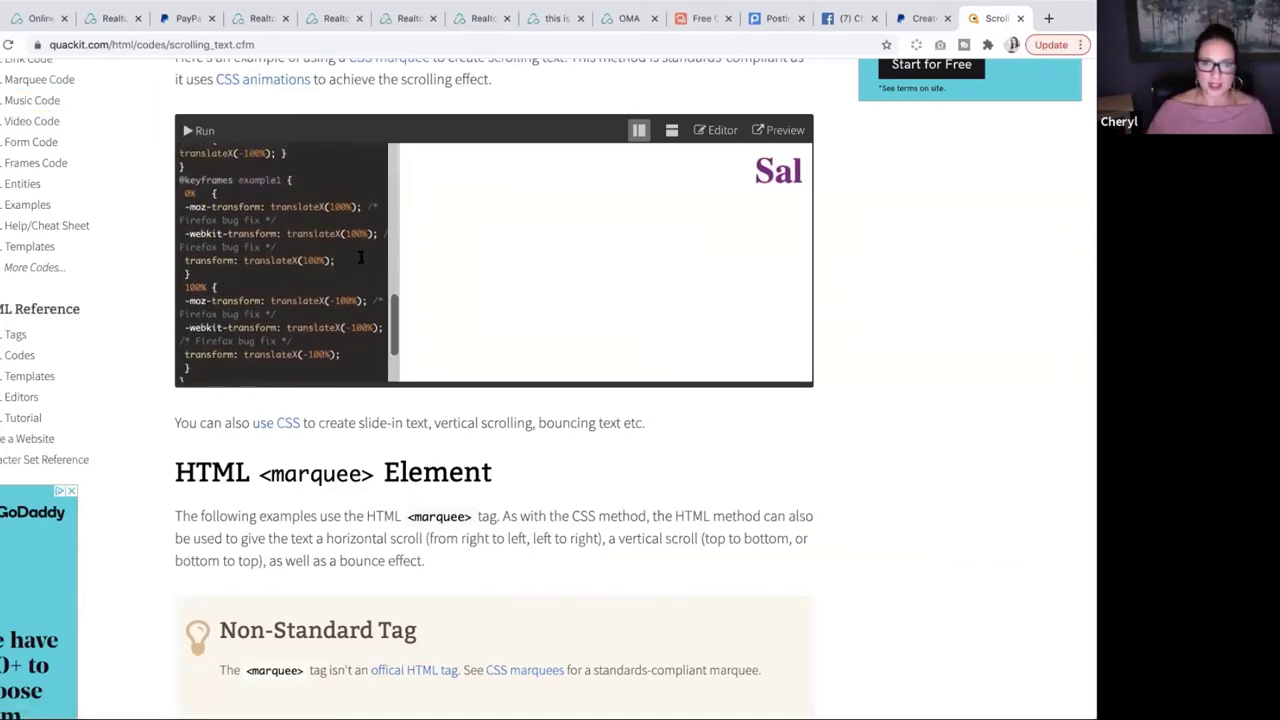
pyautogui.scroll(-5, 336, 266)
pyautogui.scroll(3, 903, 408)
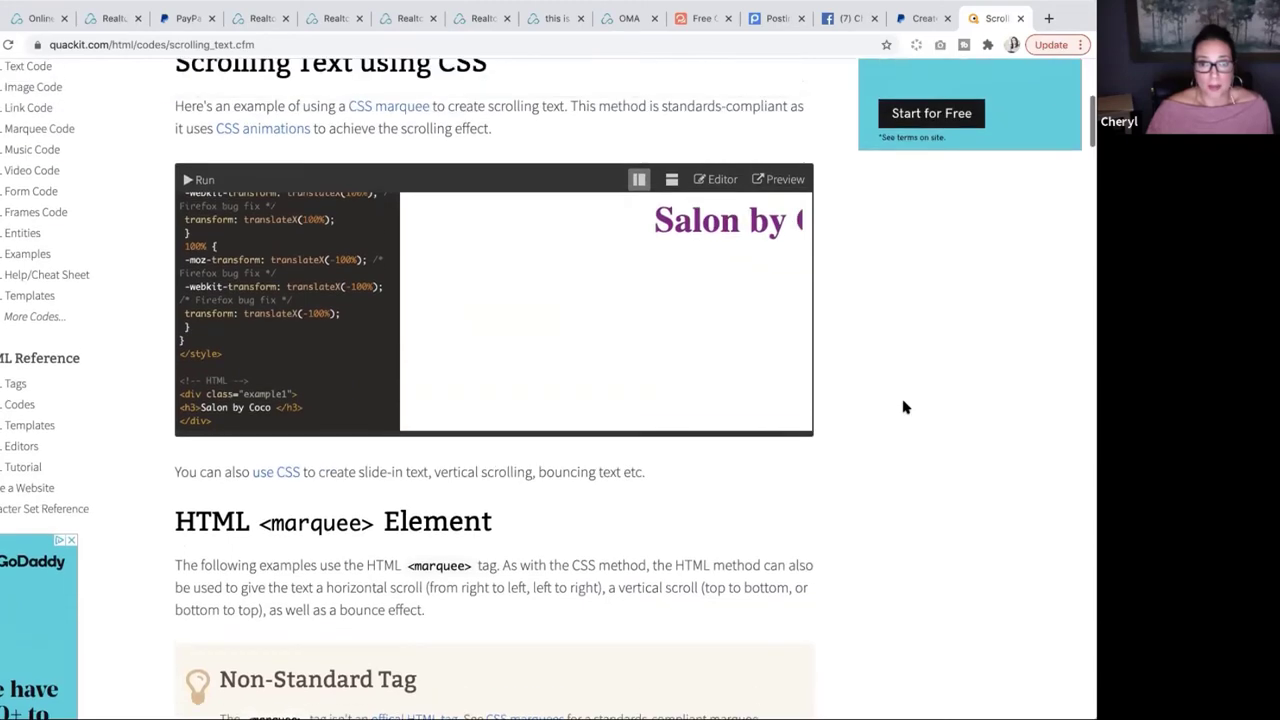
pyautogui.scroll(-6, 364, 406)
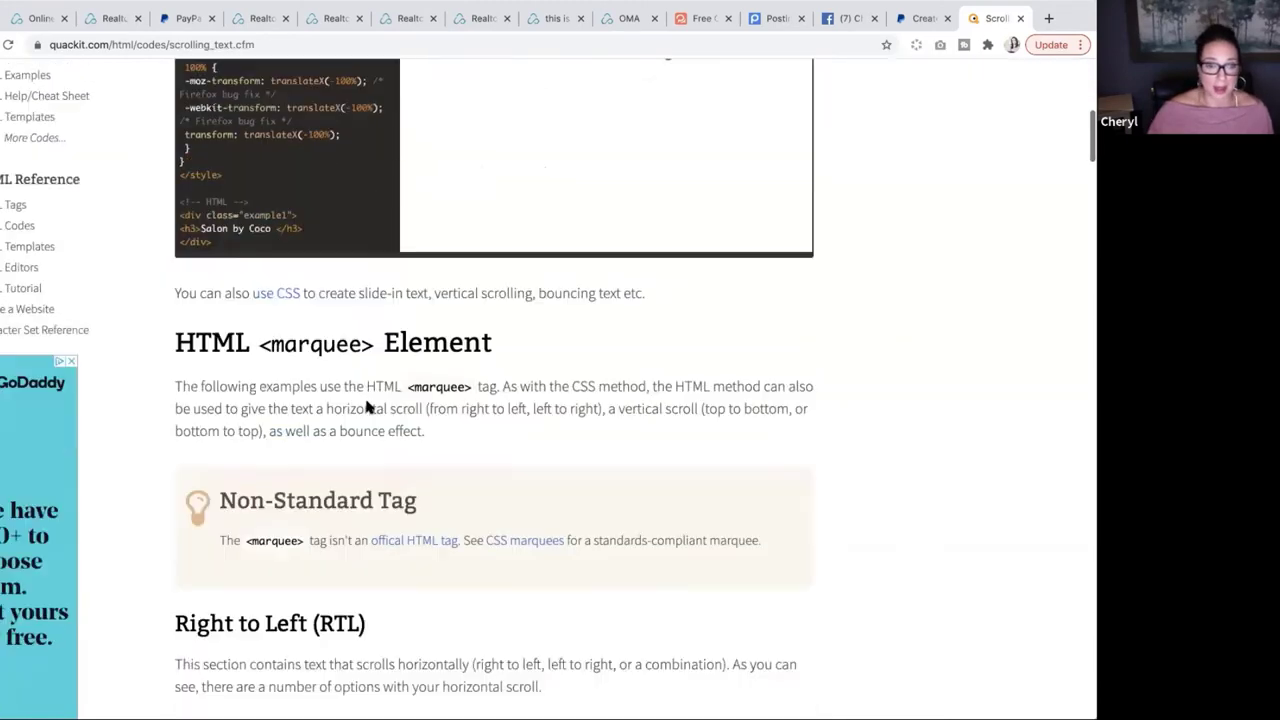
pyautogui.scroll(3, 361, 406)
pyautogui.scroll(3, 361, 406)
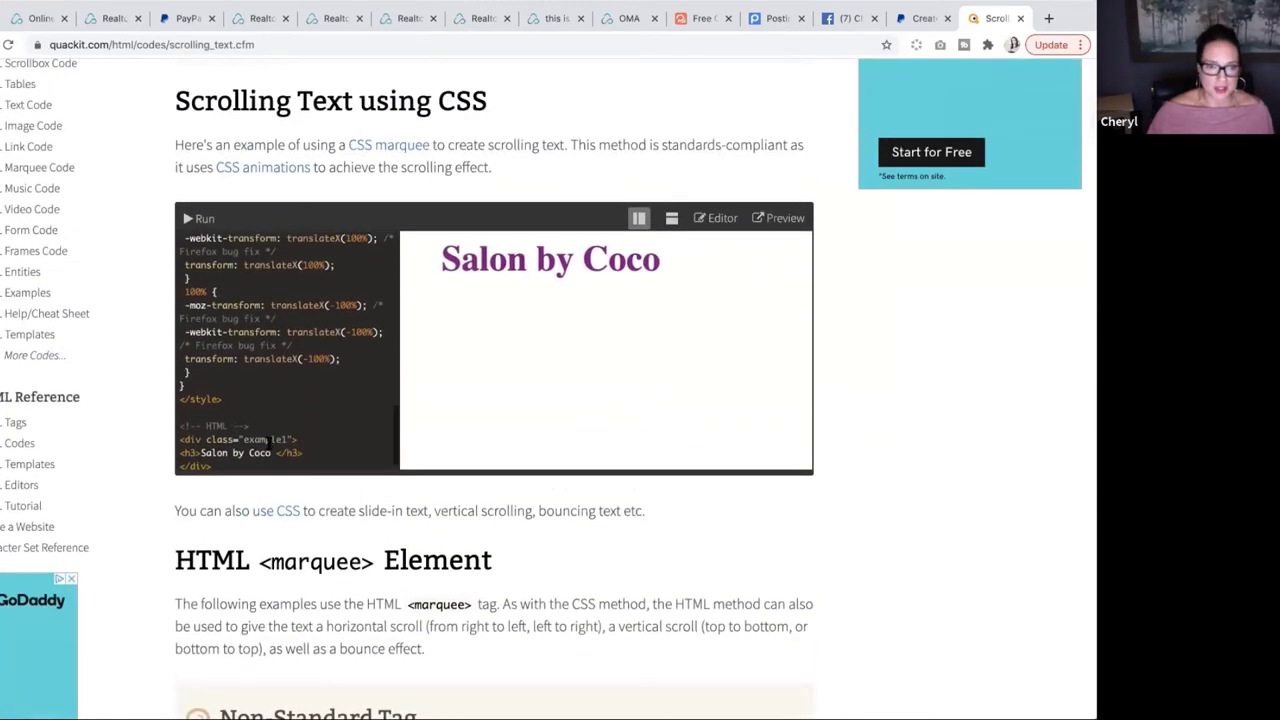
pyautogui.scroll(5, 213, 440)
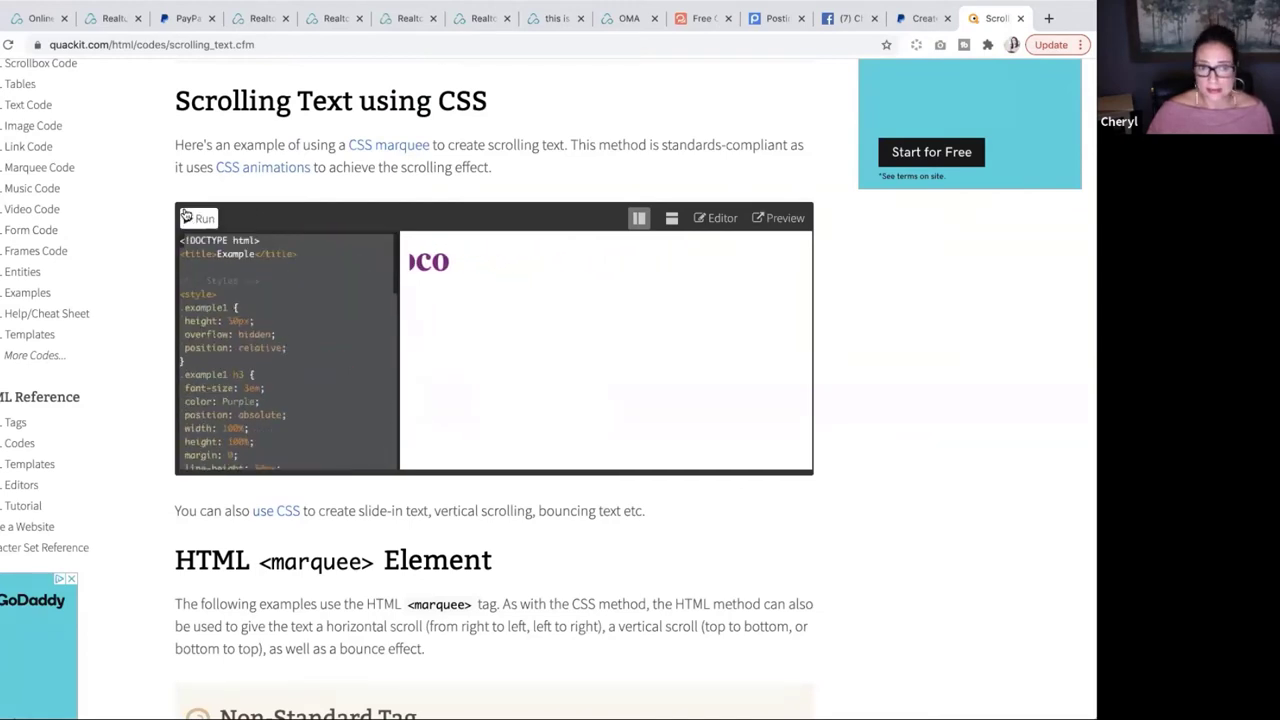
pyautogui.rightClick(204, 270)
pyautogui.click(231, 375)
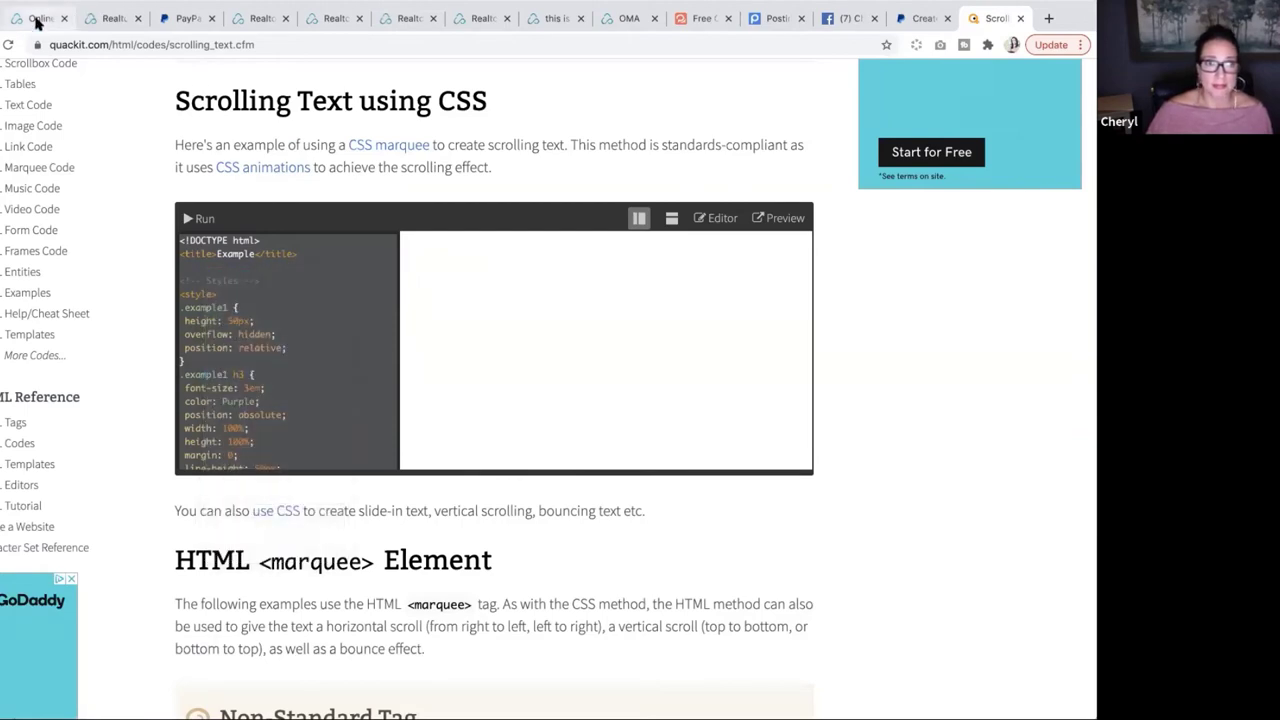
# Switch to the Nowsite Website Builder, paste the copied scrolling text code into the code snippet above the banner, apply it and save the site
pyautogui.click(37, 19)
pyautogui.rightClick(50, 200)
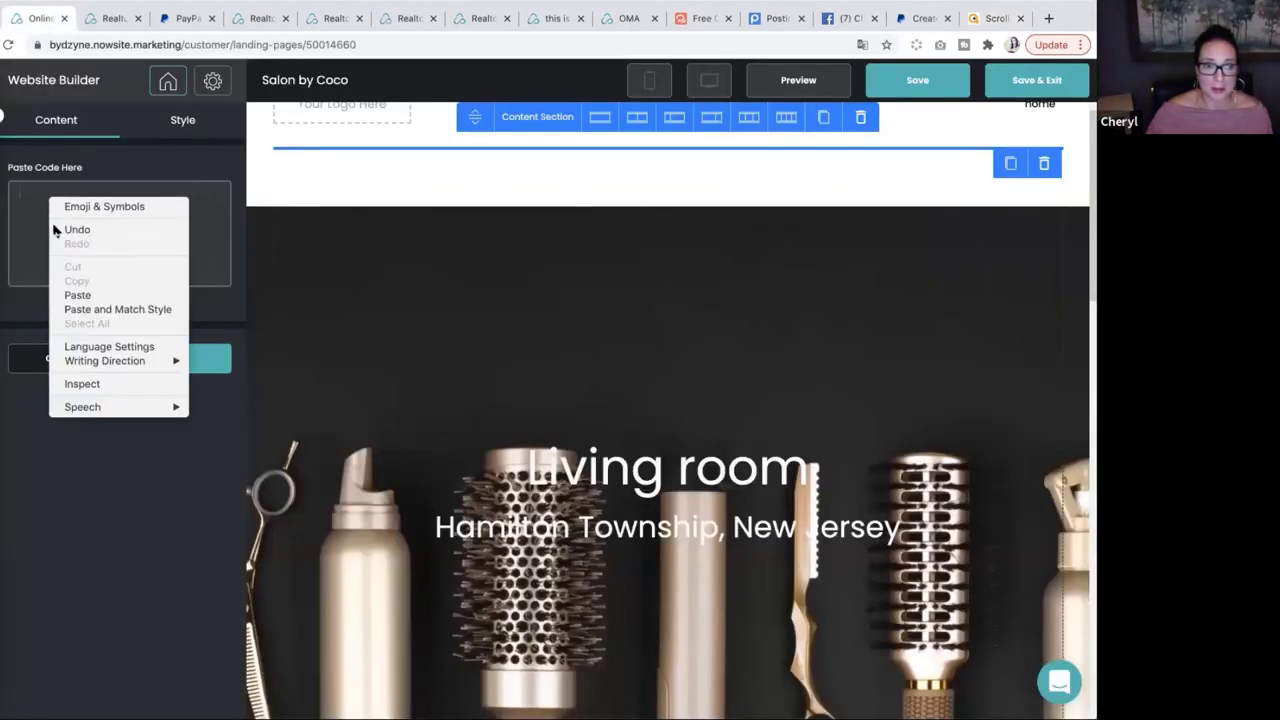
pyautogui.click(76, 295)
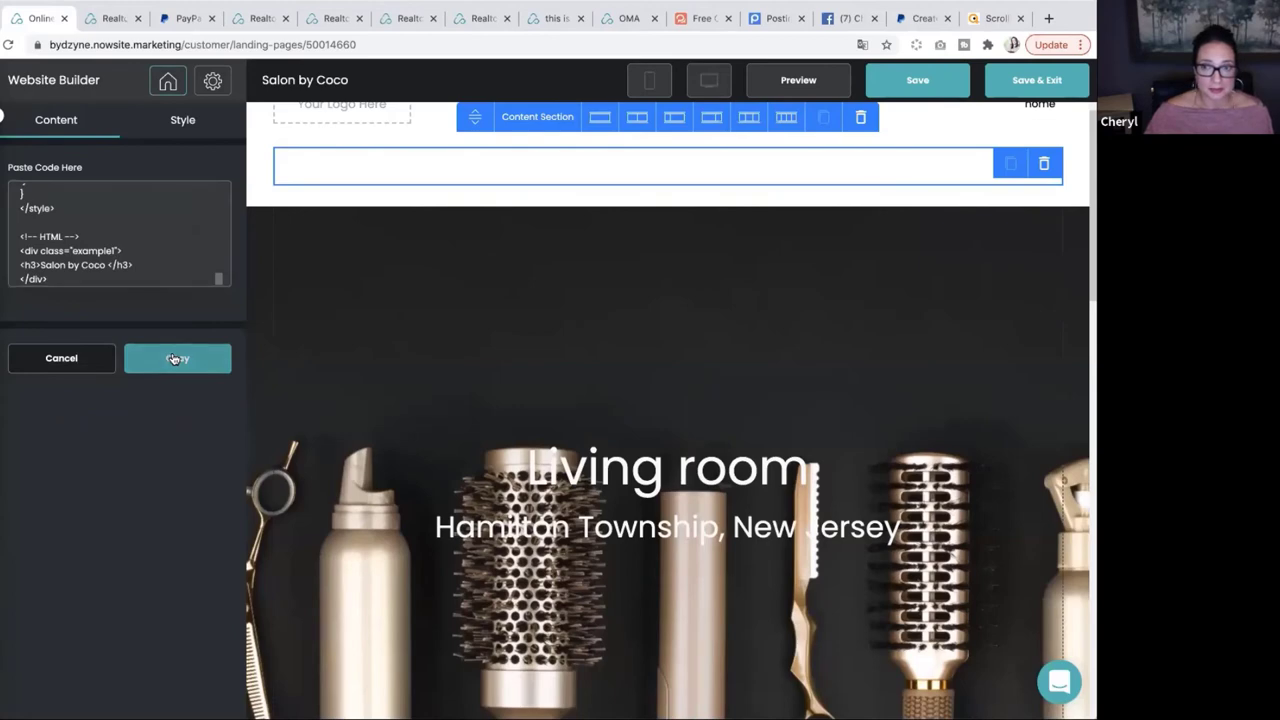
pyautogui.click(176, 358)
pyautogui.click(930, 82)
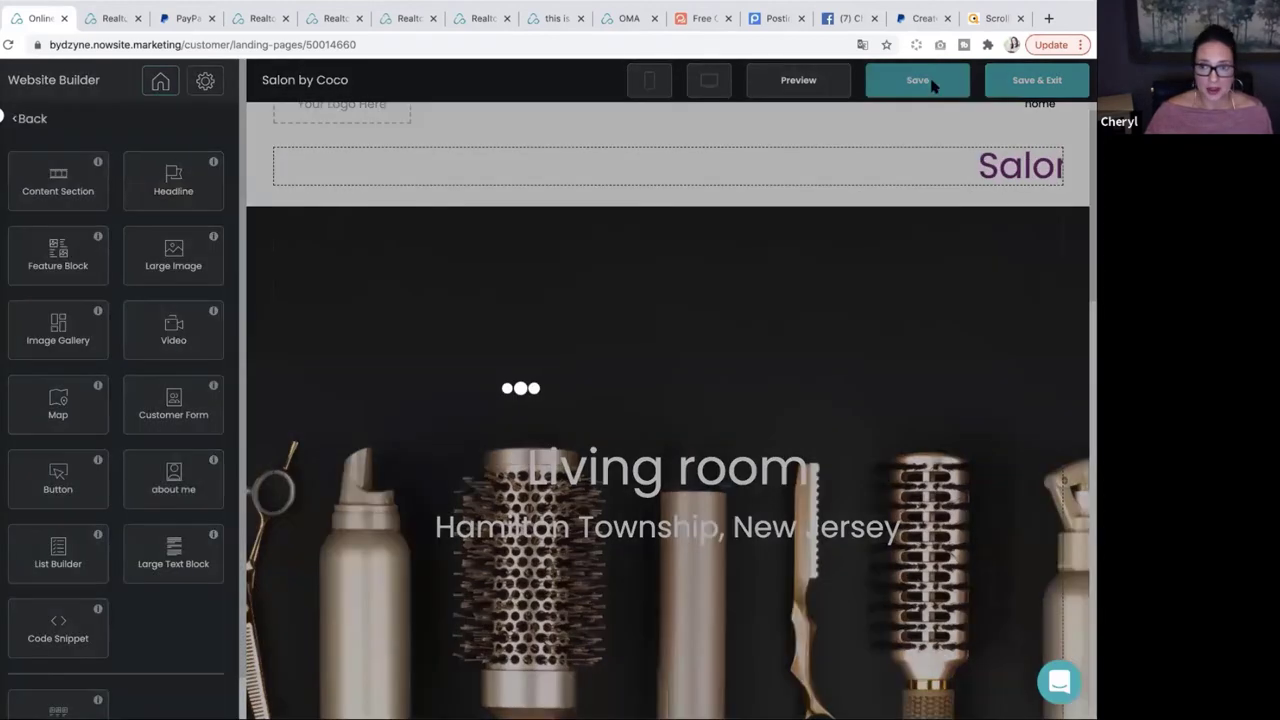
# Preview the Salon by Coco site and examine the scrolling text above the banner and the rest of the home page
pyautogui.click(838, 82)
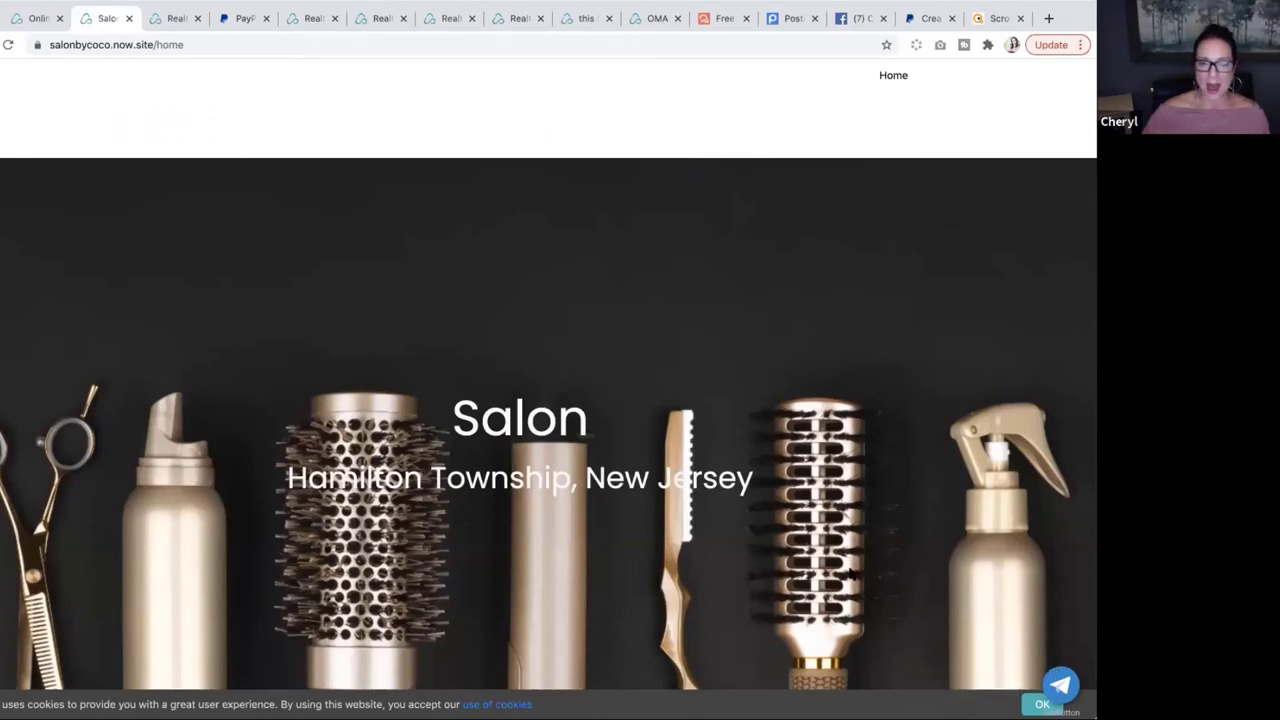
pyautogui.scroll(-10, 850, 573)
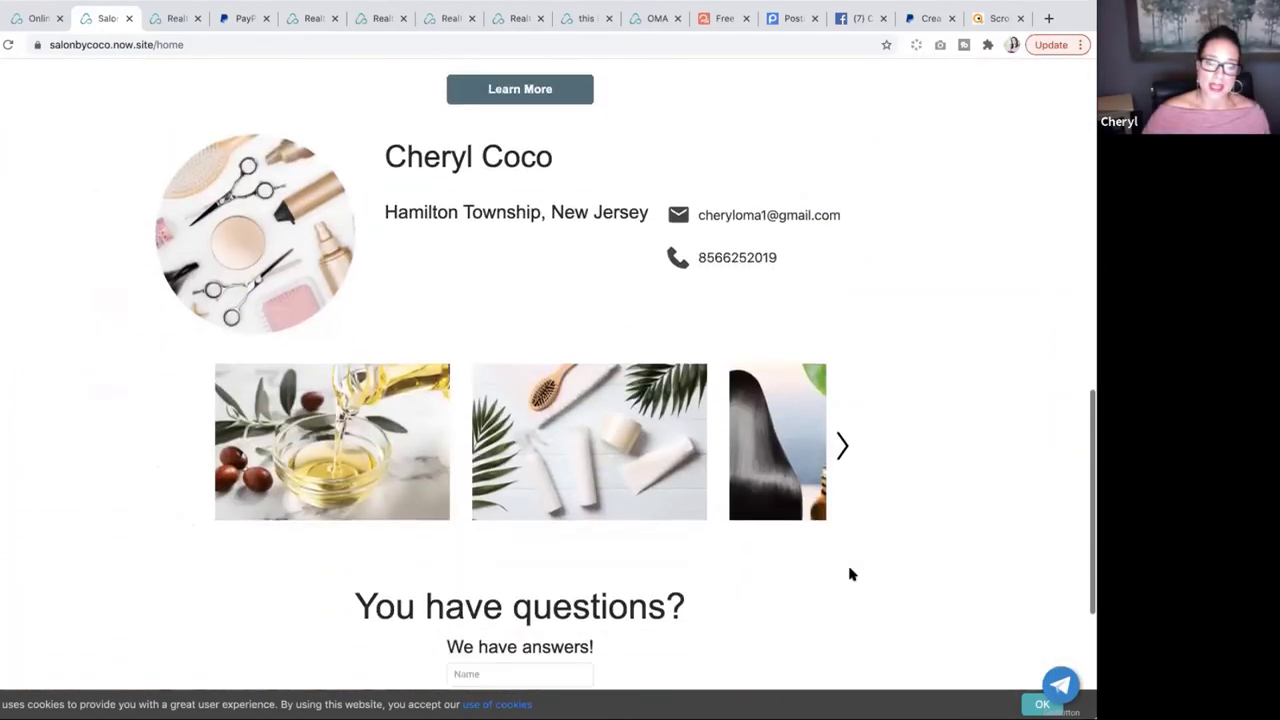
pyautogui.scroll(-5, 850, 573)
pyautogui.scroll(10, 850, 573)
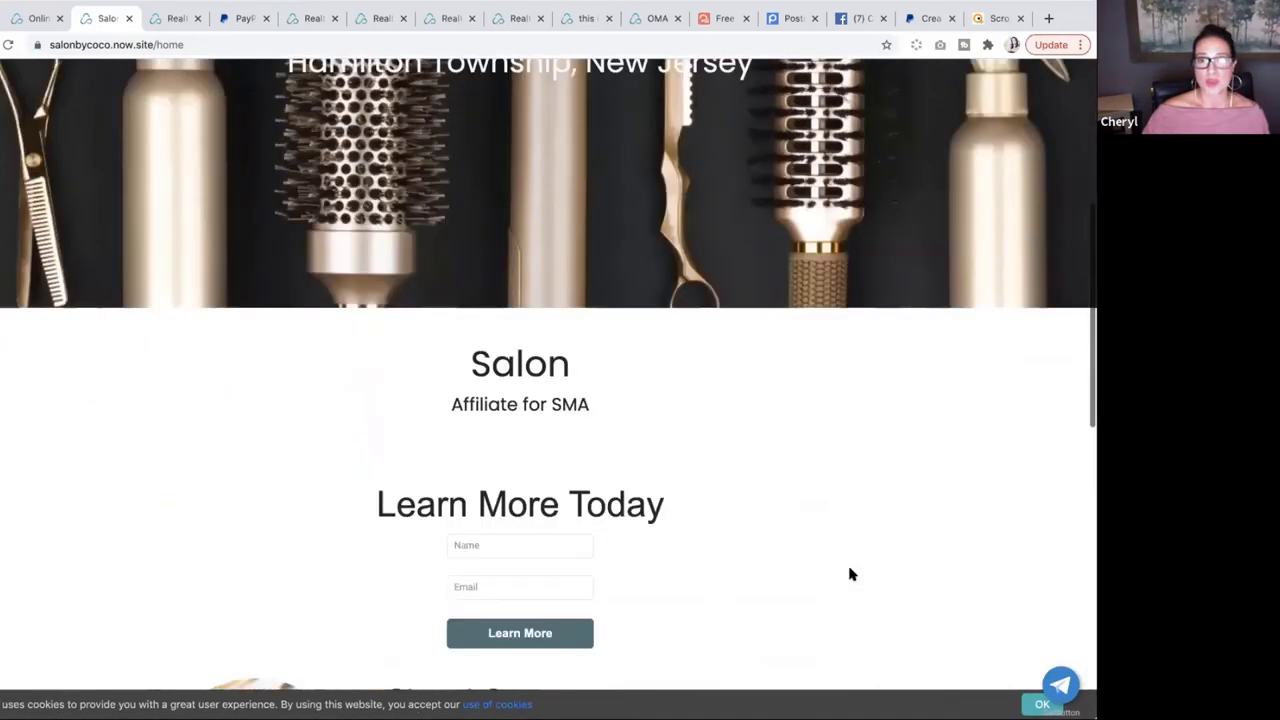
pyautogui.scroll(4, 850, 573)
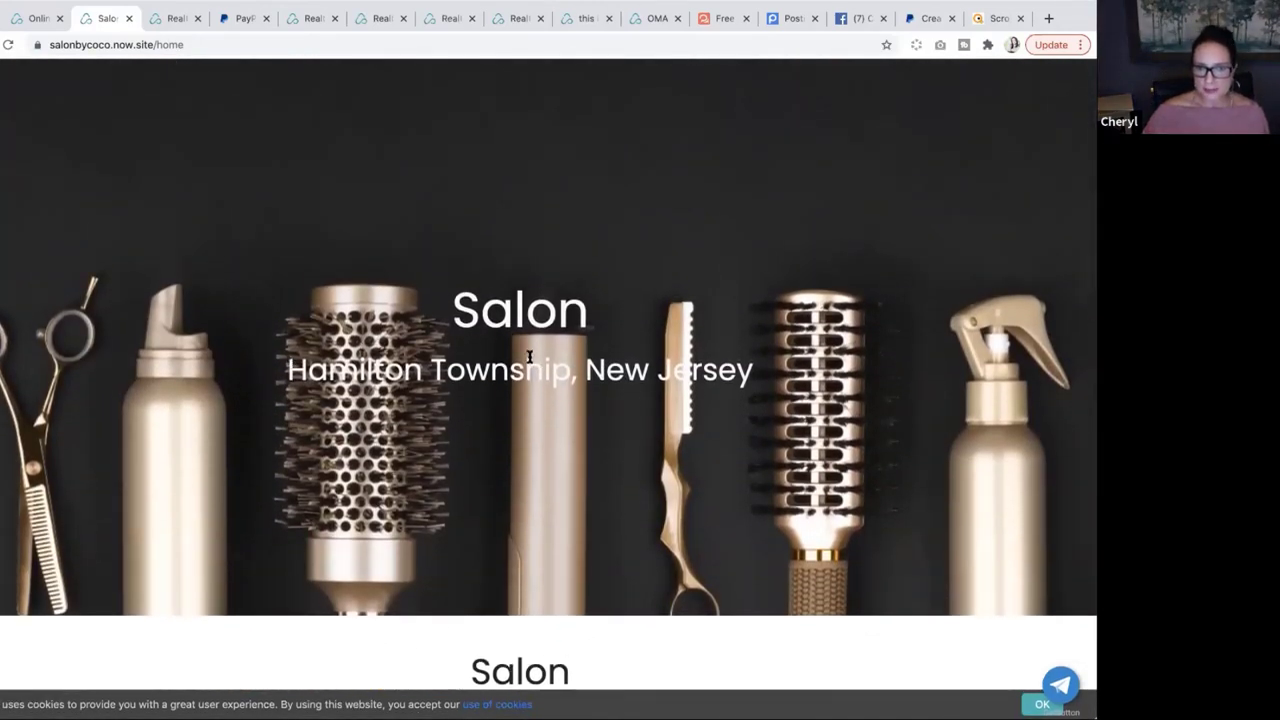
pyautogui.scroll(1, 549, 375)
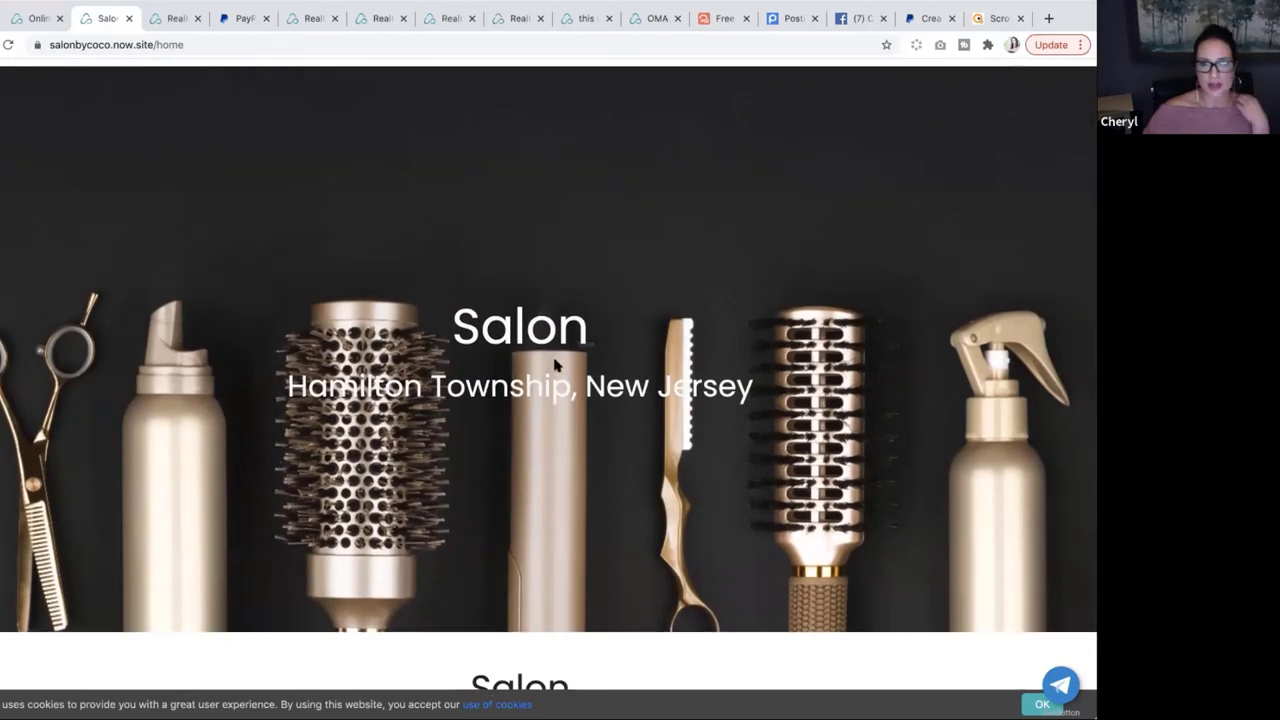
pyautogui.scroll(3, 556, 365)
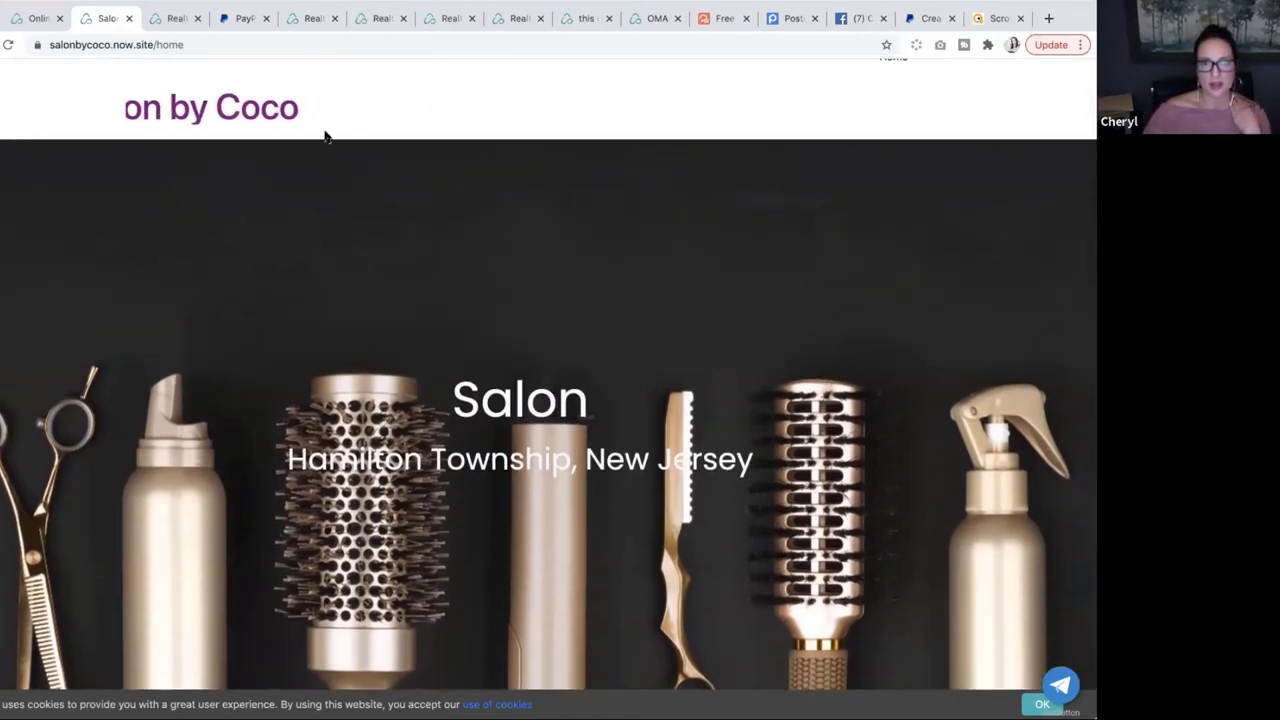
pyautogui.scroll(-3, 420, 250)
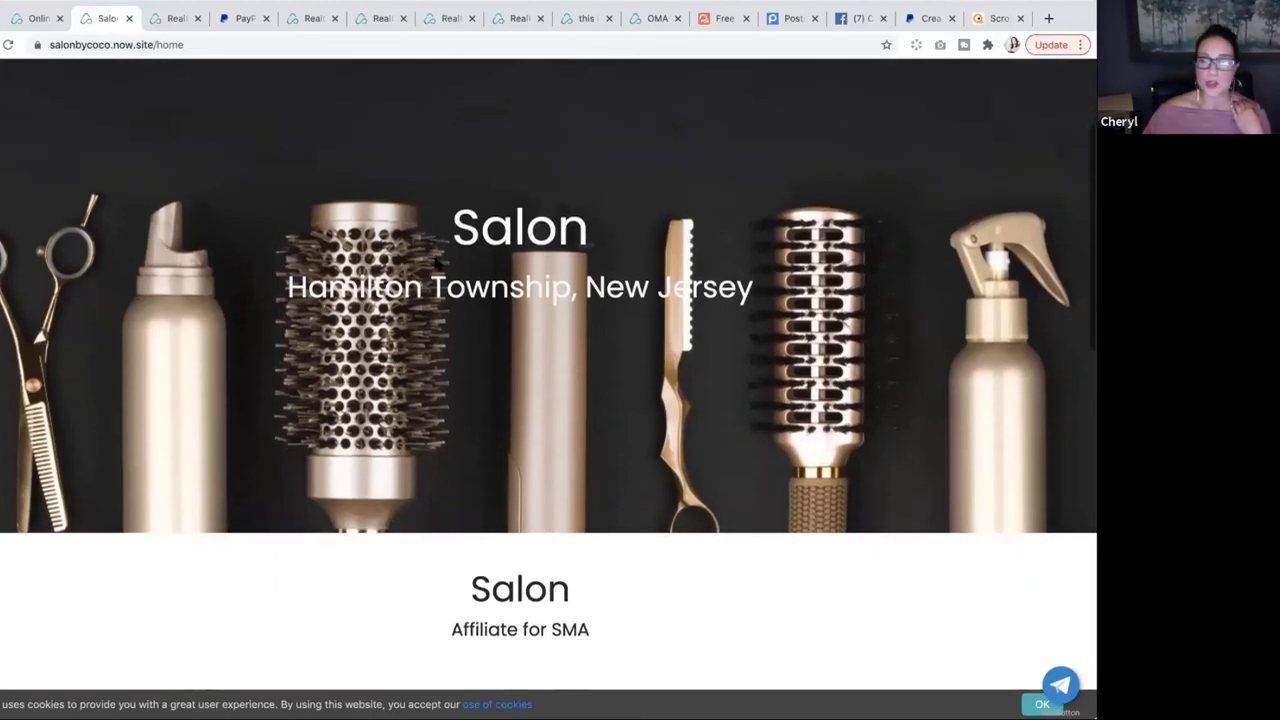
pyautogui.scroll(3, 434, 262)
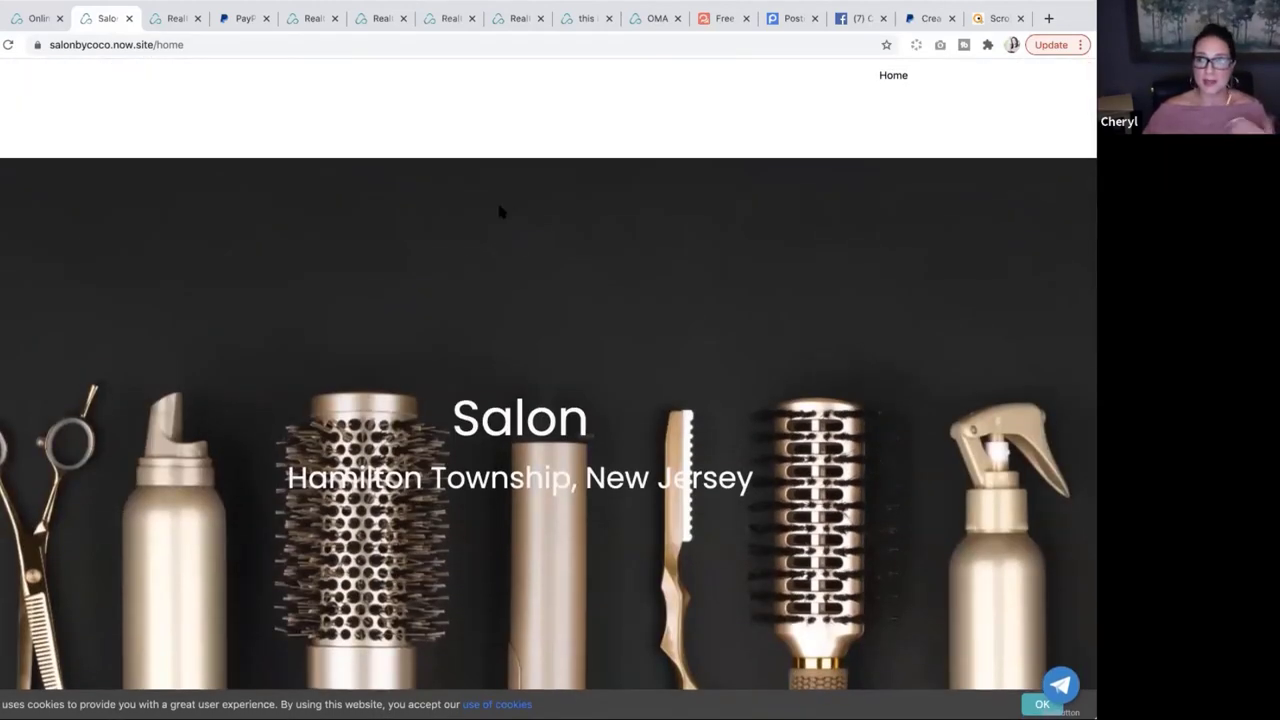
# Return to the Website Builder and set the banner's heading to "Salon by Coco"
pyautogui.click(38, 22)
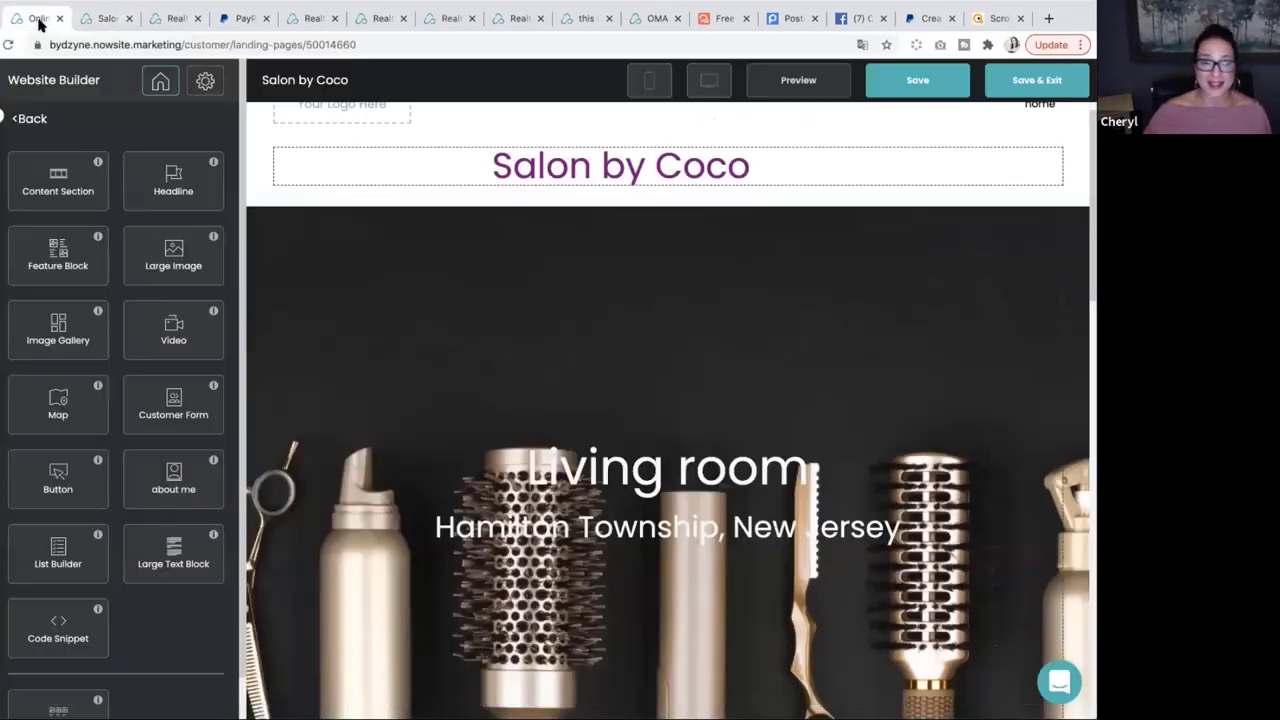
pyautogui.scroll(-1, 580, 340)
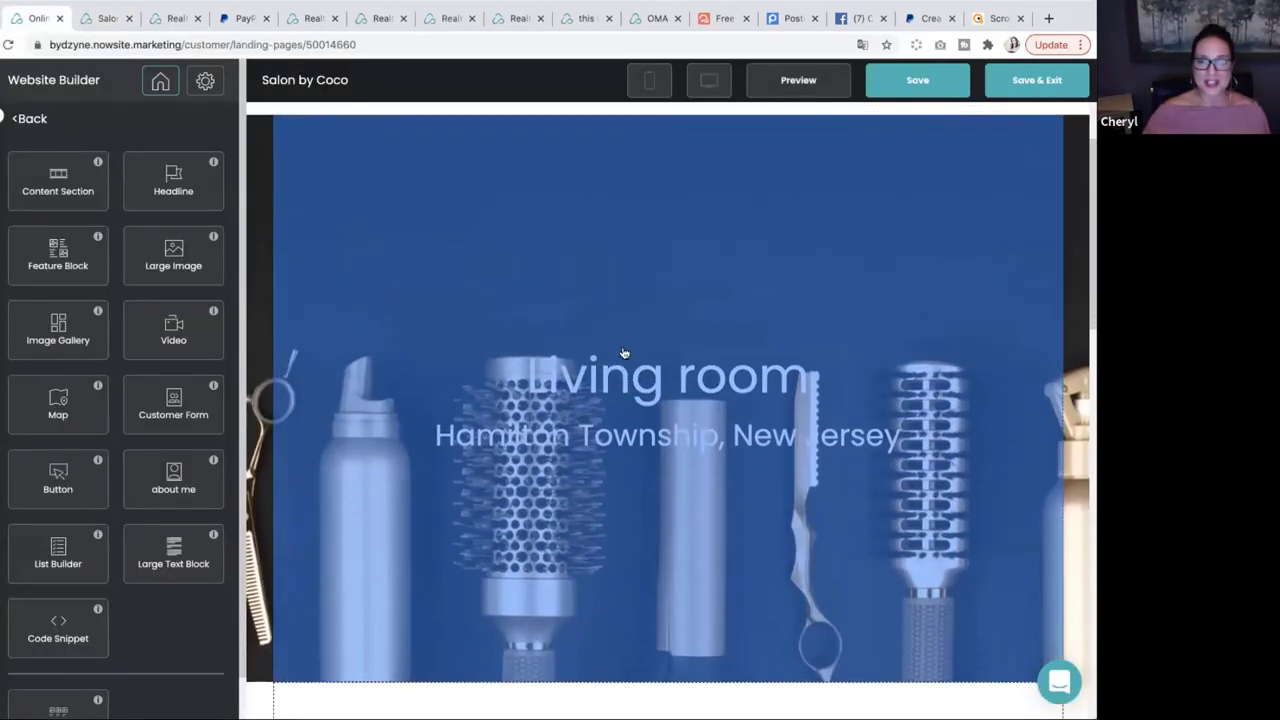
pyautogui.click(637, 335)
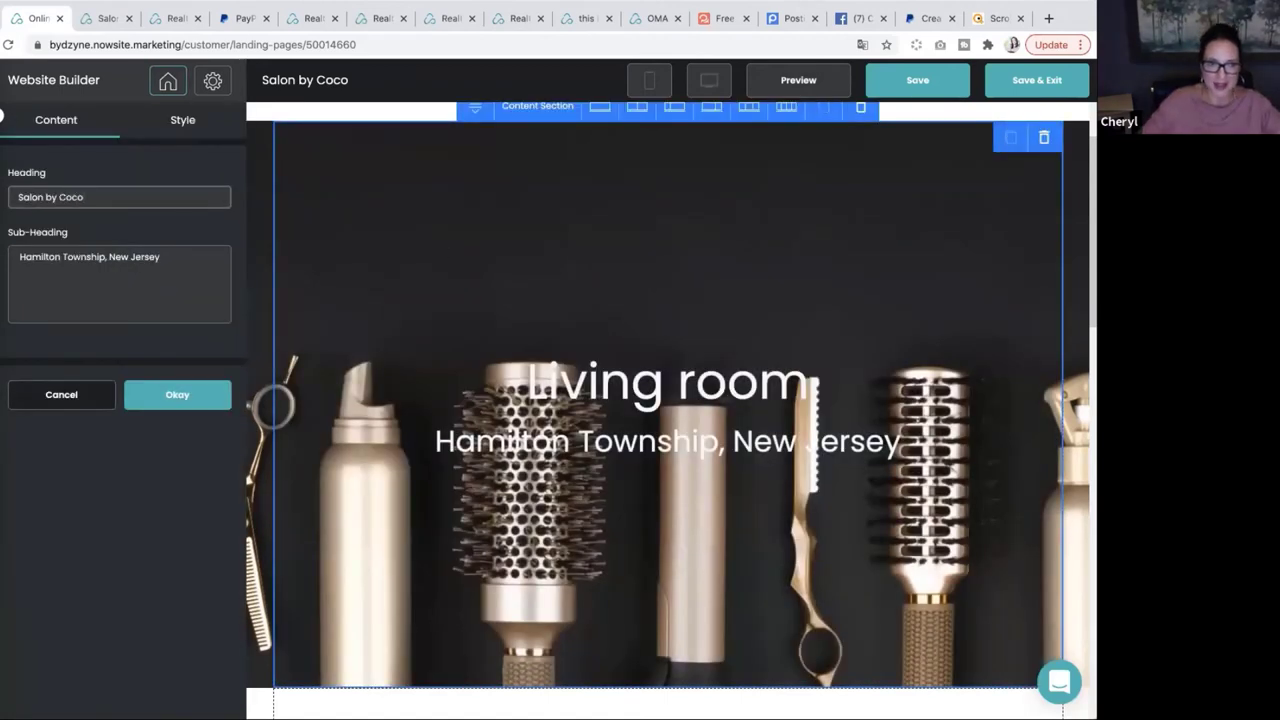
pyautogui.click(180, 393)
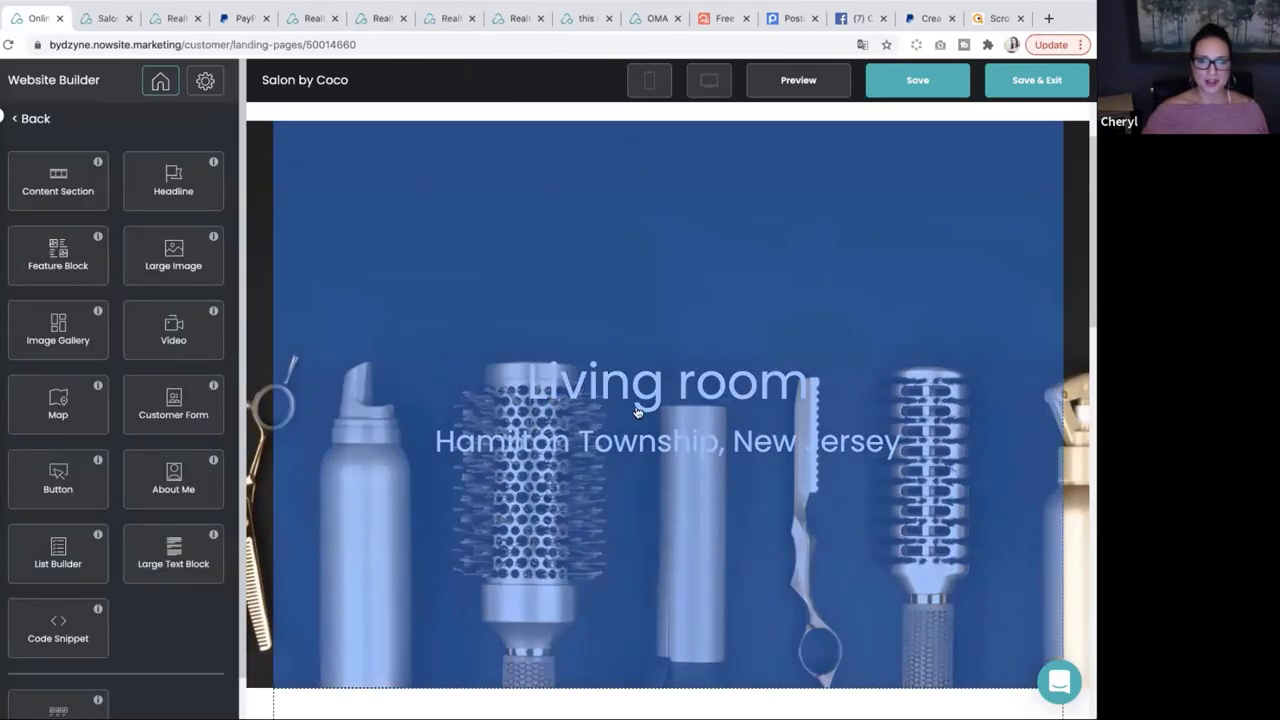
# Reopen the banner's settings to check its heading content and available style sections, leaving without applying changes
pyautogui.scroll(-2, 637, 413)
pyautogui.scroll(2, 637, 413)
pyautogui.click(637, 413)
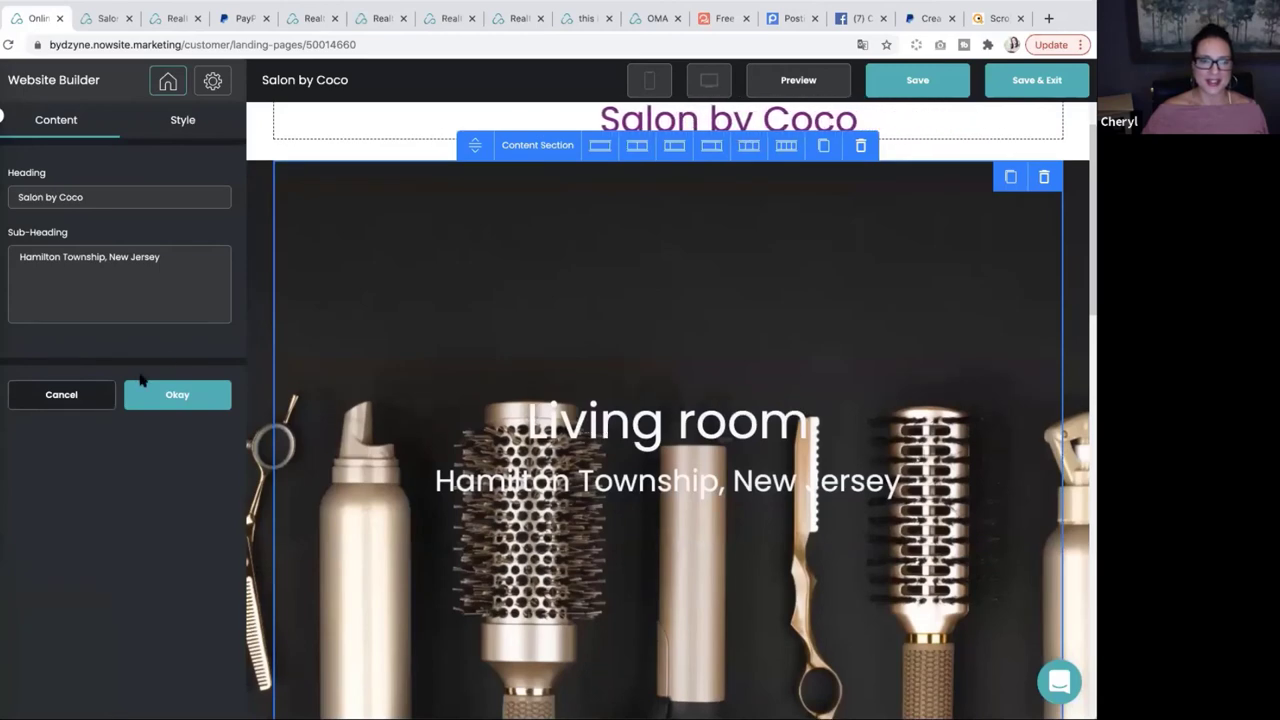
pyautogui.click(180, 121)
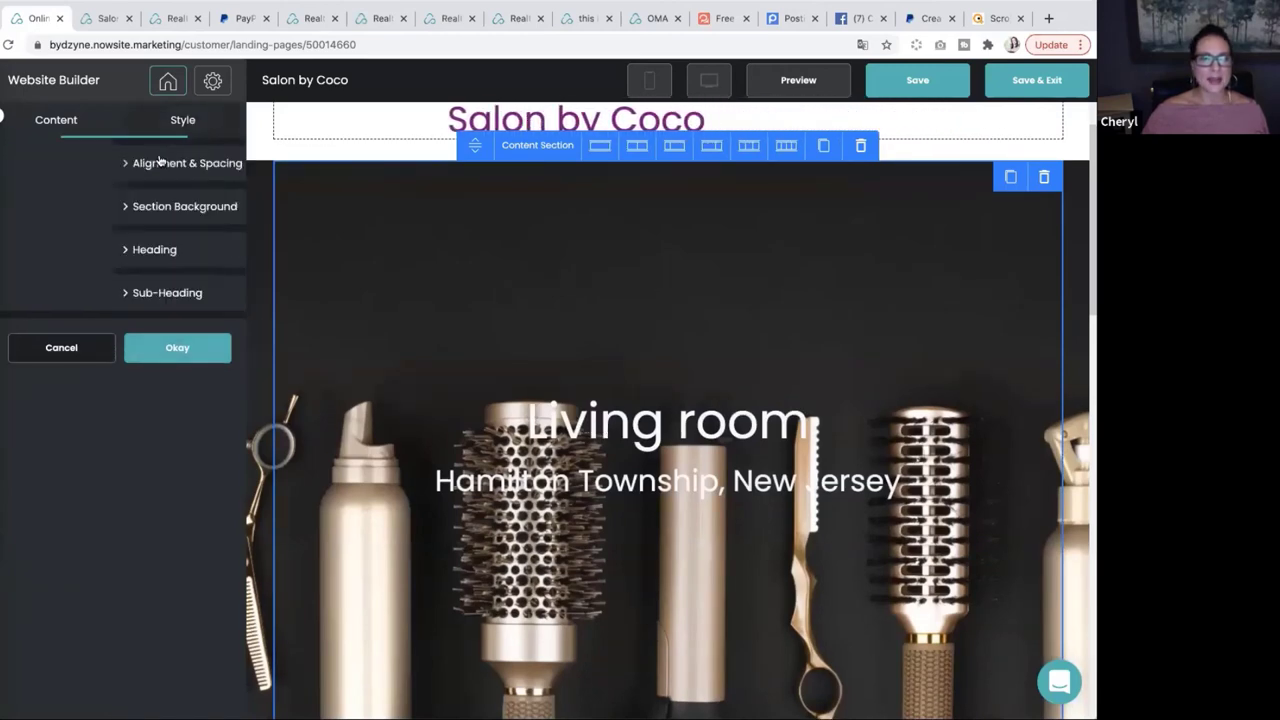
pyautogui.click(79, 357)
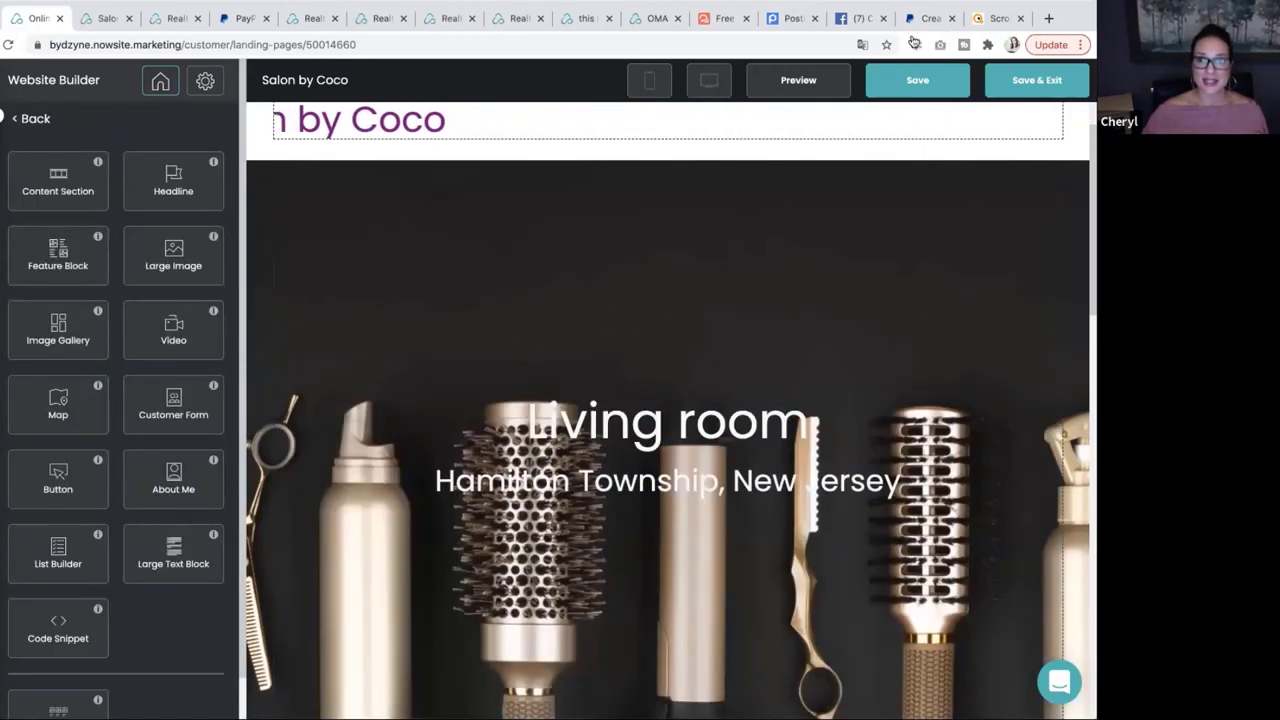